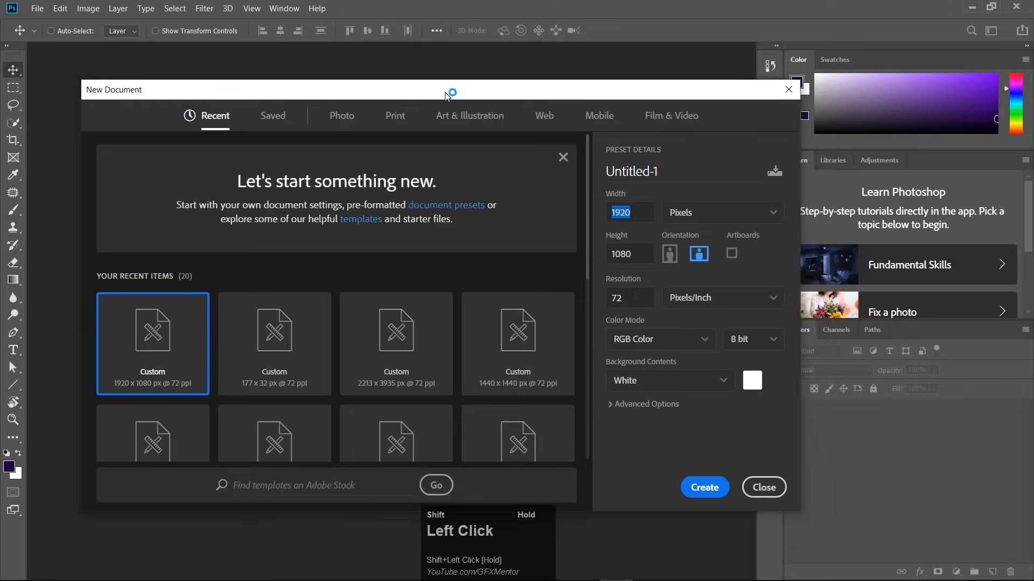
Step: Create a new document from the Film & Video HDTV 1080p preset, 1920 x 1080 pixels at 72 ppi
left_click_drag(643, 213, 597, 210)
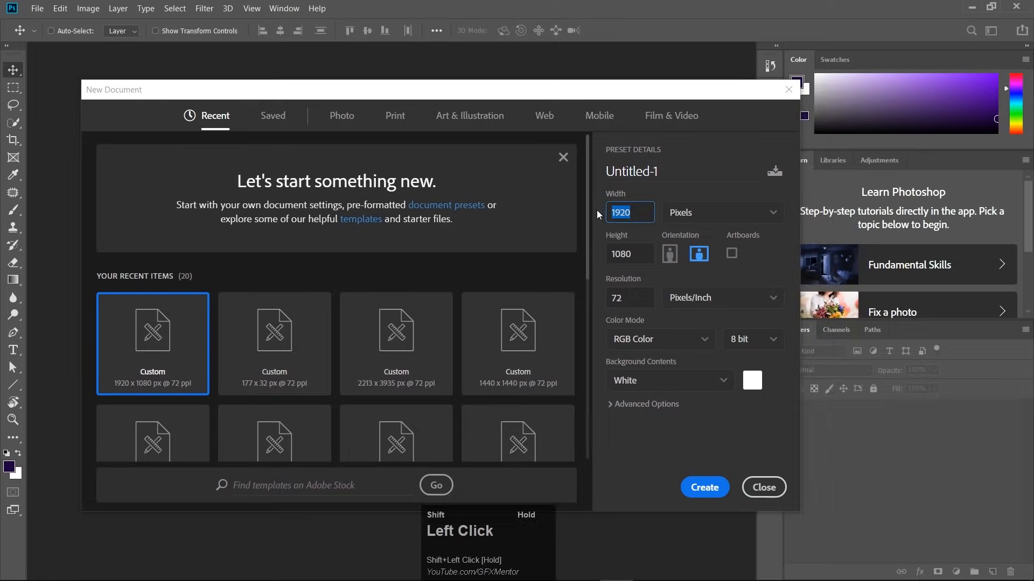
key("Tab")
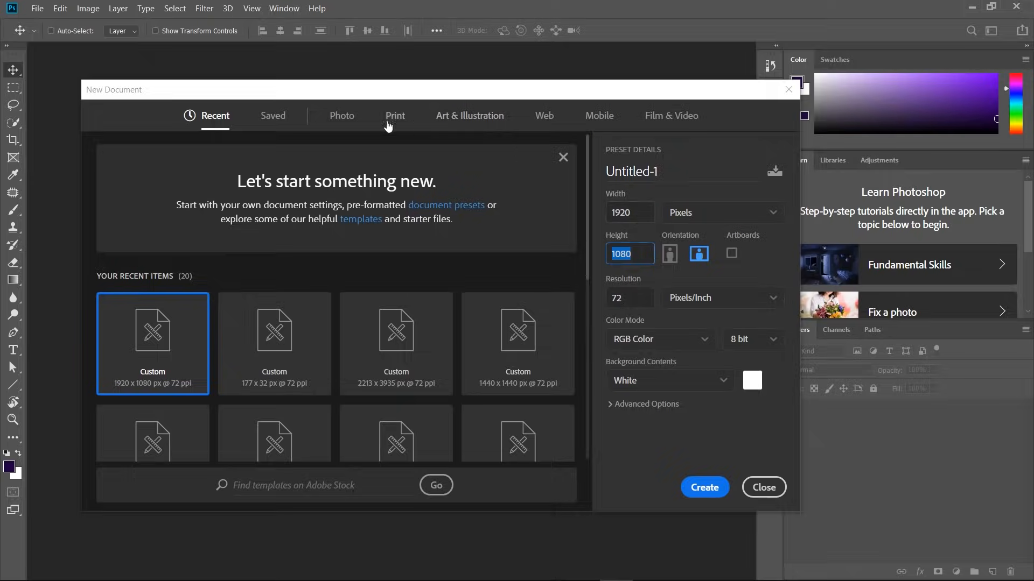
left_click(679, 118, "shift")
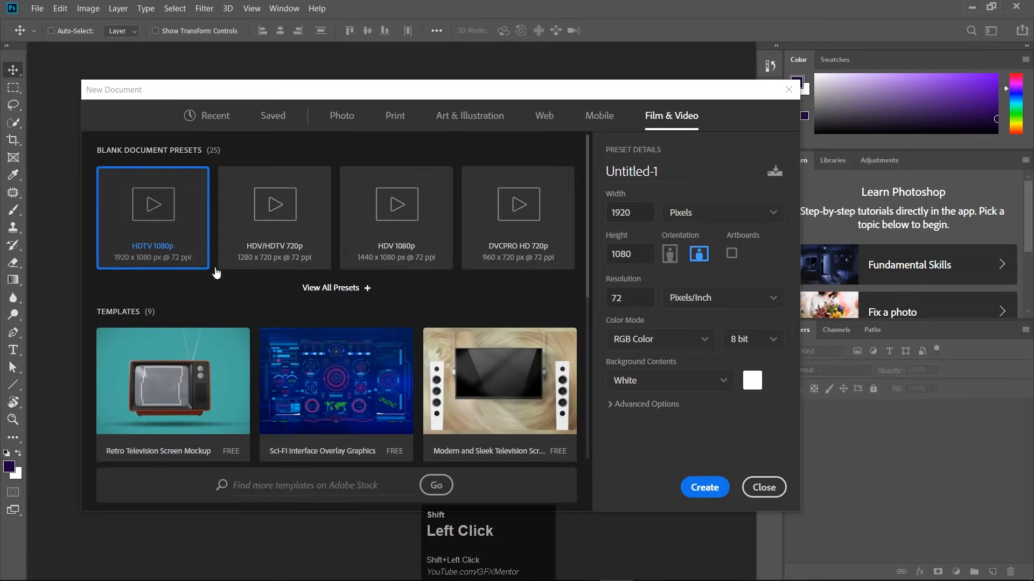
left_click(712, 488)
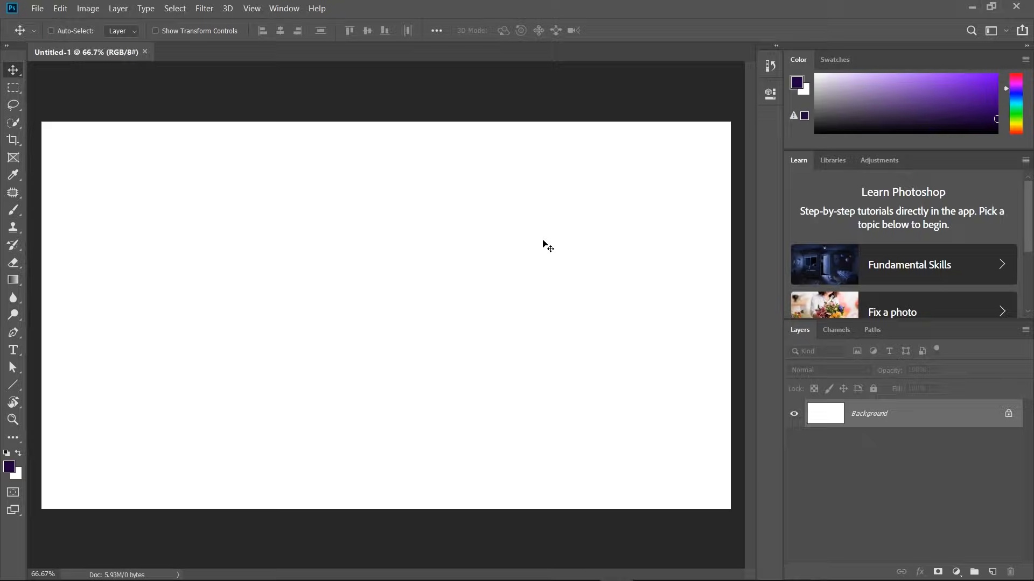
Step: Switch to Illustrator and create a new 1920 x 1080 px document
mouse_move(454, 580)
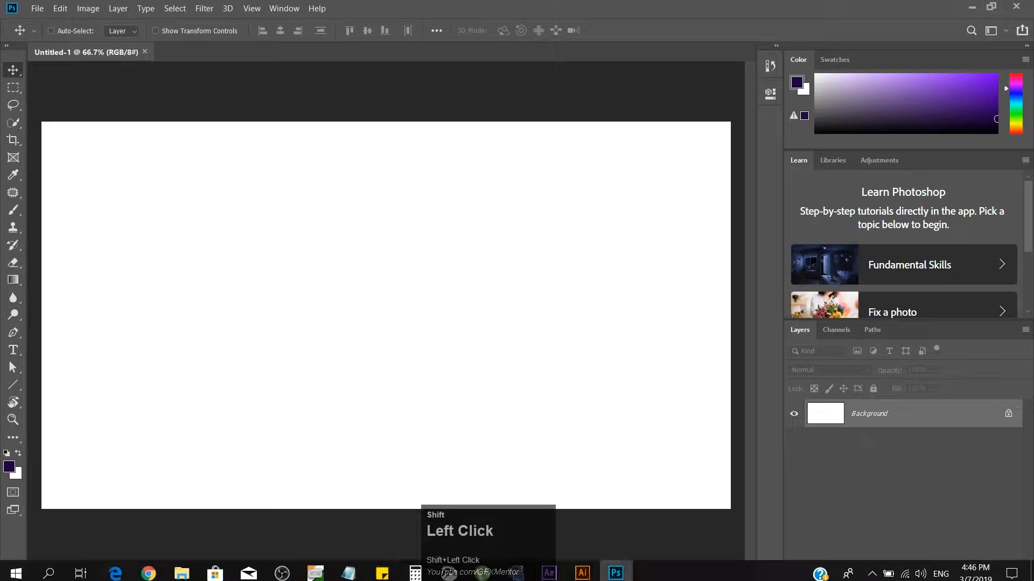
left_click(582, 568)
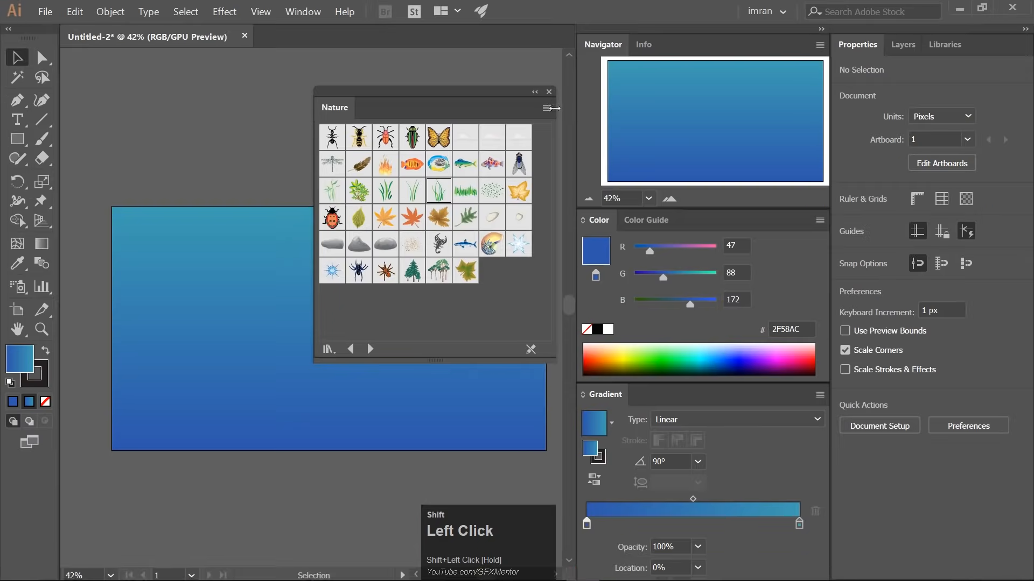
left_click(549, 92, "shift")
left_click(45, 11)
left_click(49, 26)
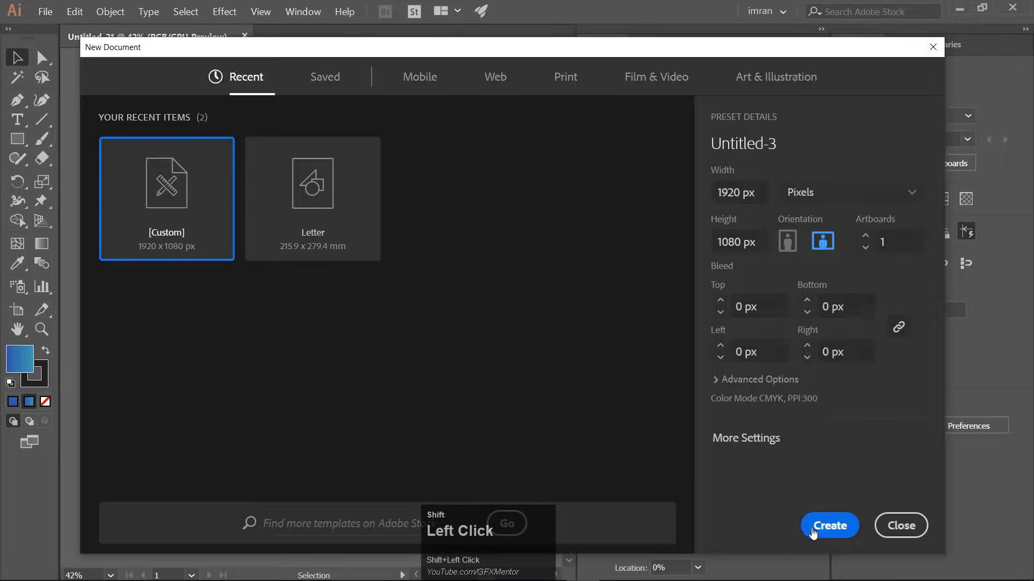
left_click(826, 526)
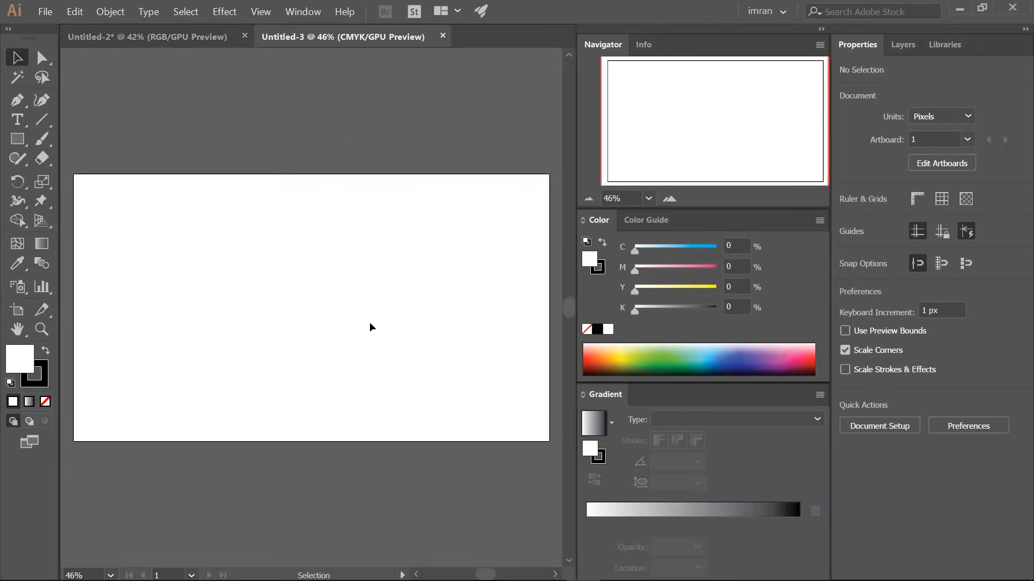
Step: Open the Nature symbol library and move it higher over the document
left_click(313, 12)
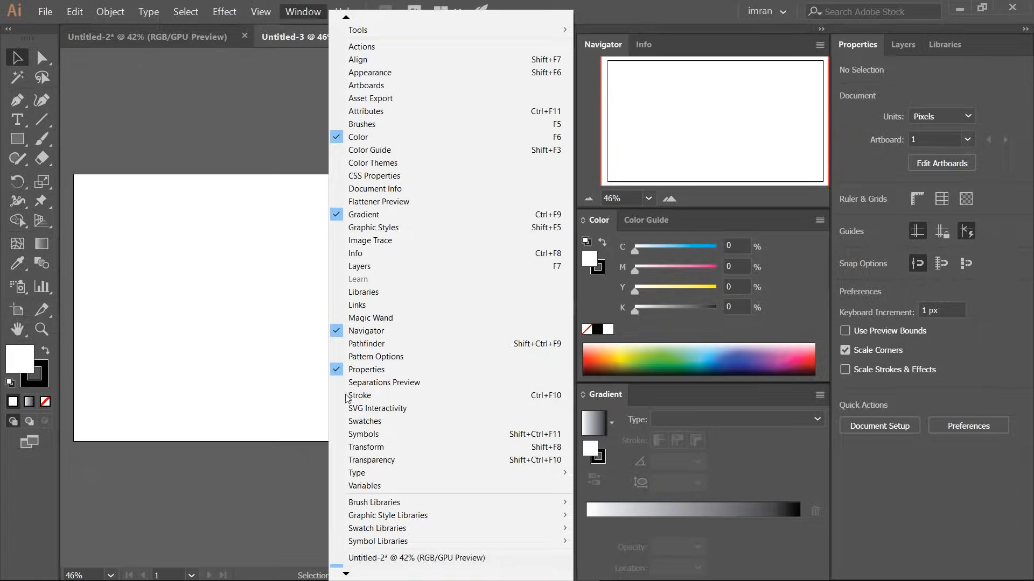
mouse_move(376, 547)
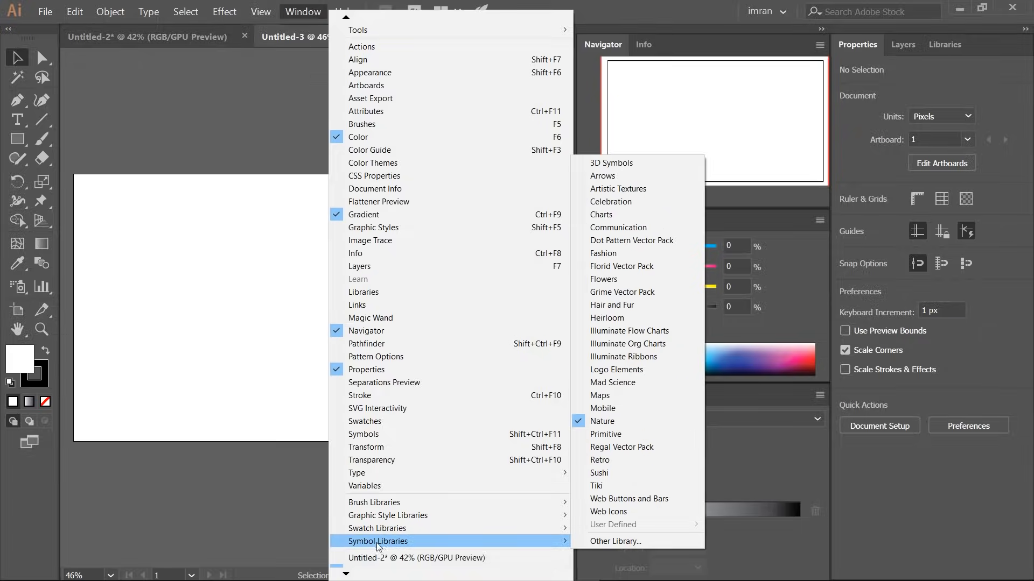
left_click(603, 422, "shift")
left_click_drag(441, 100, 438, 73)
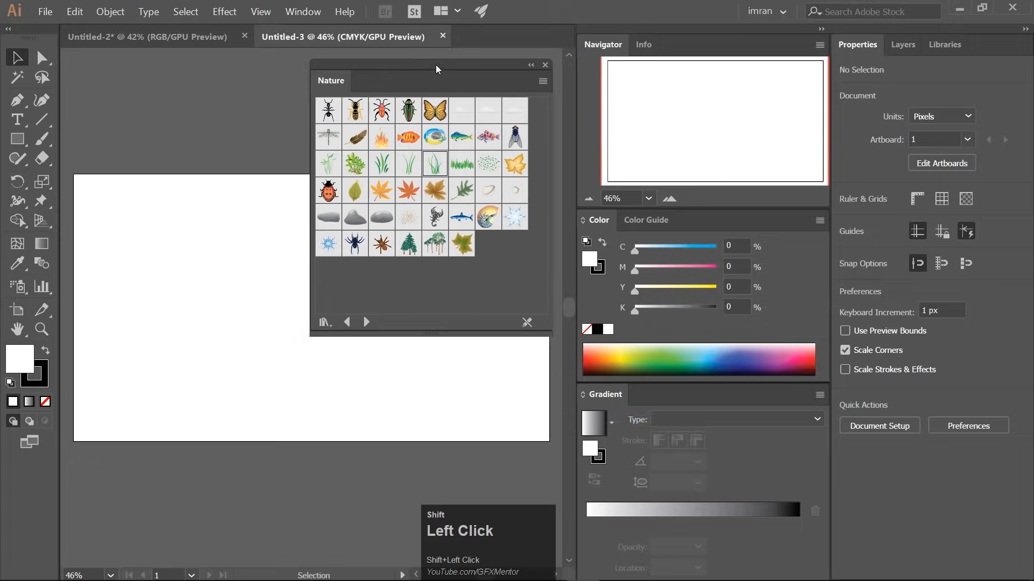
Step: Place the thin three-bladed grass symbol on the artboard, enlarge it and position it in the left part of the artboard
left_click_drag(408, 164, 180, 286)
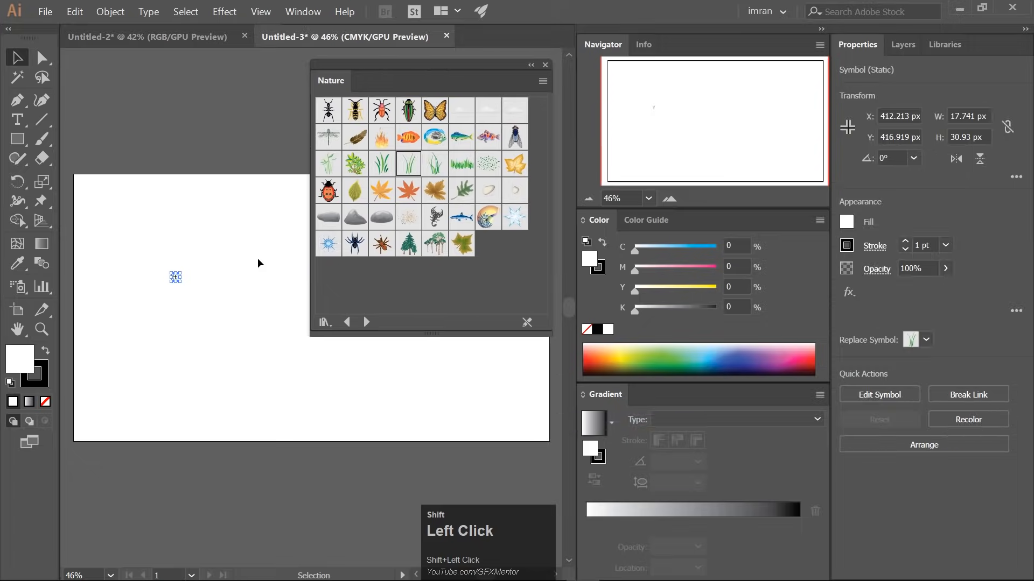
left_click_drag(180, 272, 272, 130)
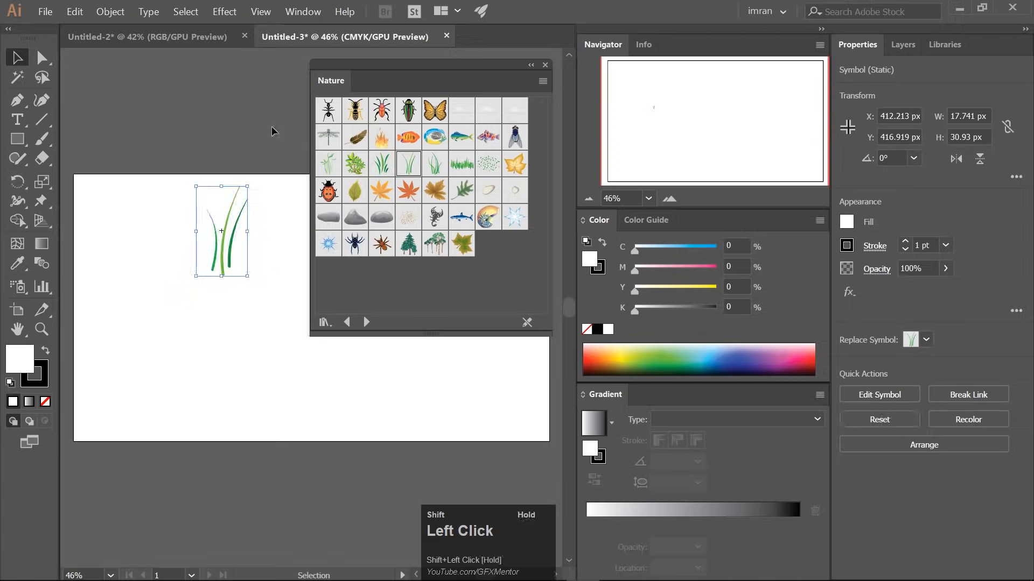
left_click_drag(234, 228, 194, 305)
Step: Add the broad-bladed, grass-strip and curved-blade grass symbols to the artboard and arrange them around the first one
left_click_drag(381, 167, 310, 205)
left_click(357, 168)
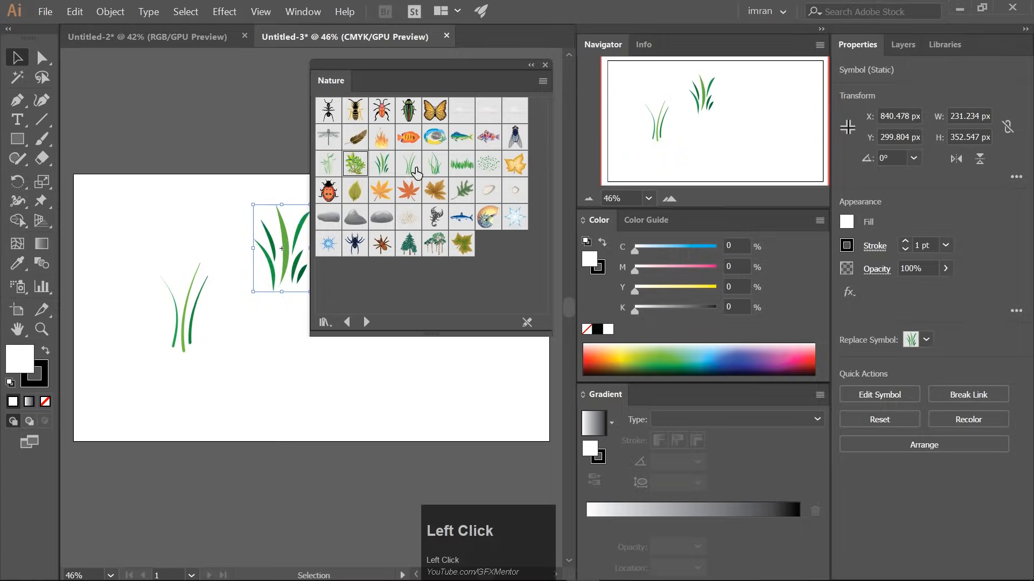
left_click_drag(457, 167, 217, 265)
left_click_drag(435, 163, 334, 417)
left_click(296, 402)
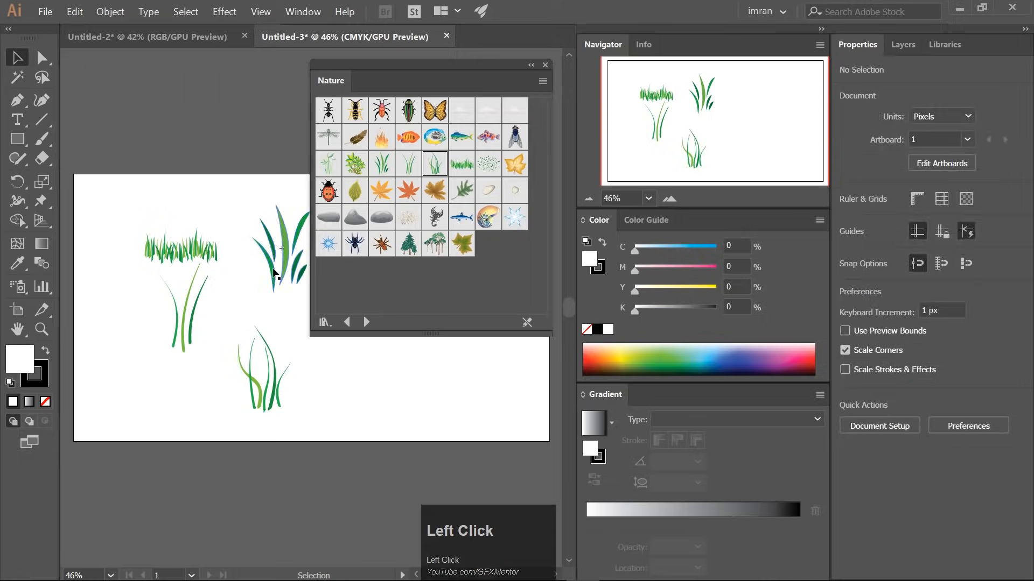
left_click_drag(286, 245, 260, 262)
left_click_drag(206, 382, 346, 437)
Step: Switch to Photoshop and set the foreground colour to medium blue and the background colour to teal
key("alt+Tab")
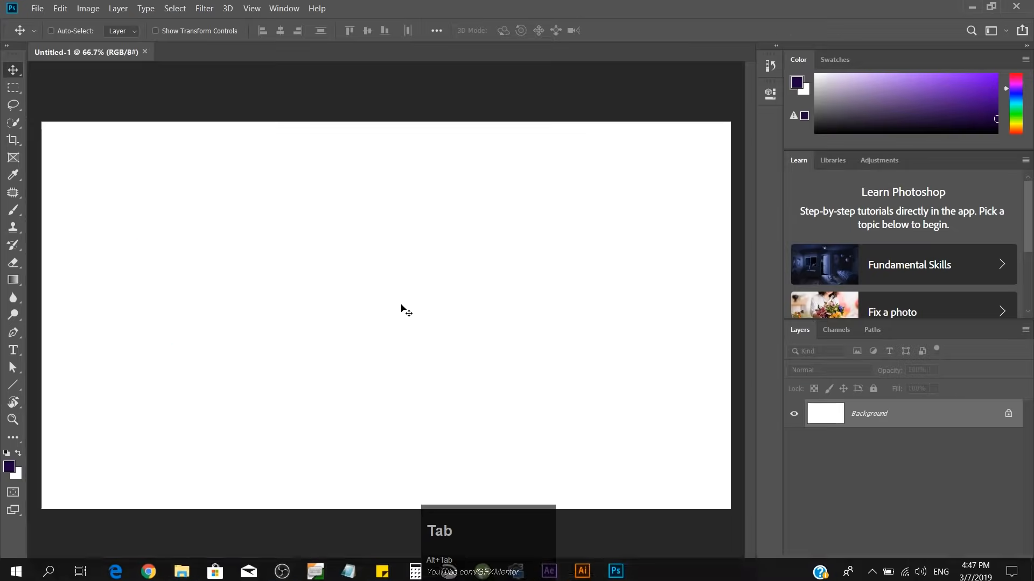
left_click(9, 467)
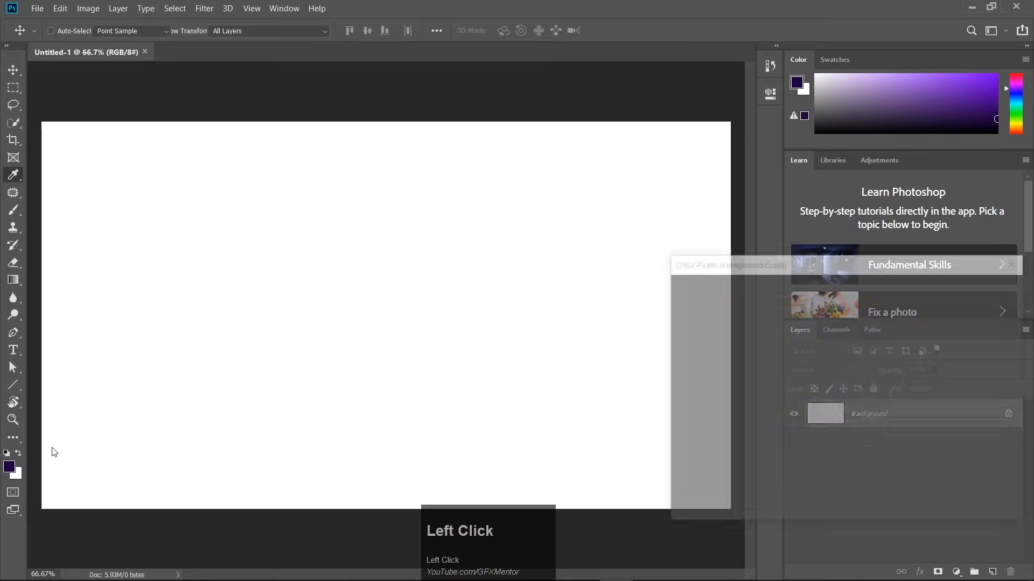
left_click_drag(830, 271, 365, 174)
left_click_drag(394, 309, 398, 270)
left_click_drag(338, 259, 366, 253)
left_click(496, 191)
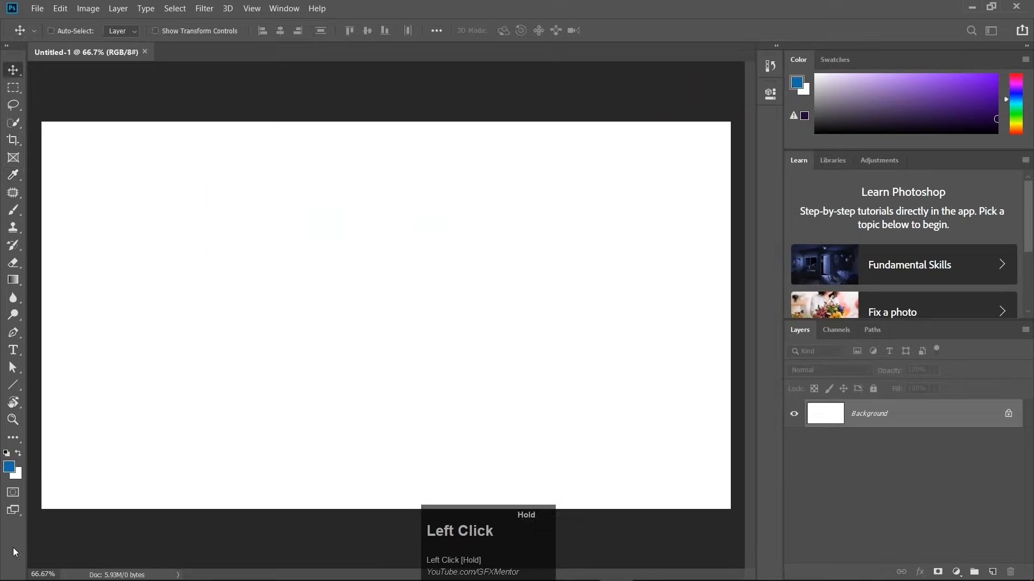
left_click(20, 475)
left_click_drag(399, 275, 401, 281)
left_click(518, 192)
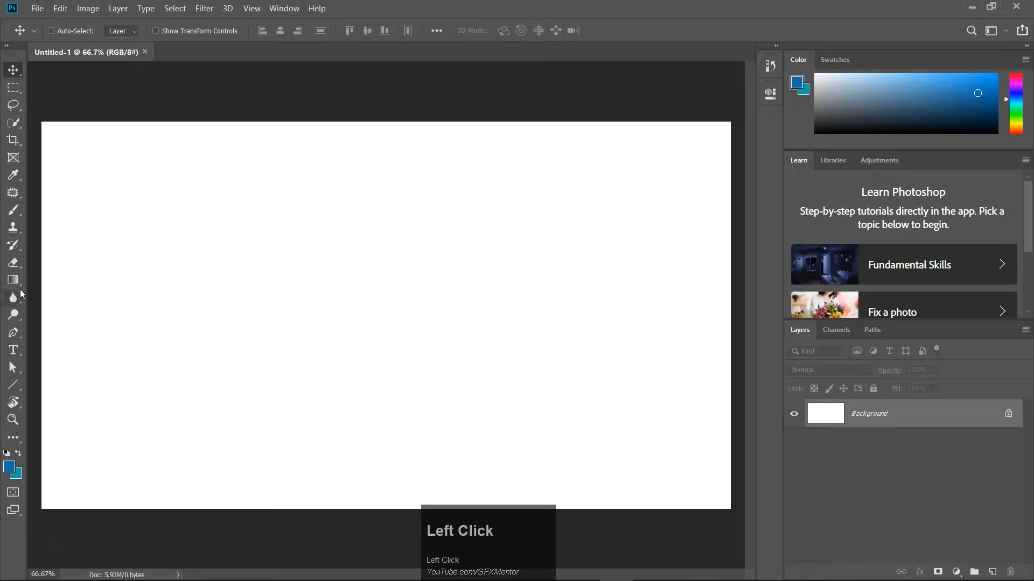
Step: Fill the Background layer with a vertical linear foreground-to-background gradient, blue at the bottom and teal at the top
left_click(14, 281)
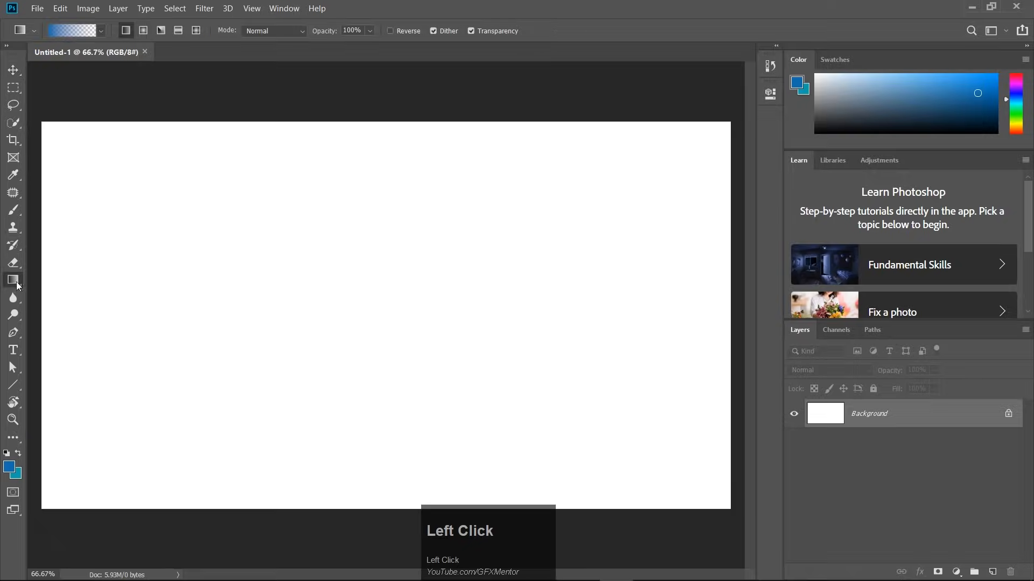
left_click(102, 31)
left_click(26, 56)
left_click(353, 127)
mouse_move(355, 128)
left_mouse_down()
mouse_move(386, 509)
mouse_move(370, 129)
left_mouse_up()
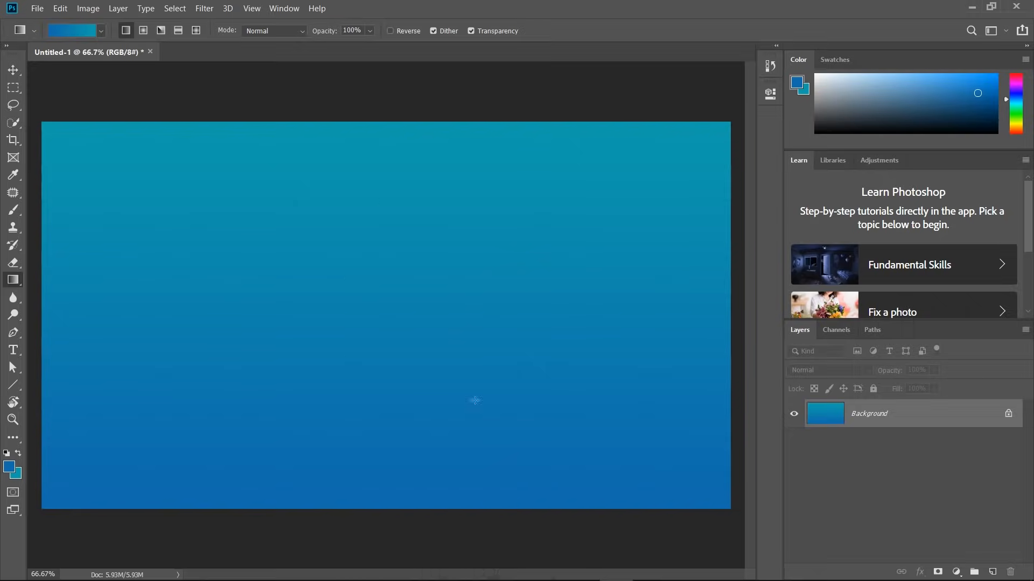
Step: Copy the grass-strip symbol from the Illustrator document and paste it into the Photoshop document as a Smart Object
key("alt+Tab")
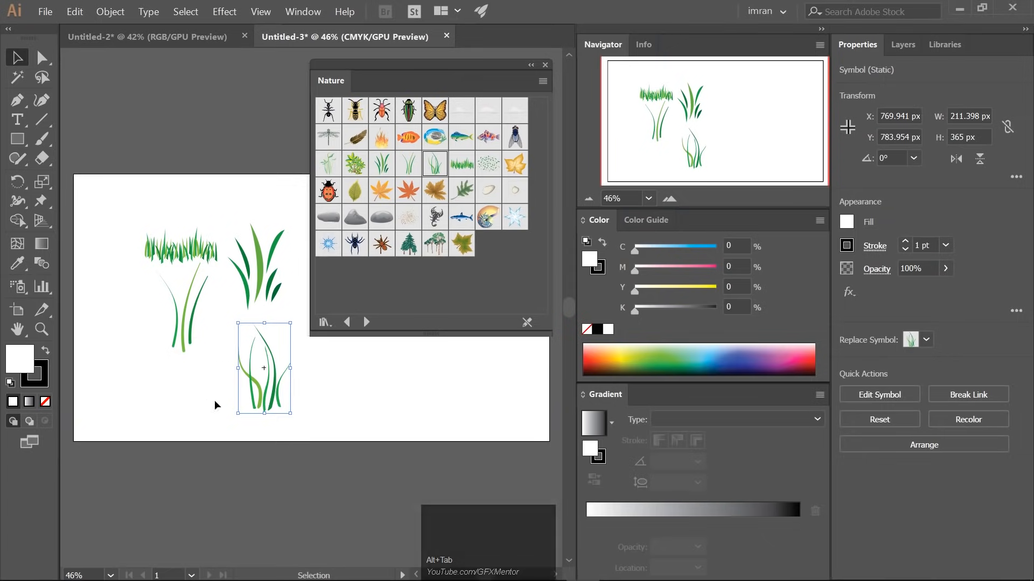
left_click_drag(126, 203, 196, 257)
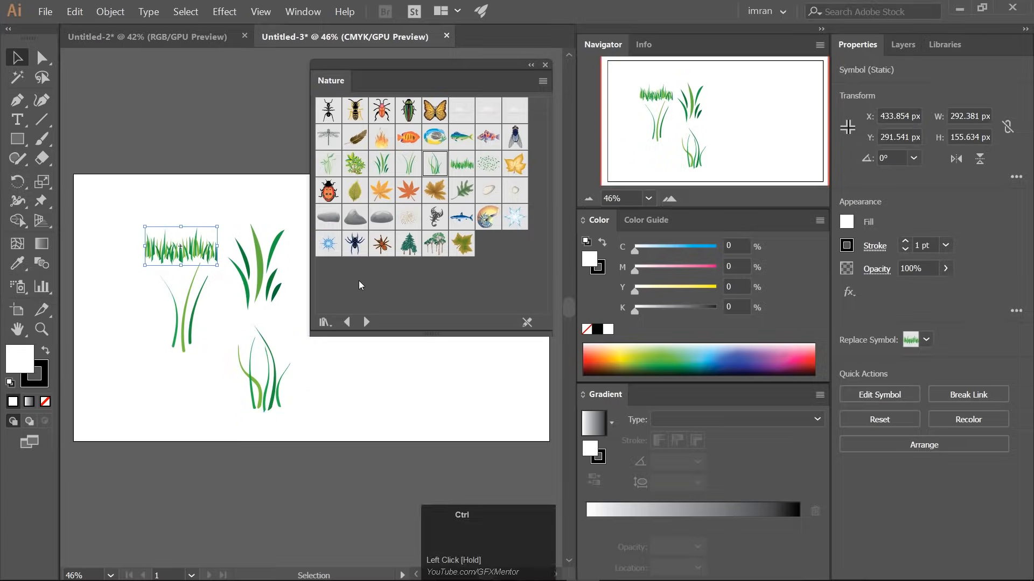
key("ctrl+c")
key("alt+Tab")
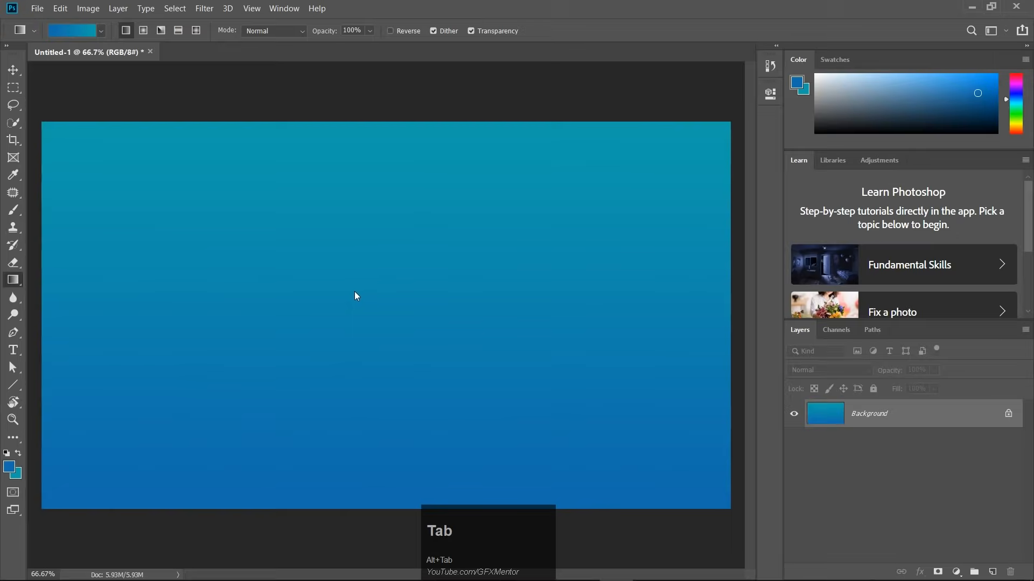
key("ctrl+v")
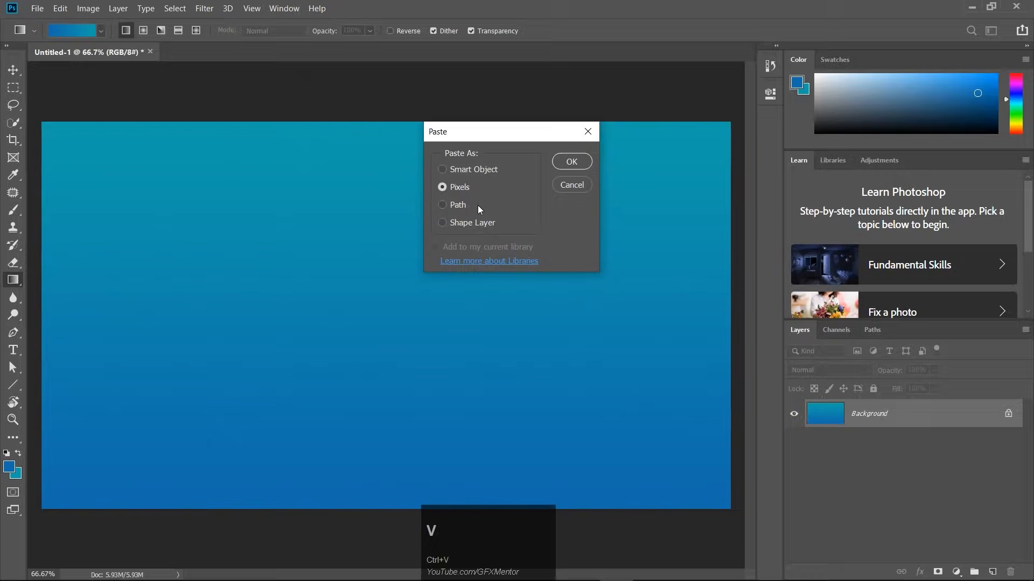
left_click(463, 170)
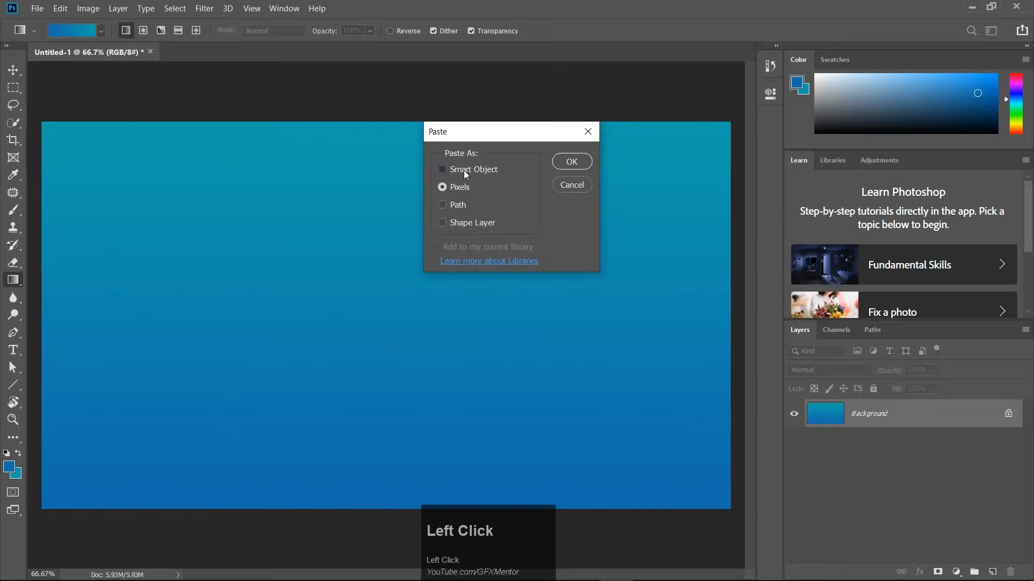
left_click(562, 161)
Step: Scale the pasted grass strip to about 121% width, place it in the canvas's bottom-left corner and commit the transform
left_click_drag(438, 286, 508, 235)
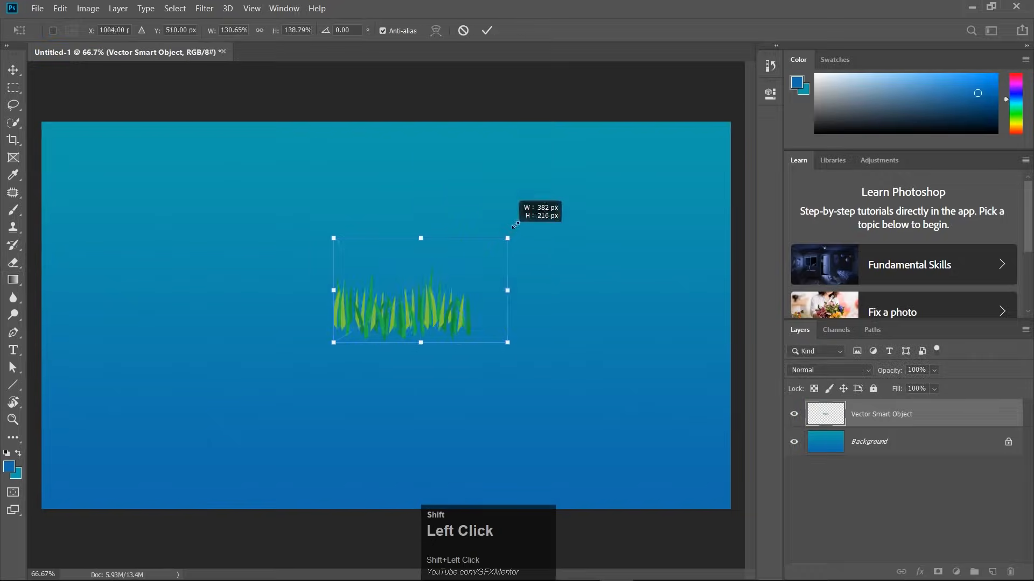
left_click_drag(487, 292, 176, 490)
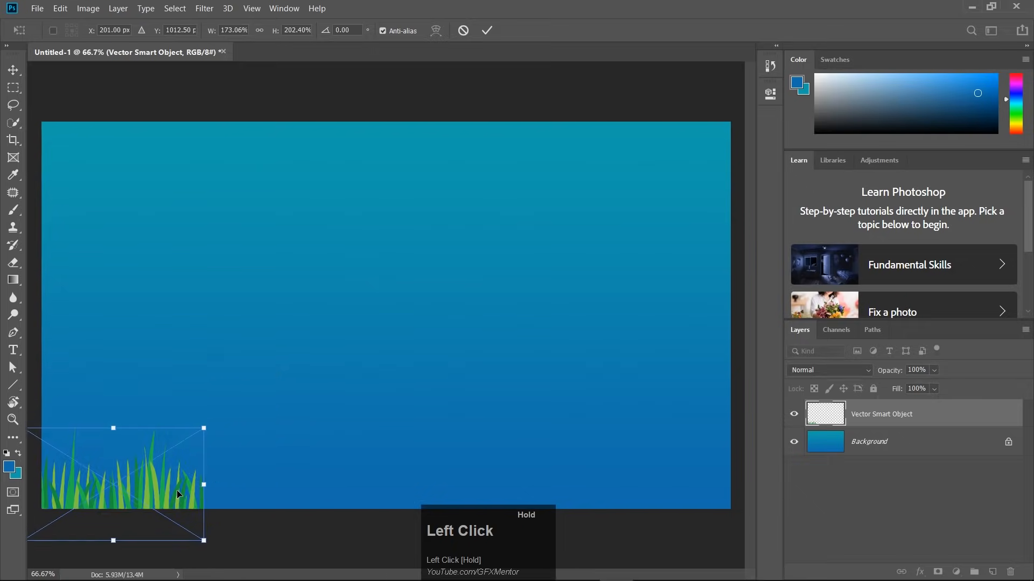
left_click_drag(203, 428, 150, 480)
left_click_drag(118, 528, 120, 506)
key("g")
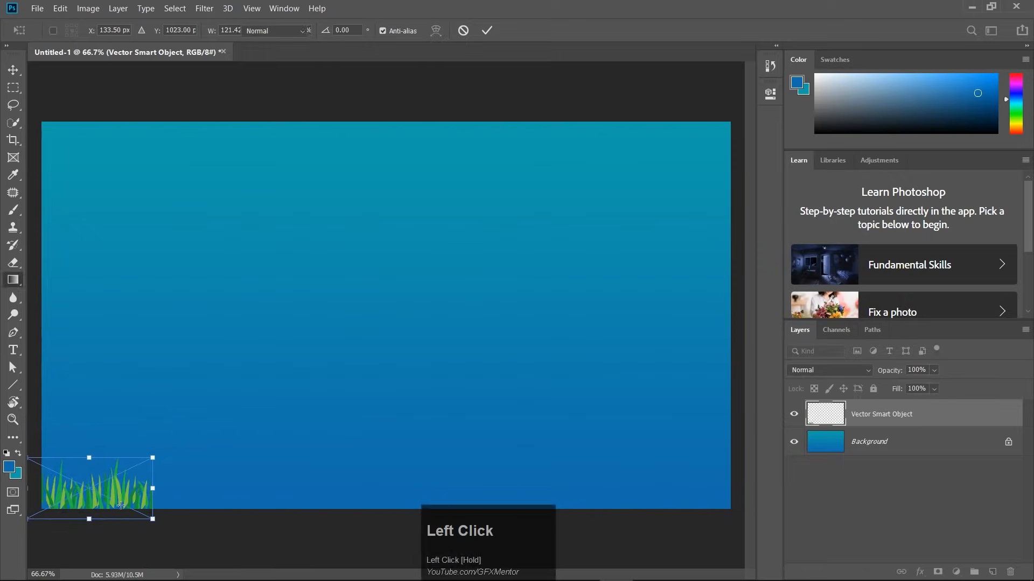
left_click(13, 70)
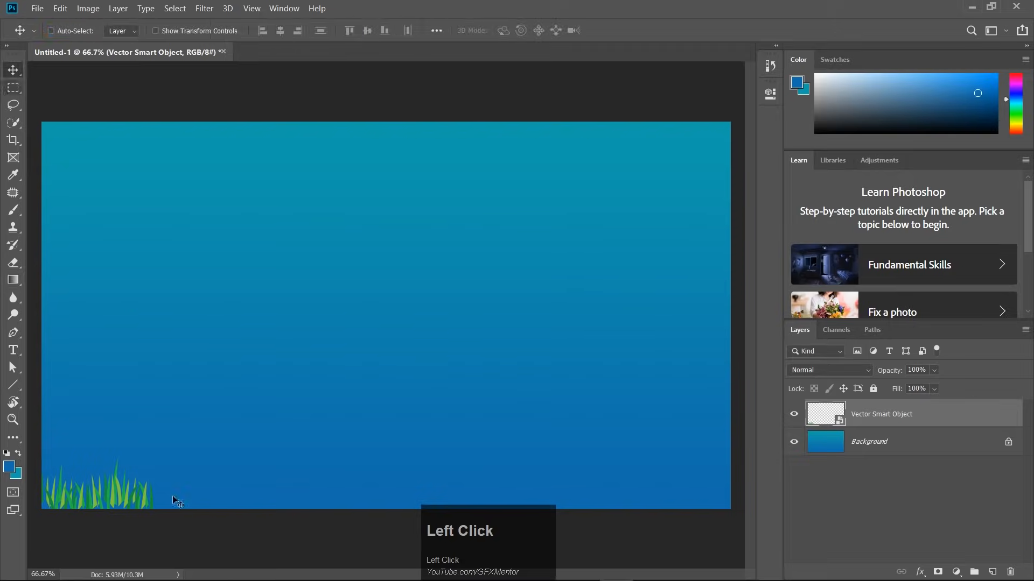
left_click_drag(122, 506, 253, 504)
key("ctrl+j")
key("ctrl+z")
key("ctrl+alt+z")
key("ctrl+z")
key("ctrl+z")
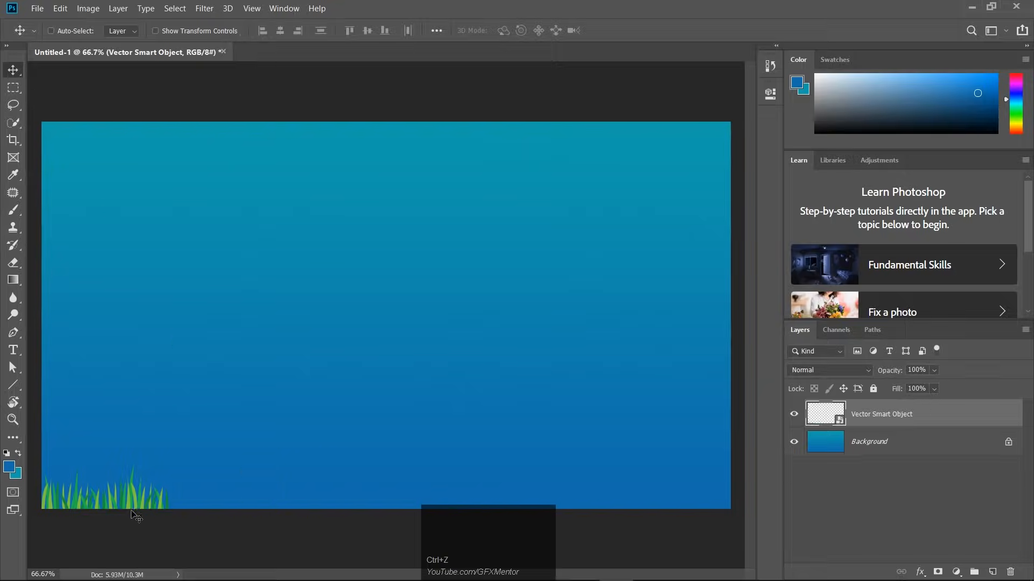
Step: Make five copies of the grass strip side by side so grass spans the canvas's whole bottom edge
left_click_drag(98, 502, 715, 492)
Step: Merge all the grass-strip layers together with the Background layer
scroll(928, 426, "down", 1)
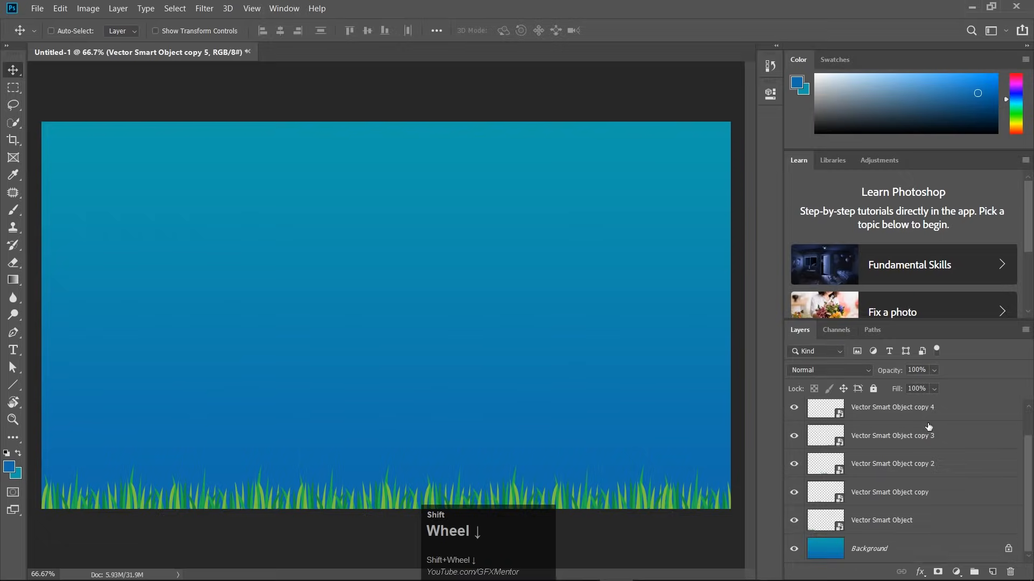
left_click(915, 524, "shift")
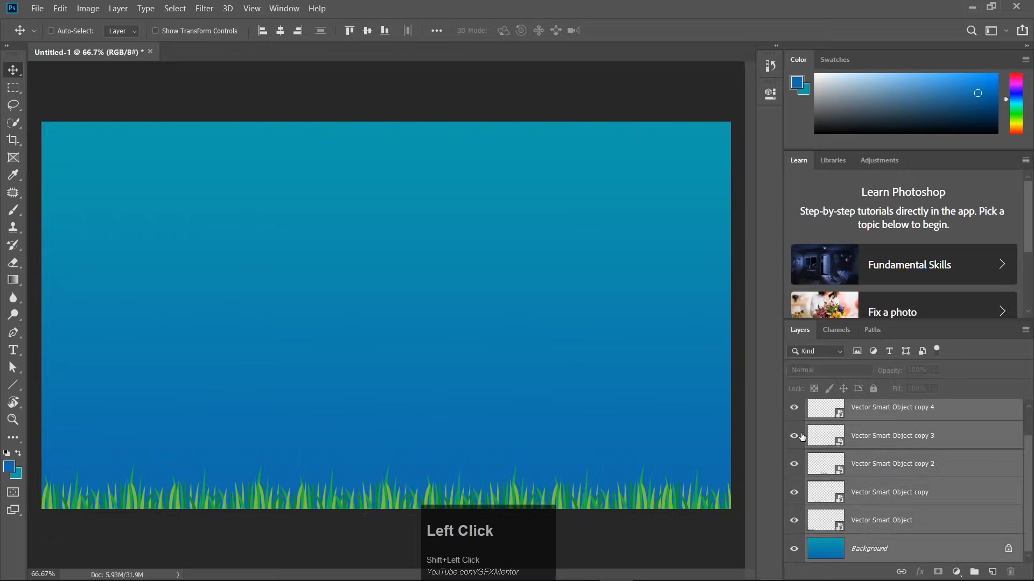
key("ctrl")
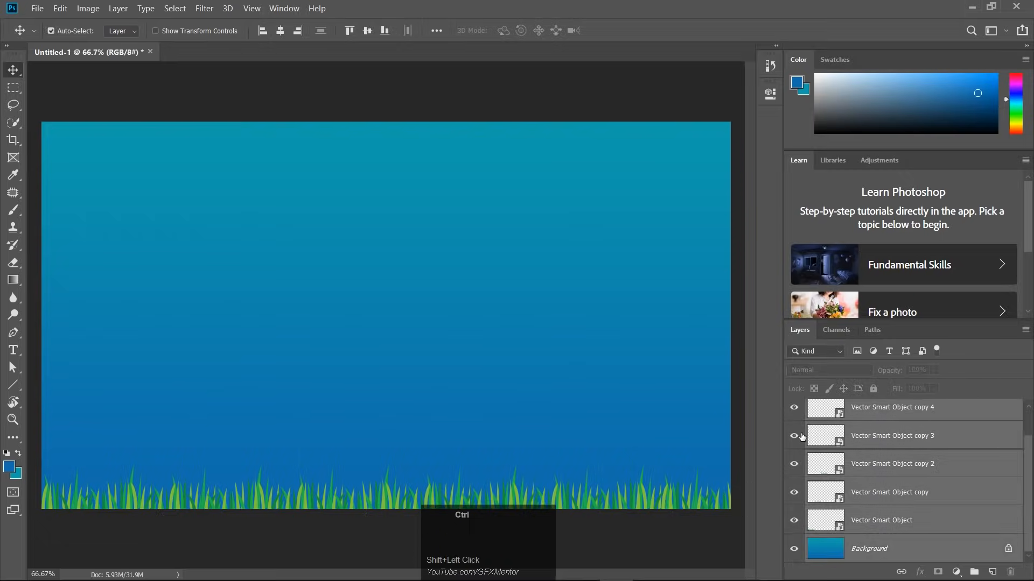
key("ctrl+d")
key("ctrl+e")
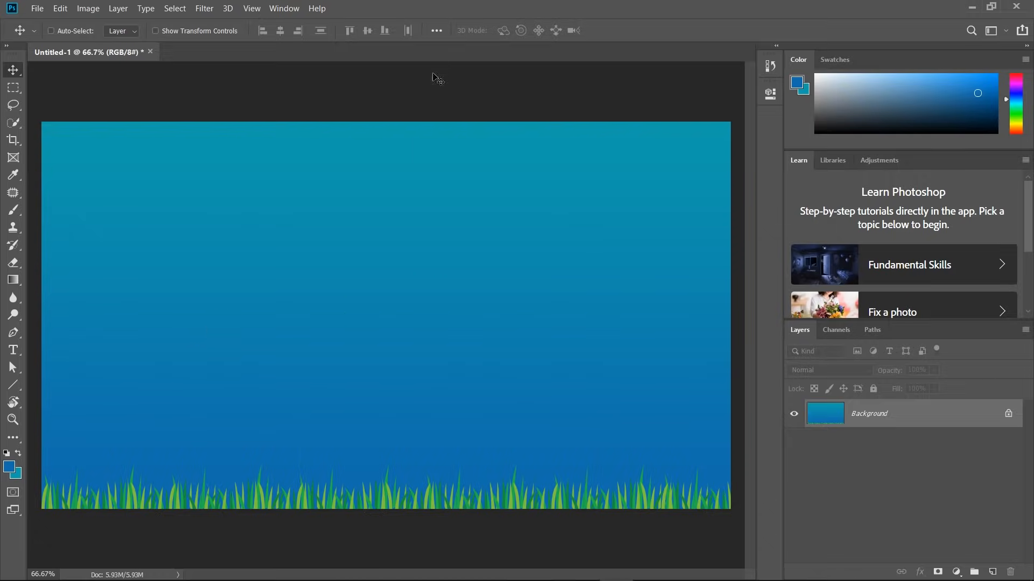
Step: Copy the wide-bladed grass symbol from Illustrator, paste it into Photoshop as a Smart Object and place it in the canvas's bottom-left corner
key("alt+Tab")
left_click_drag(286, 192, 229, 326)
key("ctrl+c")
key("alt+Tab")
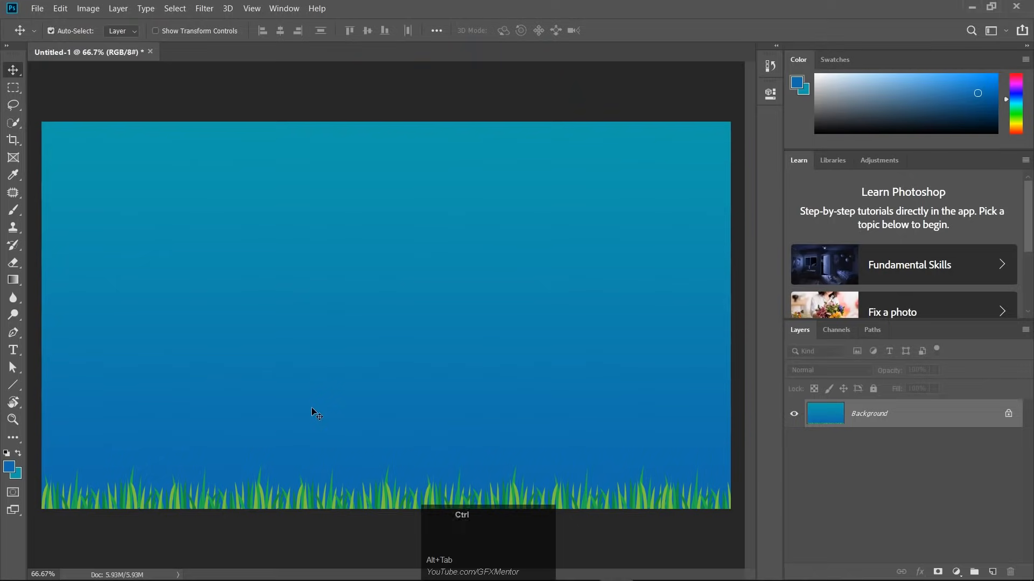
key("ctrl+v")
left_click(572, 161)
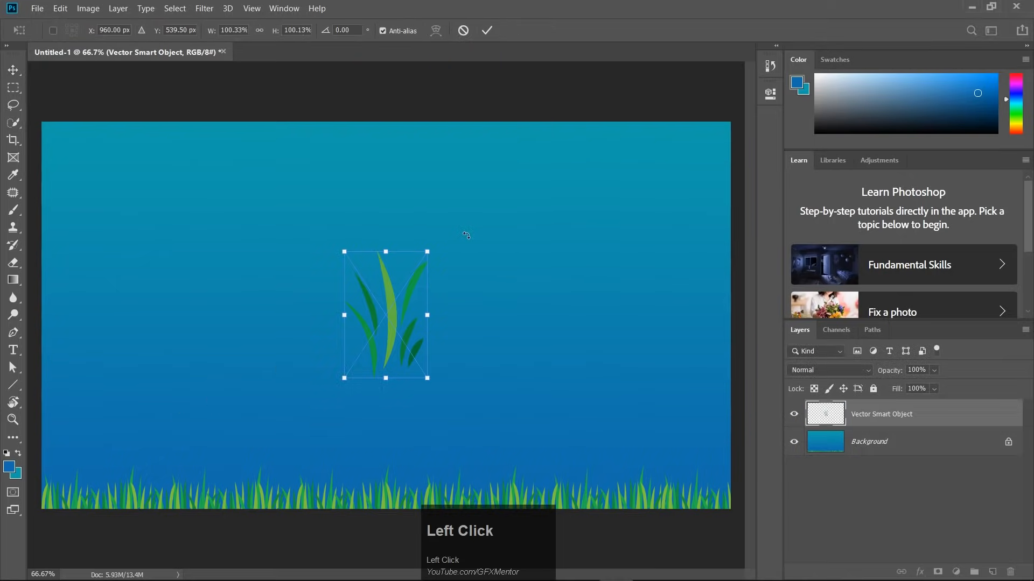
left_click_drag(401, 315, 88, 473)
double_click(88, 473)
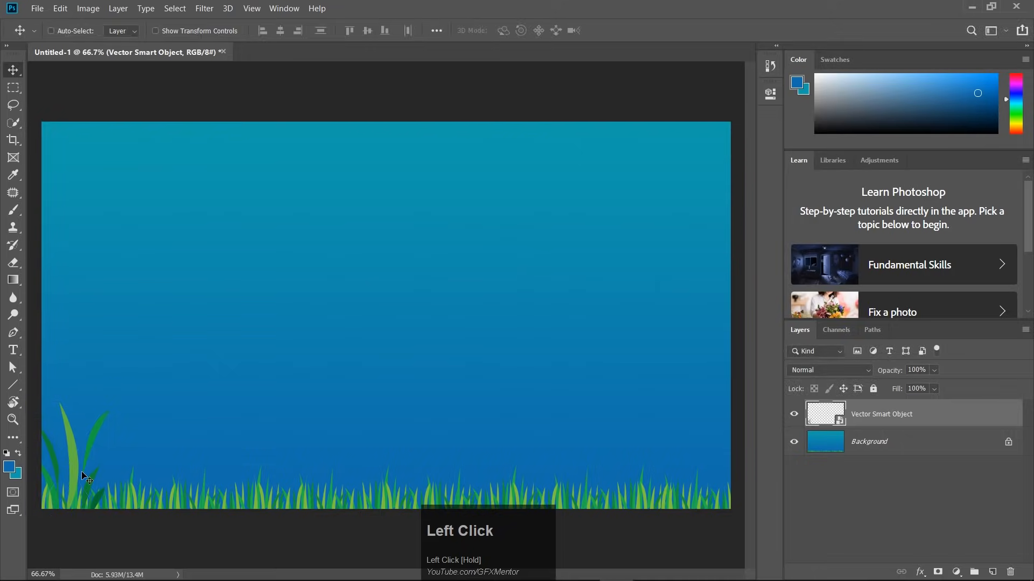
Step: Bring the curly-bladed grass symbol from Illustrator into Photoshop as a Smart Object and place it just right of the wide-bladed clump
key("alt+Tab")
left_click_drag(306, 376, 192, 438)
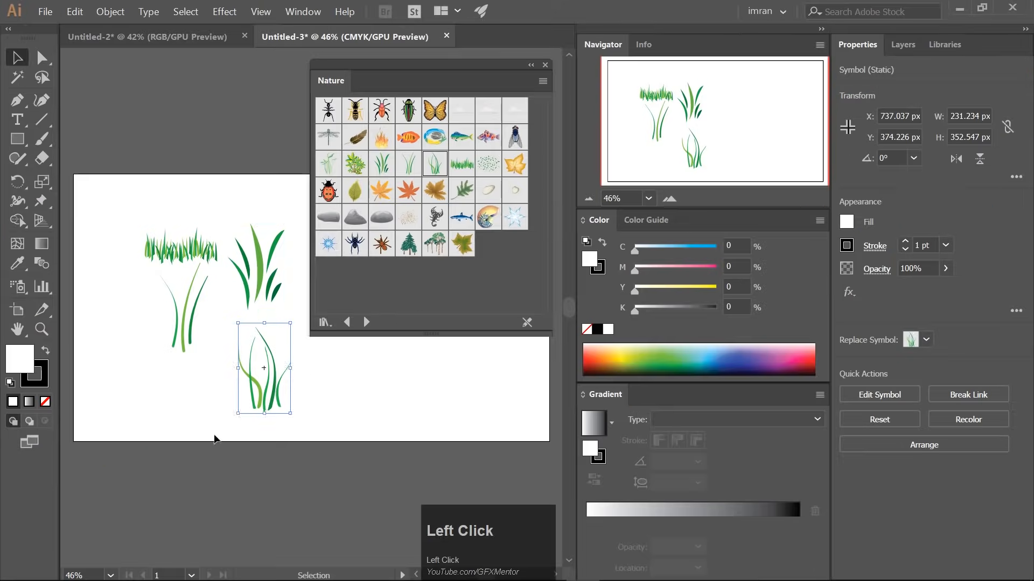
key("ctrl+c")
key("alt+Tab")
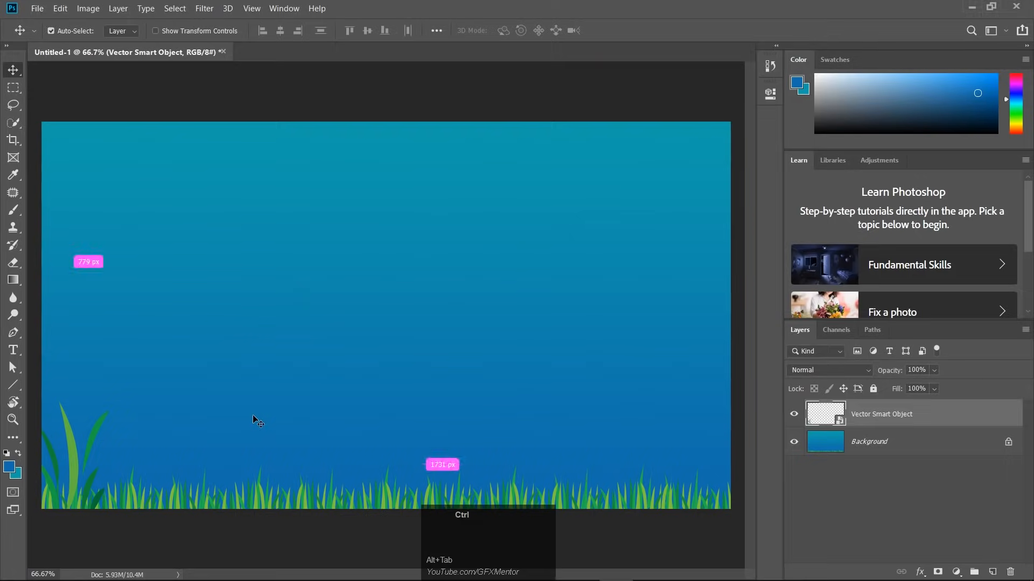
key("ctrl+v")
left_click(565, 161)
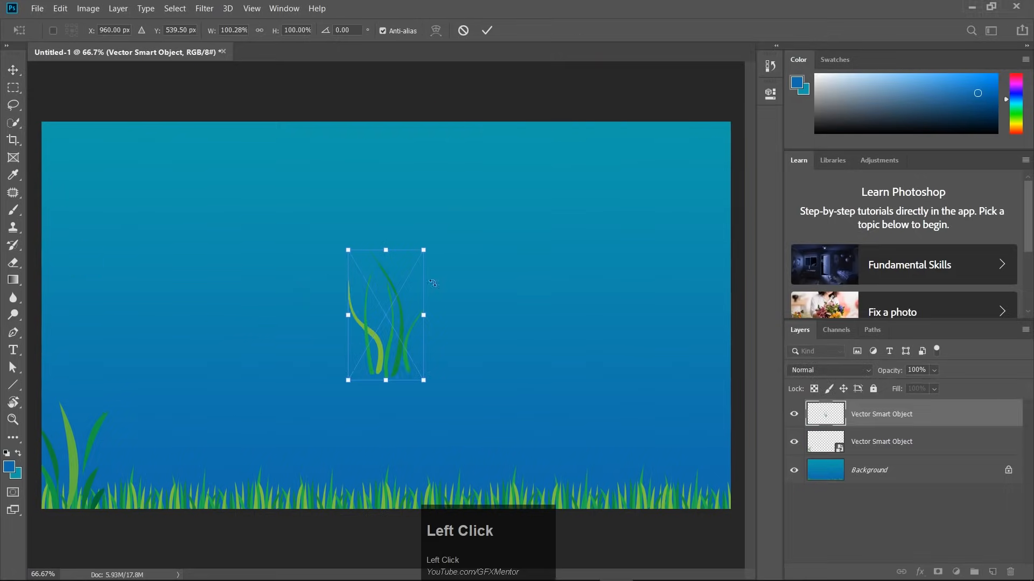
left_click_drag(389, 331, 176, 452)
double_click(177, 451)
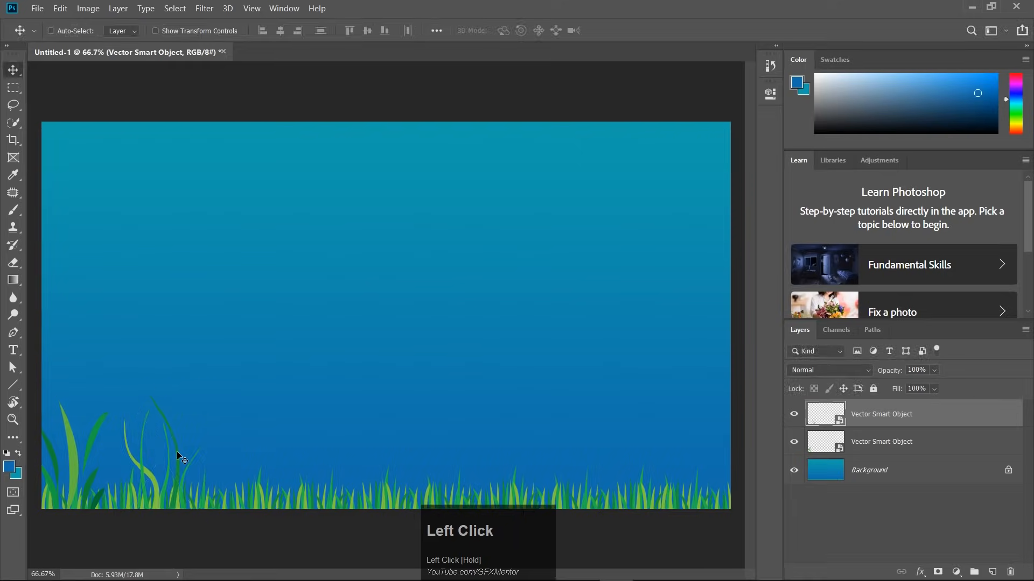
Step: Bring the tall thin grass symbol from Illustrator into Photoshop as a Smart Object, enlarge it and place it over the bottom-left grass clumps
key("alt+Tab")
left_click(191, 305)
key("ctrl+c")
key("alt+Tab")
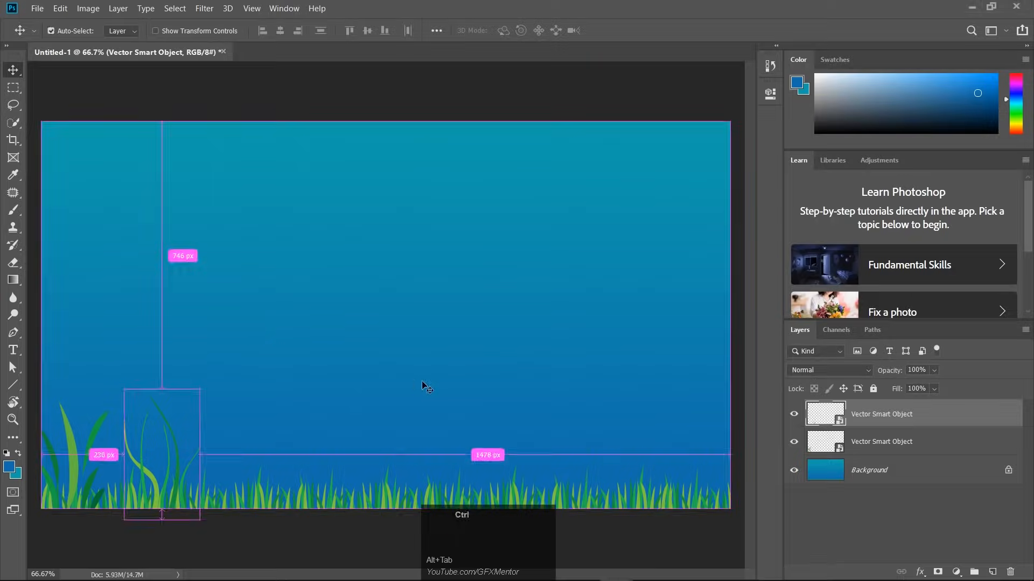
key("ctrl+v")
left_click(570, 162)
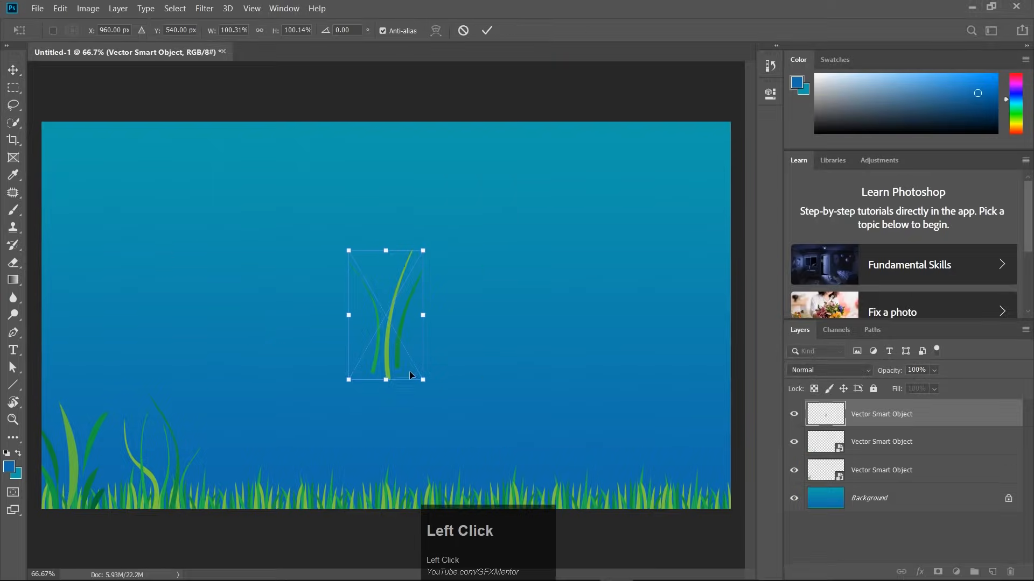
left_click_drag(425, 381, 493, 444)
left_click_drag(418, 408, 91, 504)
double_click(90, 503)
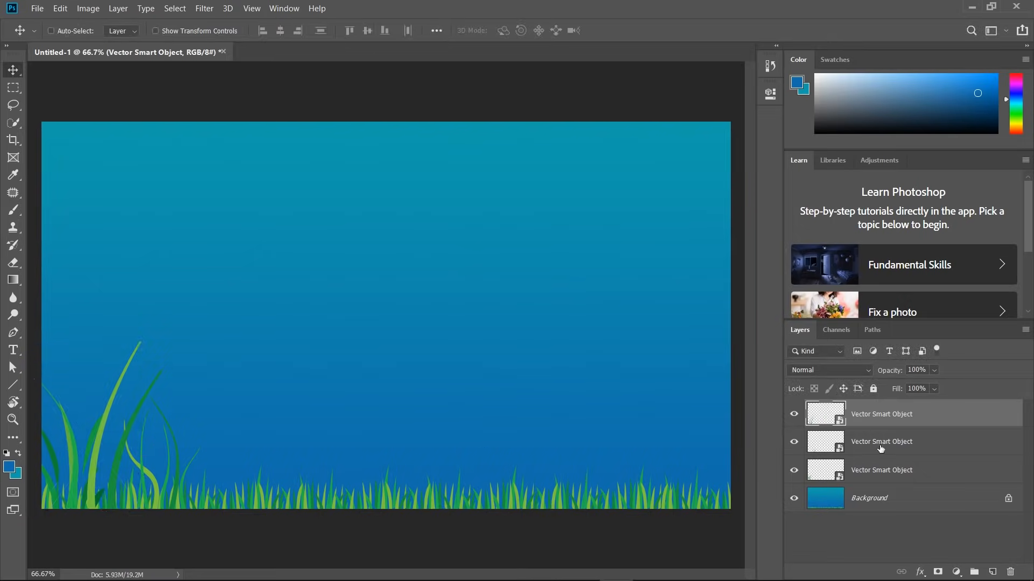
Step: Duplicate the curly-bladed grass to the canvas's bottom-right corner, scale the copy to about 172% and commit the transform
left_click(821, 449)
left_click(794, 444)
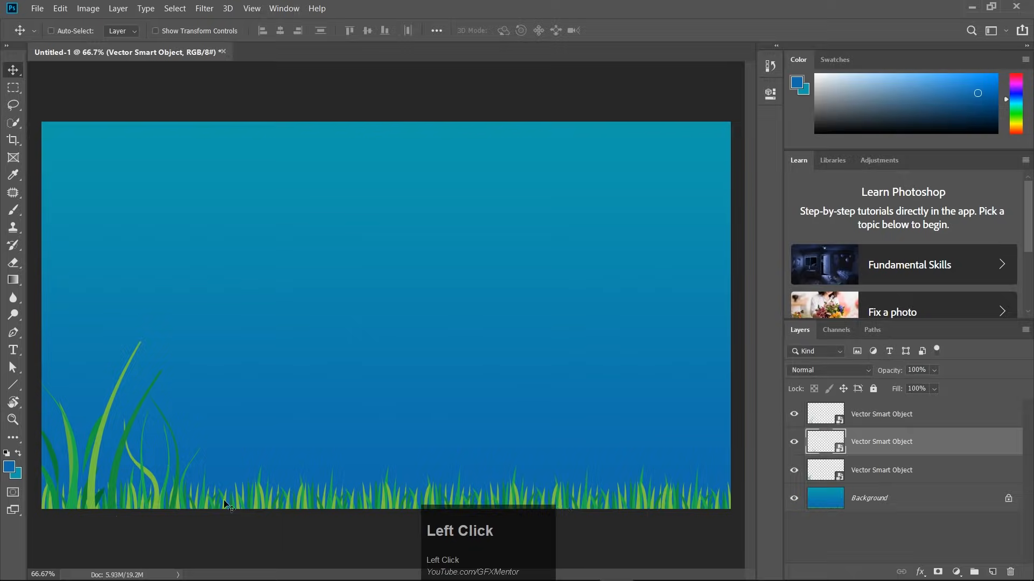
left_click_drag(193, 475, 713, 472)
key("ctrl+t")
left_click_drag(682, 389, 681, 295)
mouse_move(677, 427)
left_mouse_down()
mouse_move(690, 429)
mouse_move(678, 429)
left_mouse_up()
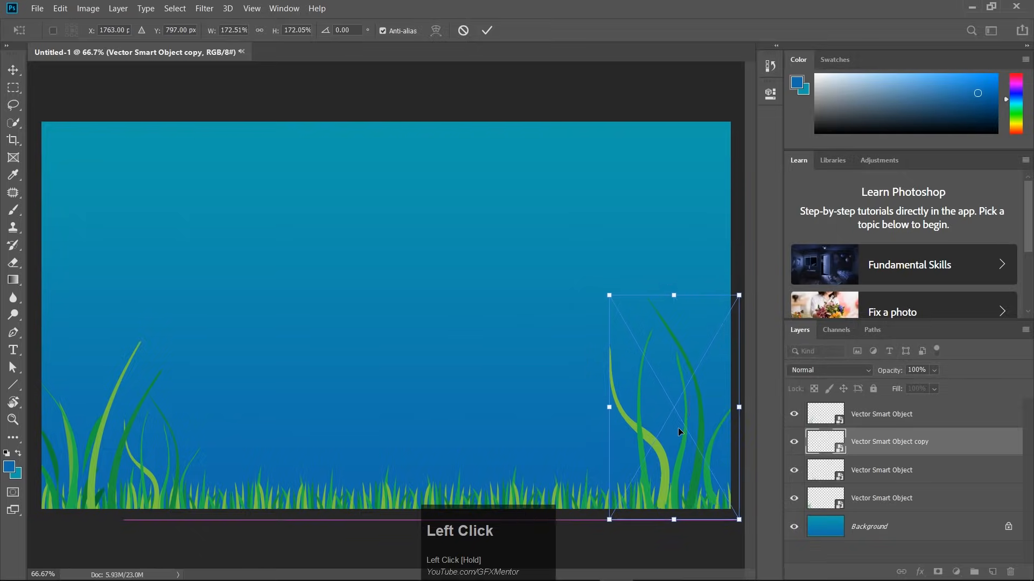
key("Return")
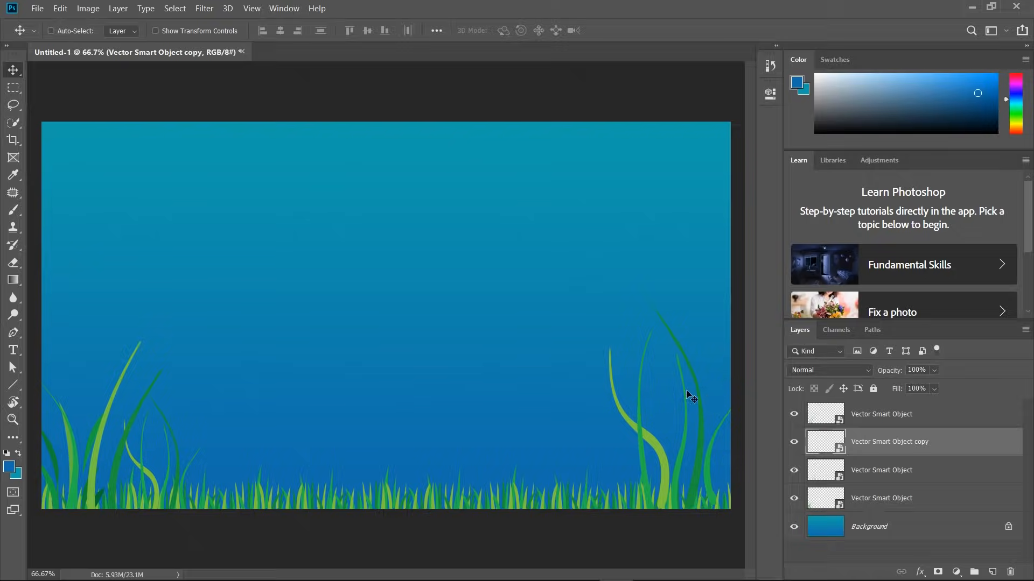
key("ctrl+t")
left_click_drag(674, 295, 688, 328)
key("Escape")
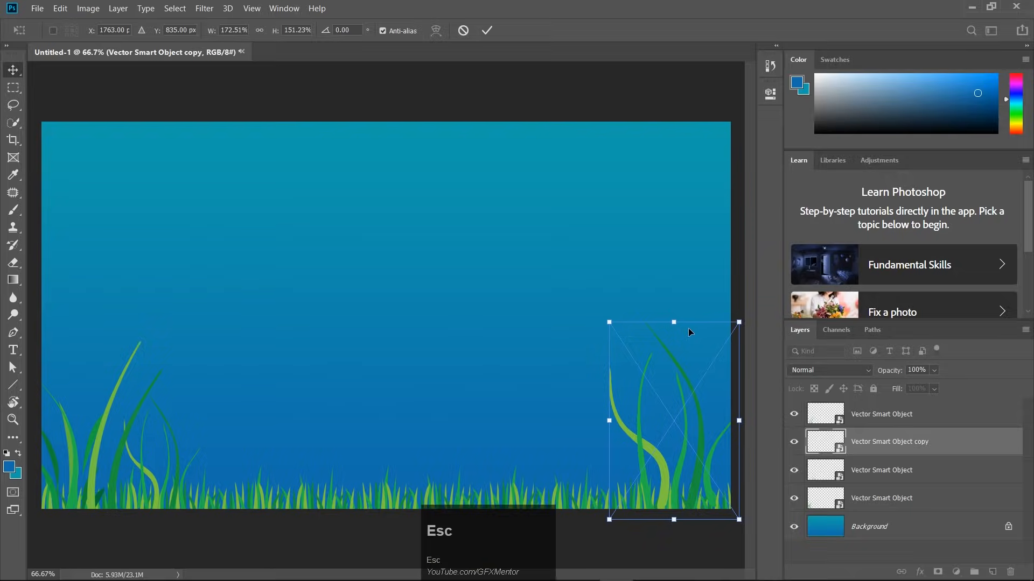
Step: Shift the large curly grass copy slightly toward the bottom-right corner and identify the other grass layers by toggling their visibility
left_click_drag(700, 454, 578, 390)
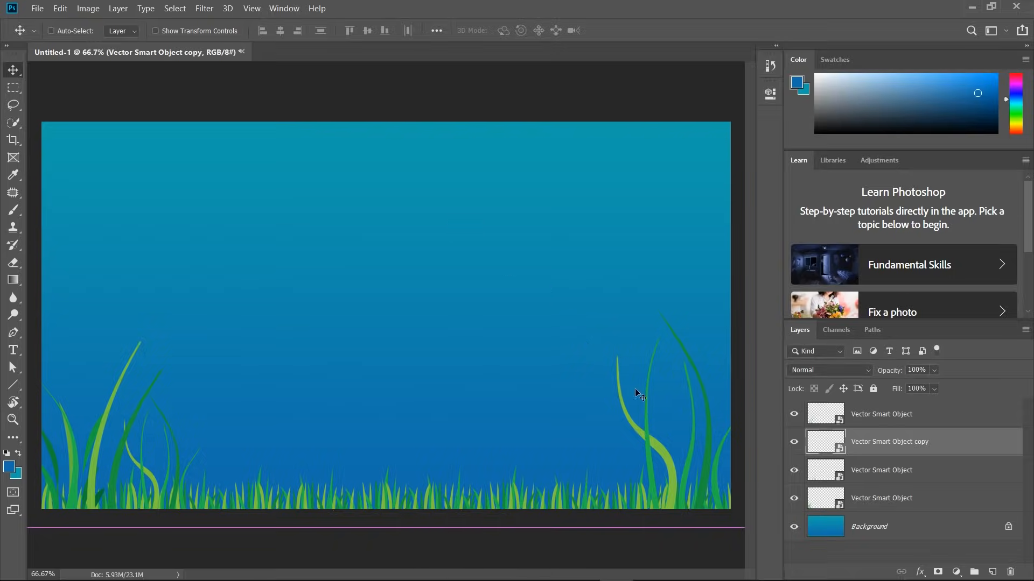
left_click(793, 499)
left_click(794, 499)
left_click(794, 473)
left_click(794, 472)
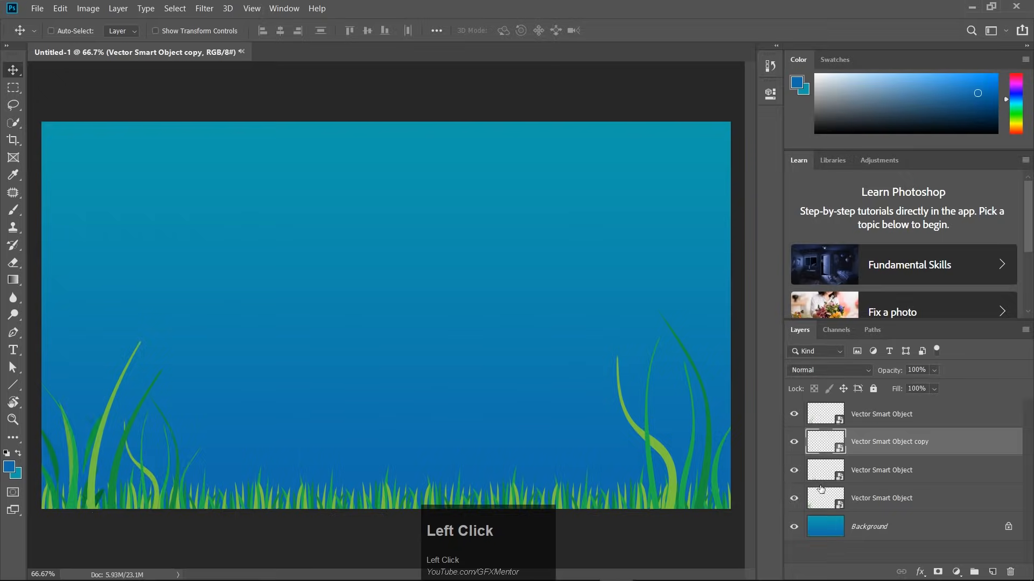
left_click(793, 499)
left_click(792, 500)
Step: Merge the four grass Smart Object layers into one layer and rename it "plants"
left_click(879, 499)
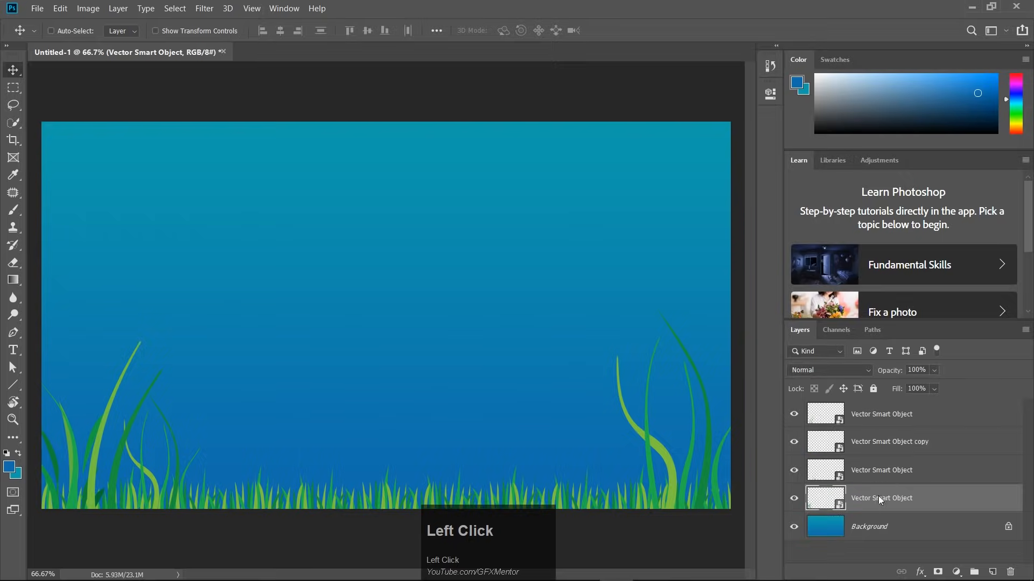
left_click(864, 425, "shift")
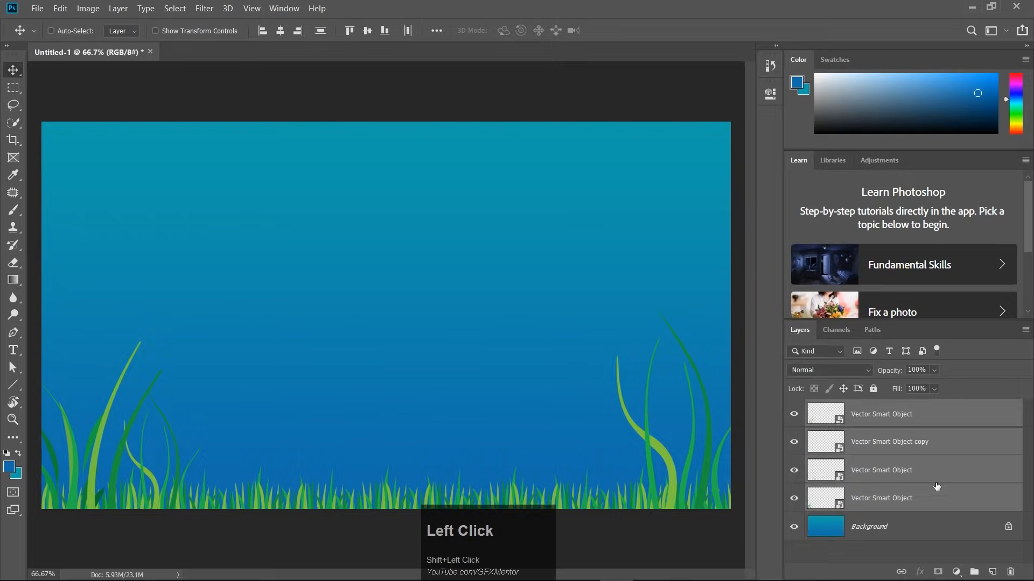
key("ctrl+e")
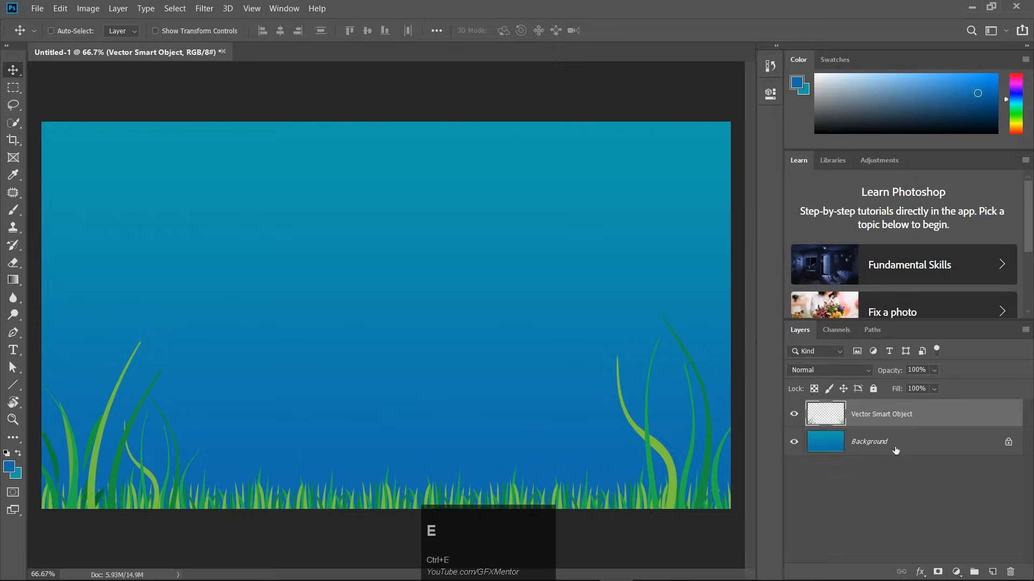
double_click(874, 415)
type("plants")
key("Return")
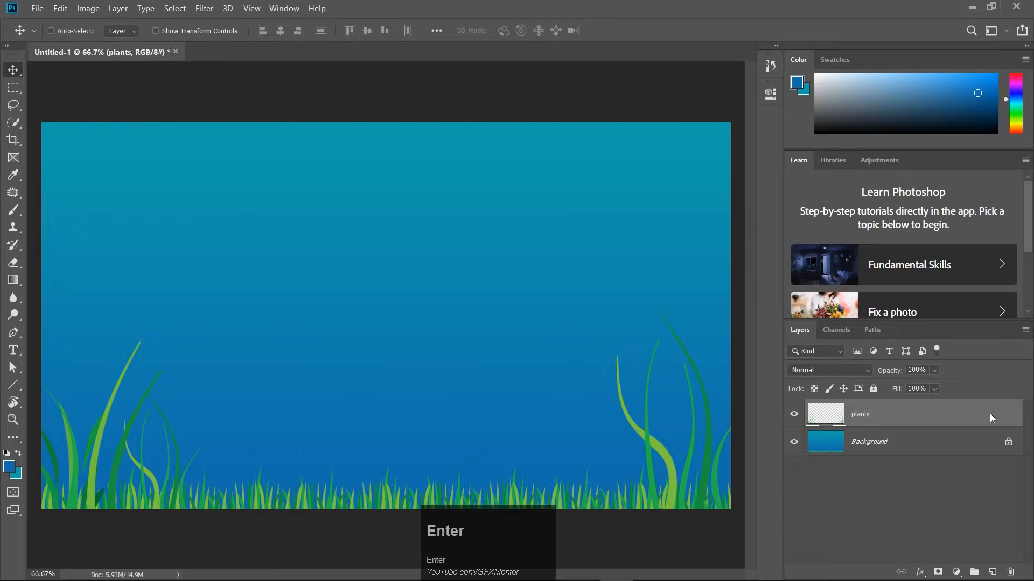
Step: Convert the Background into a regular layer and rename it "water"
double_click(886, 442)
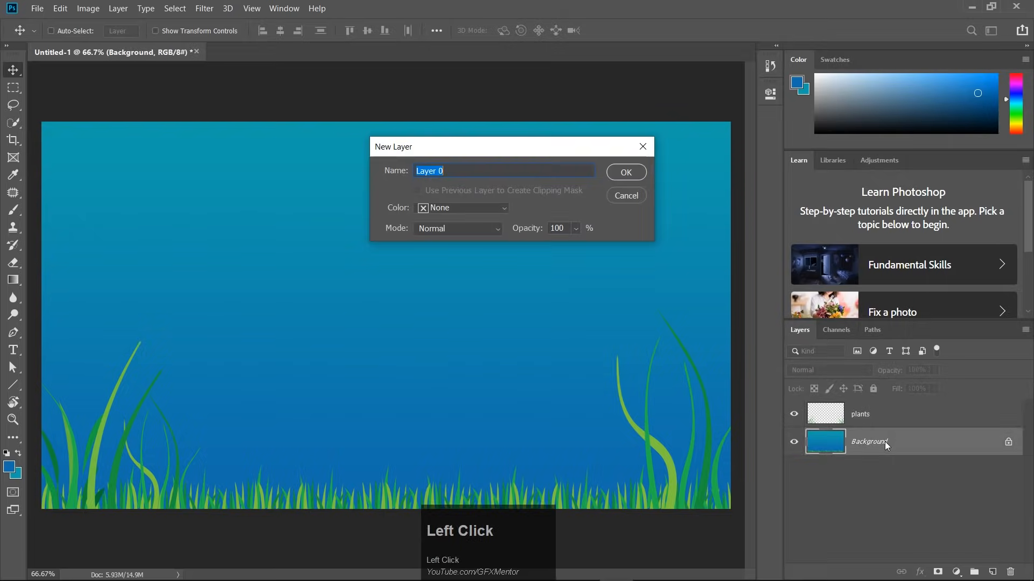
left_click(624, 171)
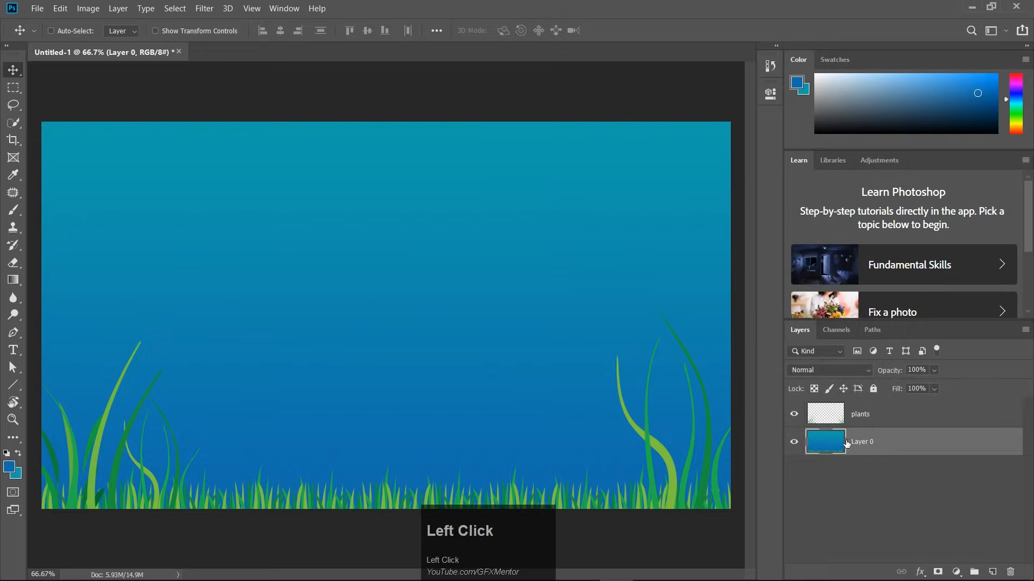
double_click(862, 443)
type("b")
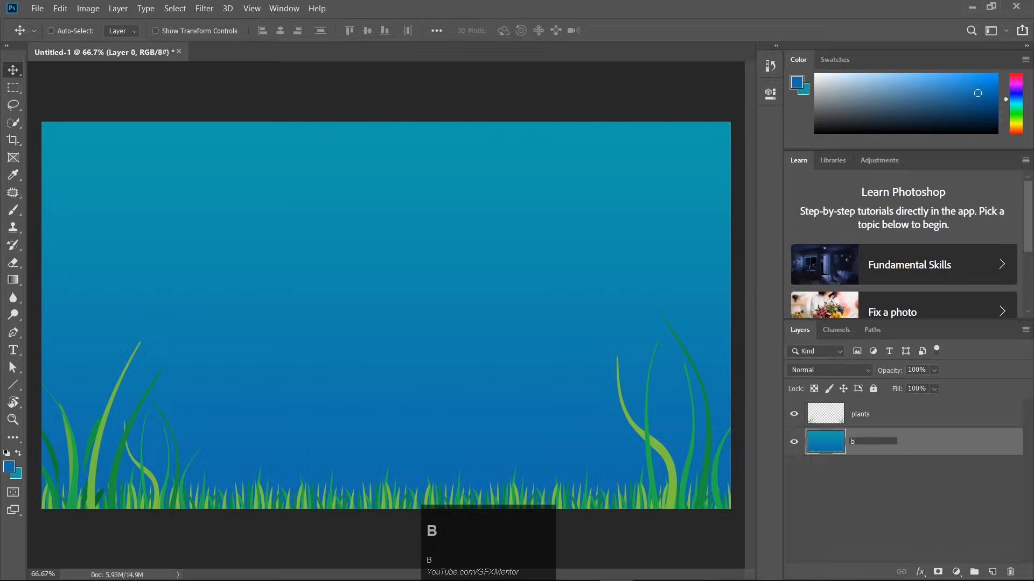
type("a")
key("BackSpace")
key("BackSpace")
type("water")
key("Return")
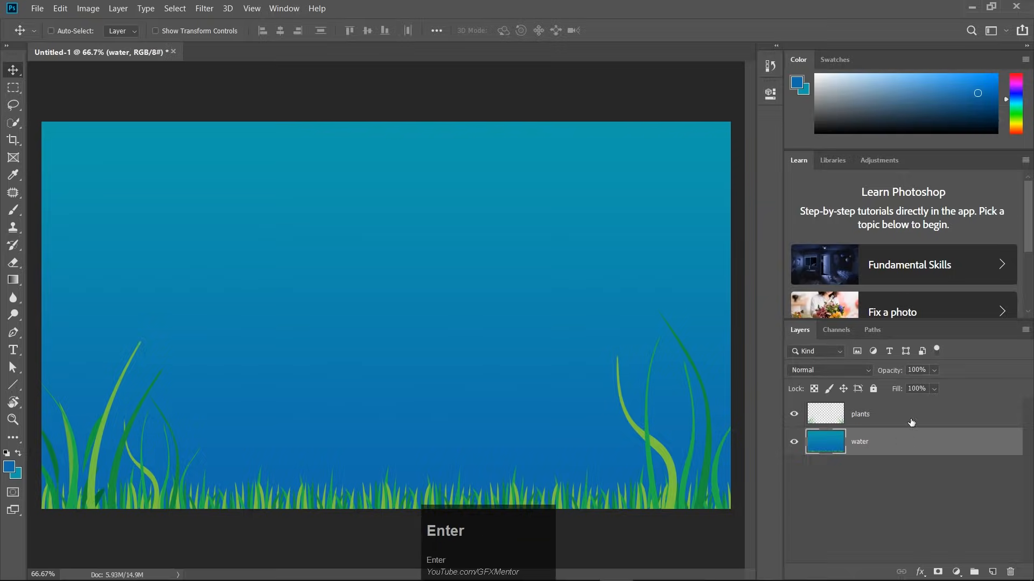
Step: Select the plants layer, switch to Illustrator and add the orange, striped blue, green and purple fish symbols to the artboard
left_click(901, 428)
key("alt+Tab")
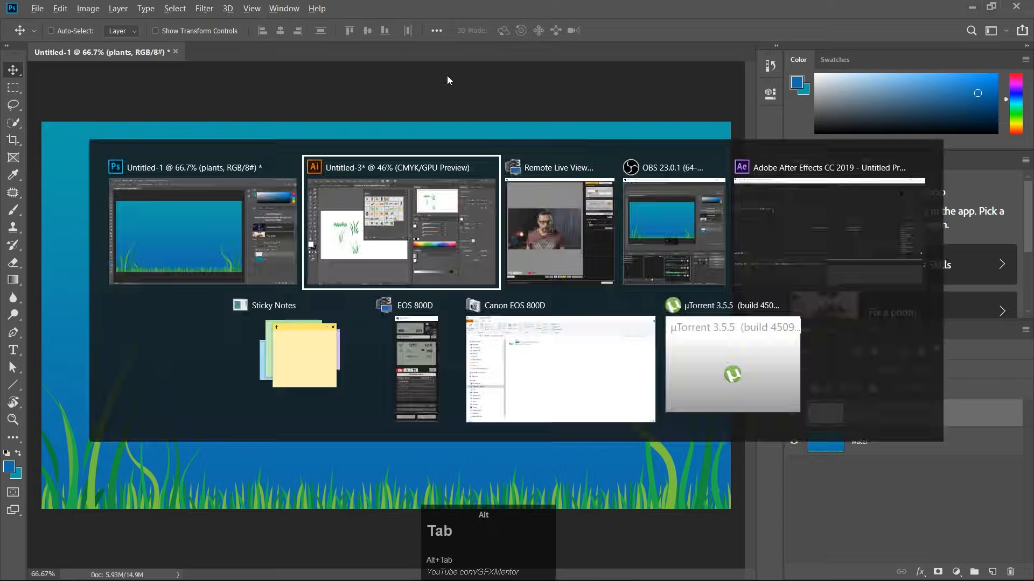
left_click_drag(409, 139, 441, 437)
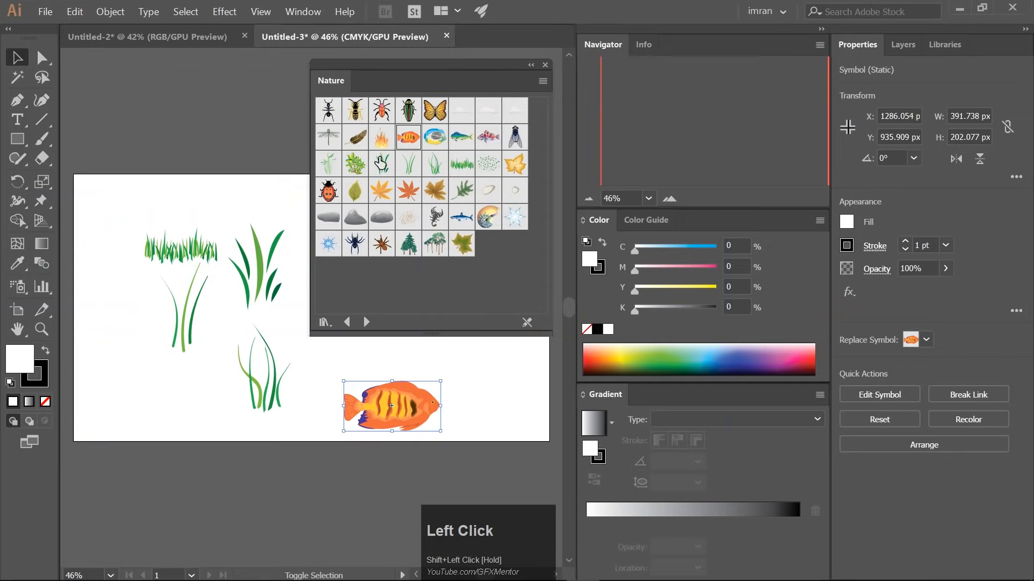
left_click_drag(161, 399, 187, 419)
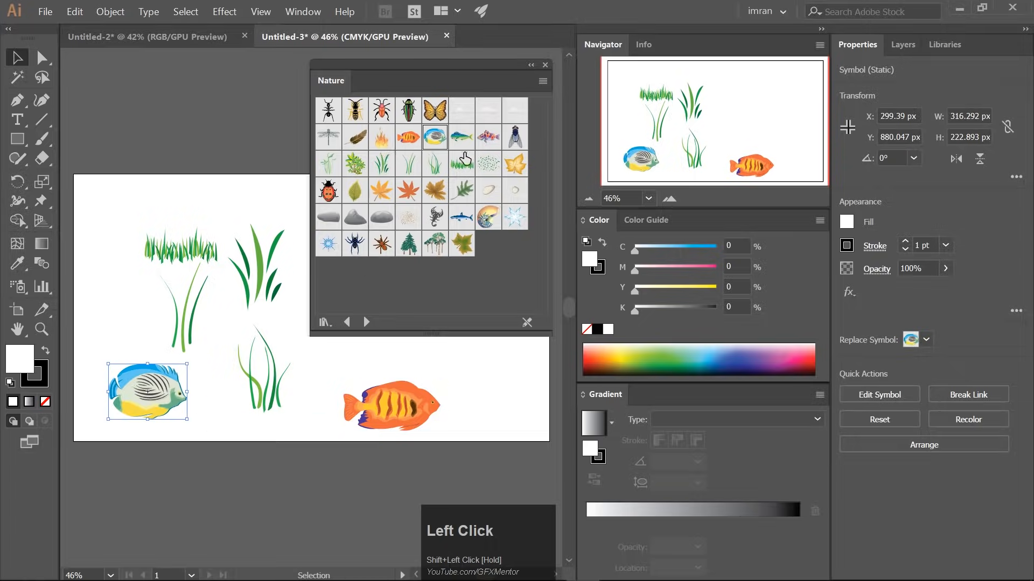
left_click_drag(461, 137, 314, 239)
left_click_drag(488, 137, 206, 352)
left_click(230, 437)
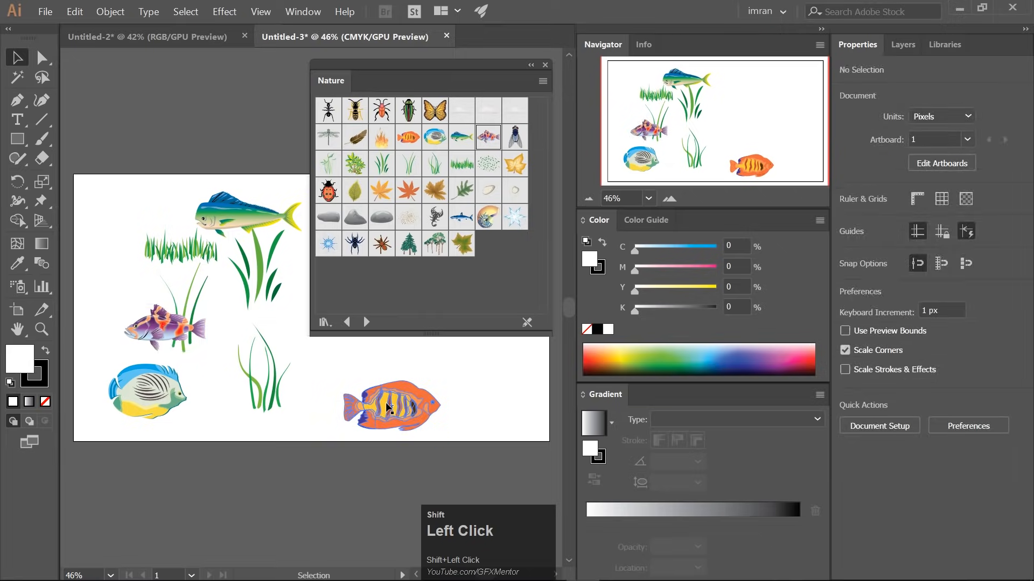
Step: Resize the blue fish to about 159 px wide, orange to 284 px and green to 626 px, repositioning the purple and orange fish
mouse_move(164, 328)
left_mouse_down()
mouse_move(126, 320)
mouse_move(223, 353)
mouse_move(175, 346)
left_mouse_up()
left_click(156, 405)
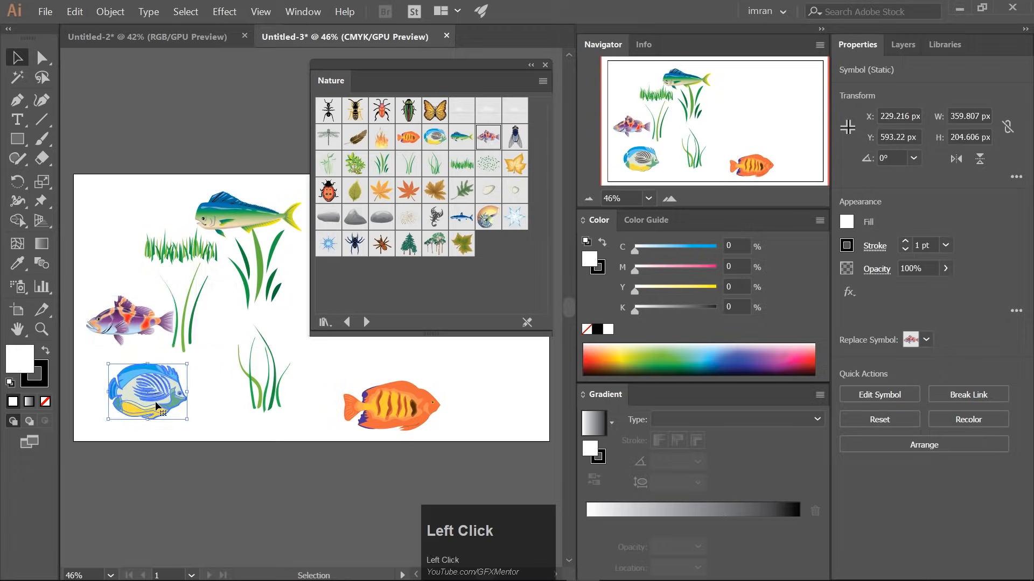
left_click_drag(187, 419, 148, 392)
left_click_drag(375, 410, 186, 410)
left_click_drag(250, 431, 214, 415)
left_click_drag(271, 240, 303, 275)
Step: Copy the orange fish into the Photoshop document as a Smart Object, place it left of the canvas centre and commit it
left_click(192, 404)
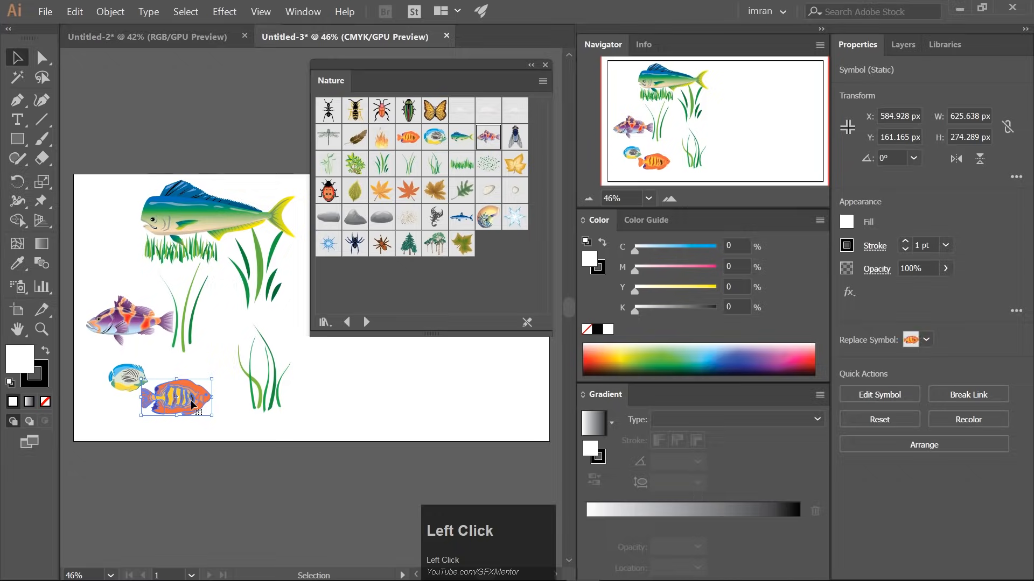
key("ctrl+c")
key("alt+Tab")
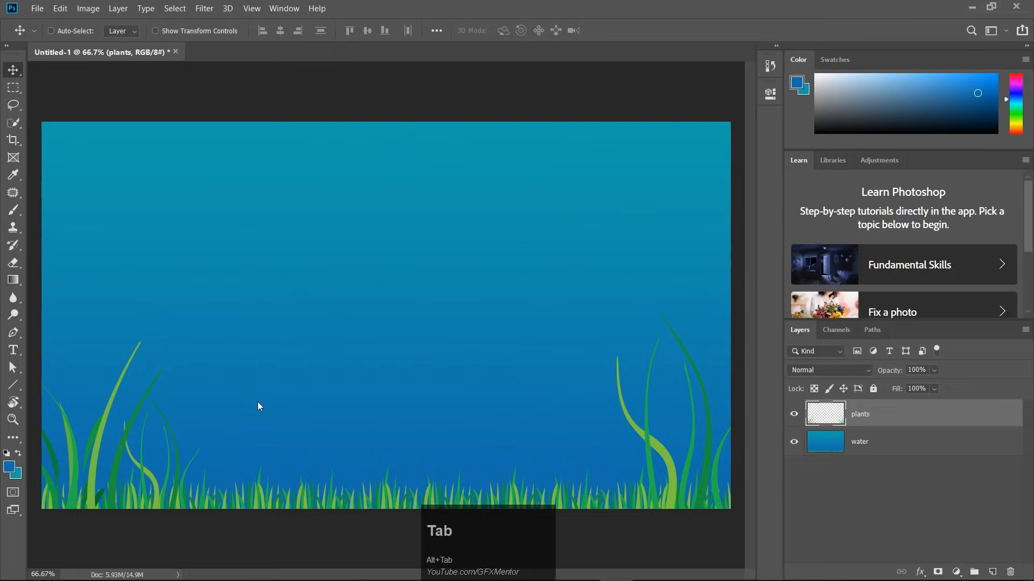
key("ctrl+v")
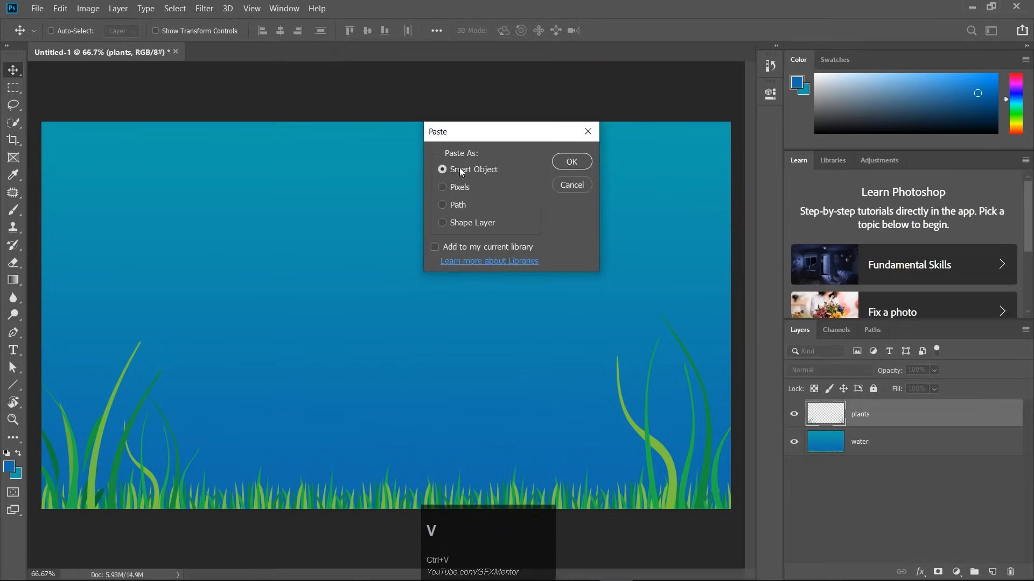
left_click(576, 162)
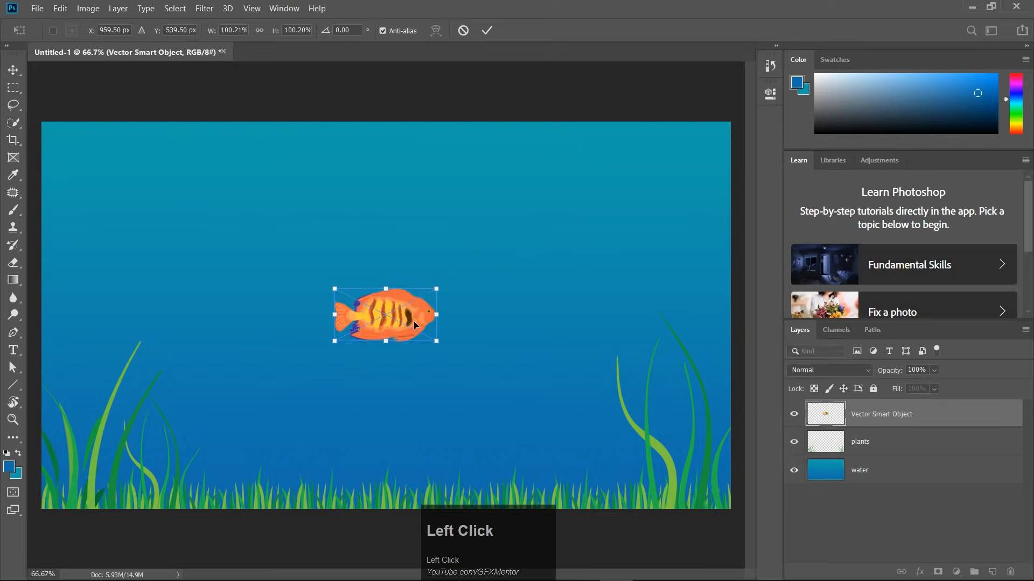
left_click_drag(414, 321, 321, 316)
key("Return")
Step: Copy the striped blue fish from Illustrator into the Photoshop document as a Smart Object and commit it at the canvas centre
key("alt+Tab")
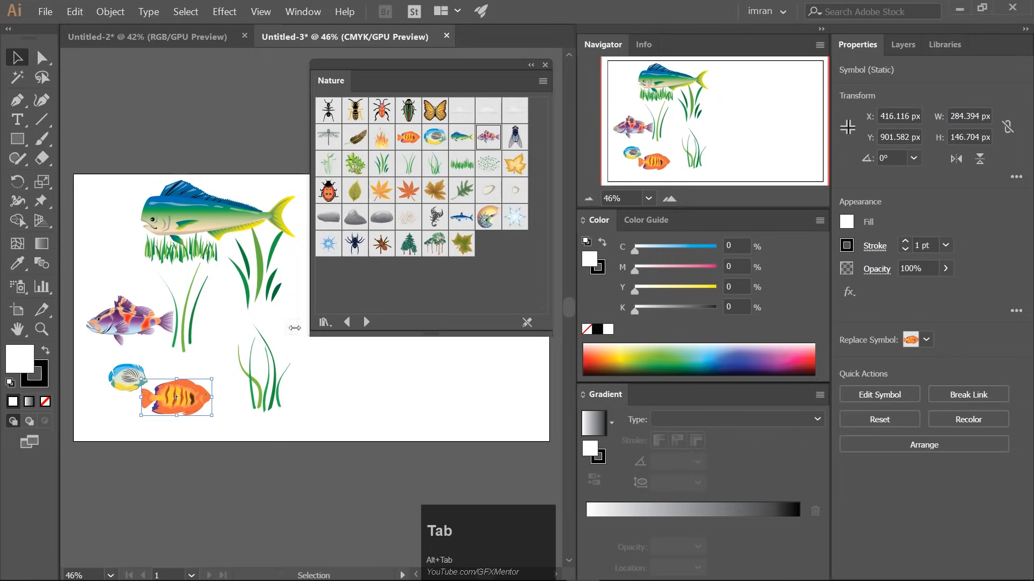
left_click(128, 377)
key("ctrl+c")
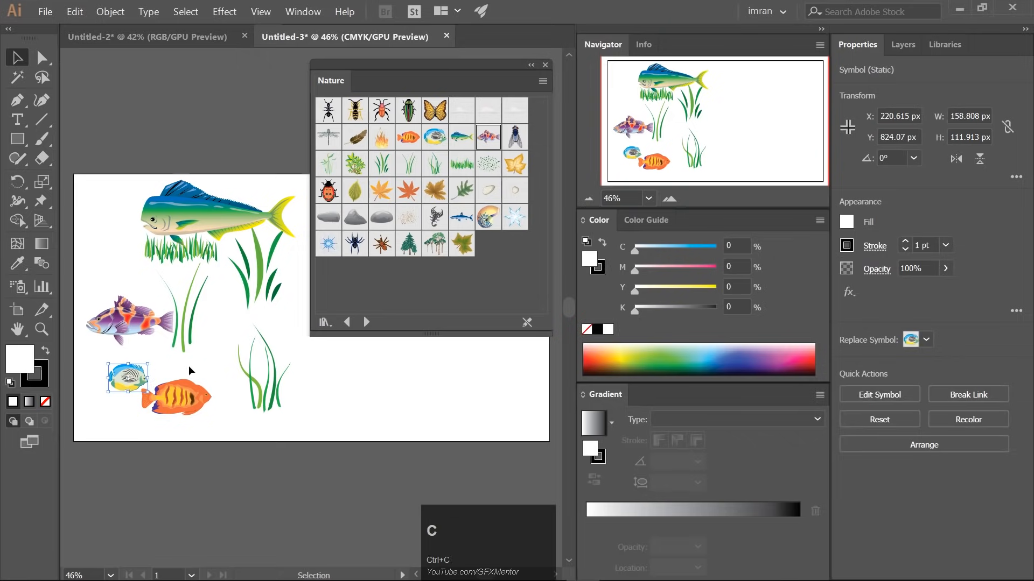
key("alt+Tab")
key("ctrl+v")
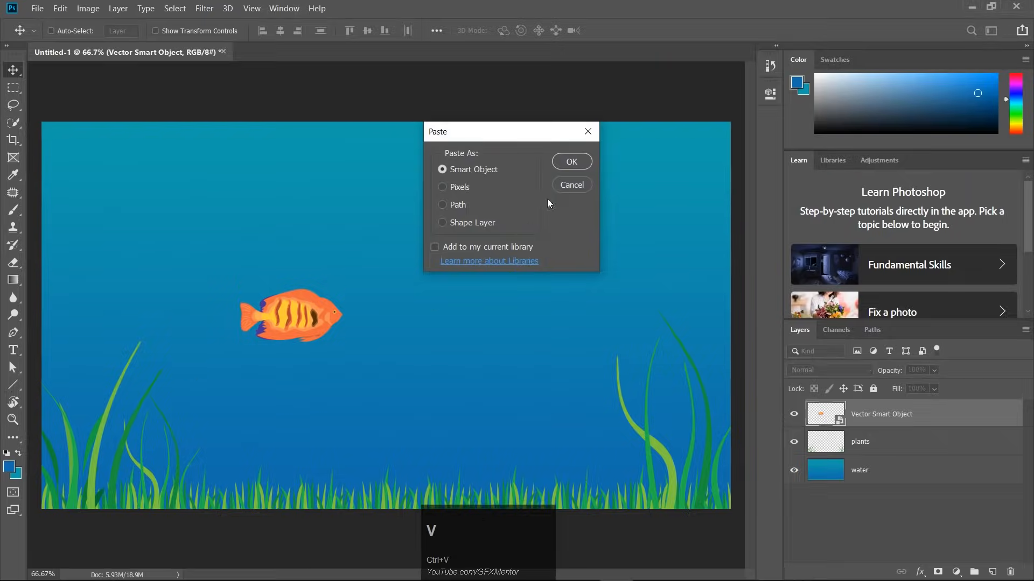
left_click(571, 162)
double_click(400, 332)
Step: Copy the purple fish from Illustrator into the Photoshop document as a Smart Object and place it above the striped blue fish
key("alt+Tab")
left_click(125, 324)
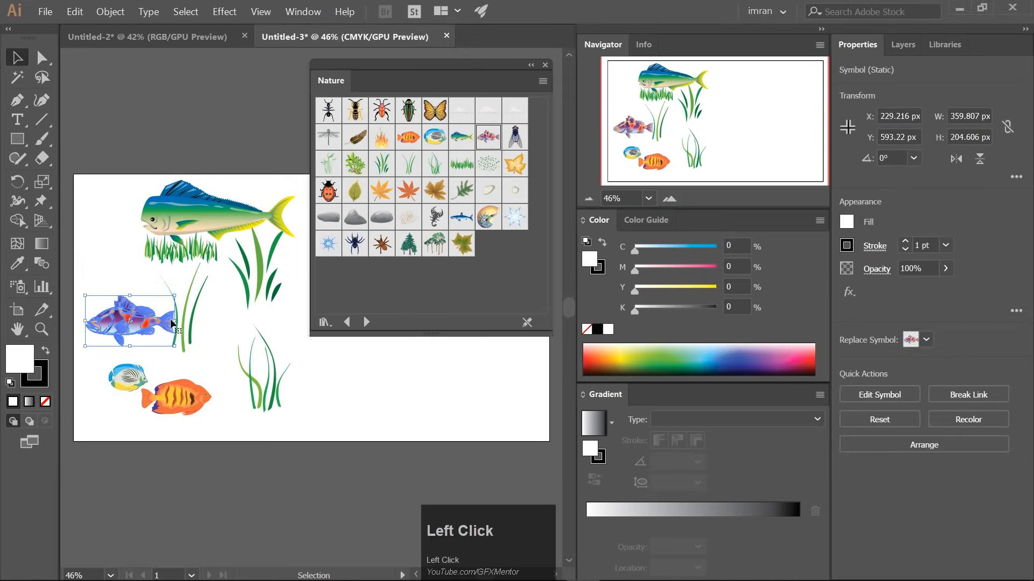
key("ctrl+c")
key("alt+Tab")
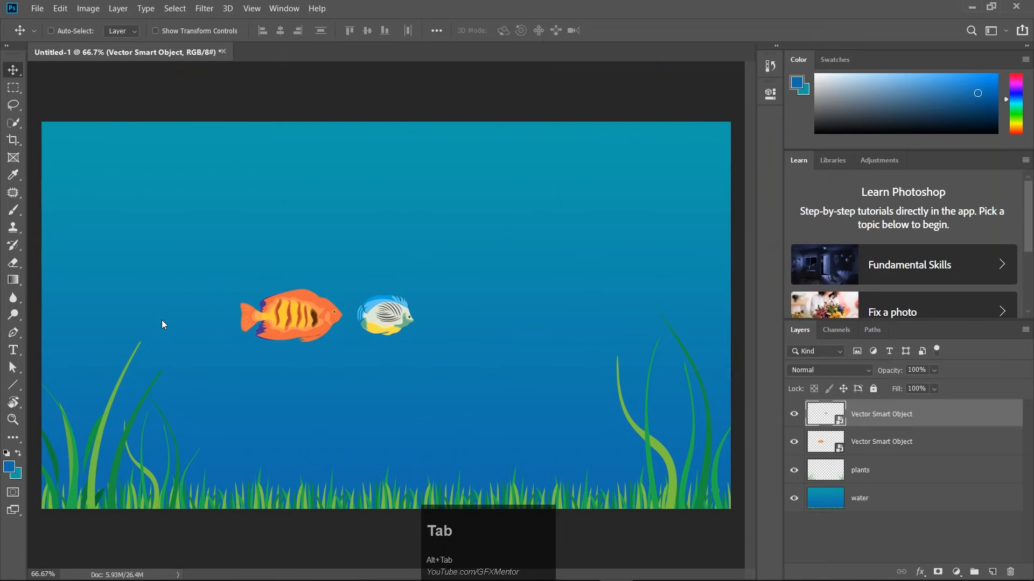
key("ctrl+v")
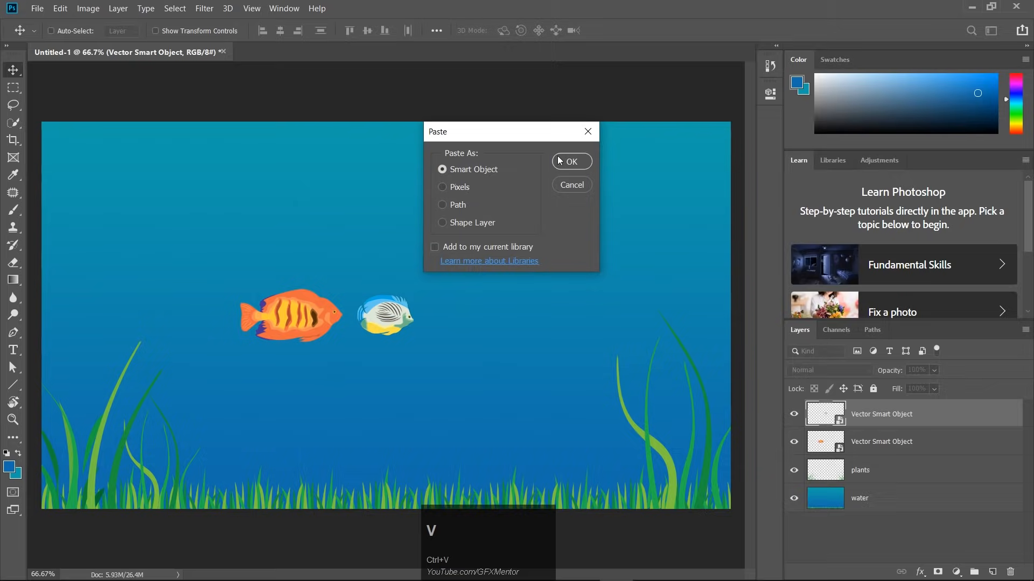
left_click(560, 160)
left_click_drag(406, 312, 408, 231)
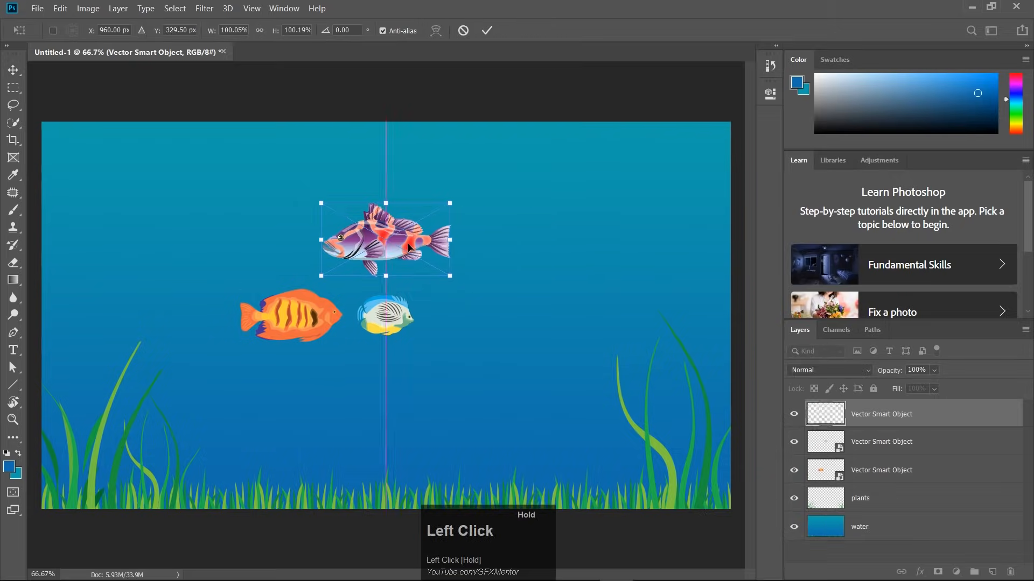
key("Return")
Step: Copy the green fish from Illustrator into the Photoshop document as a Smart Object and place it below the striped blue fish, right of centre
key("alt+Tab")
left_click(240, 222)
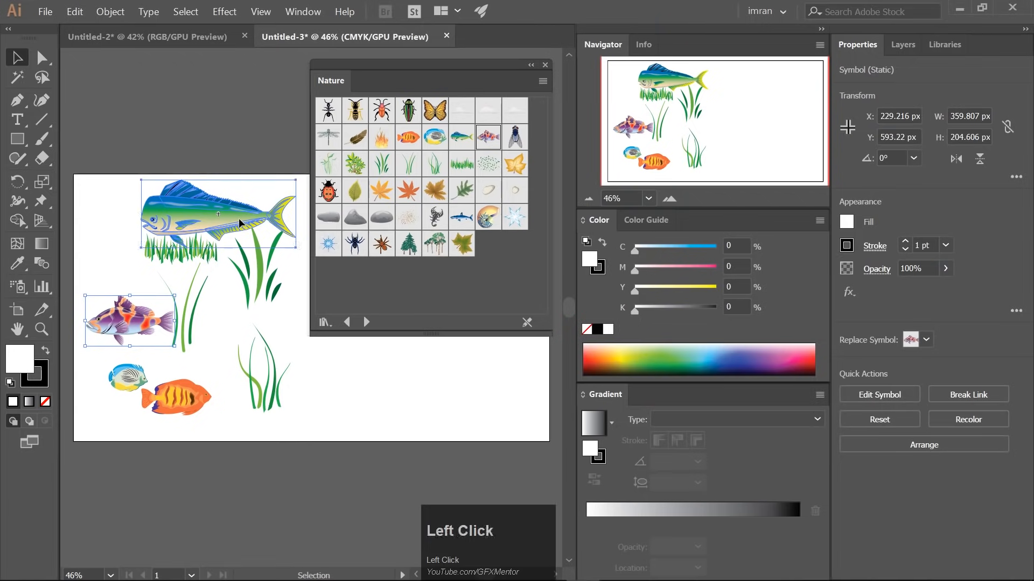
key("ctrl+c")
key("alt+Tab")
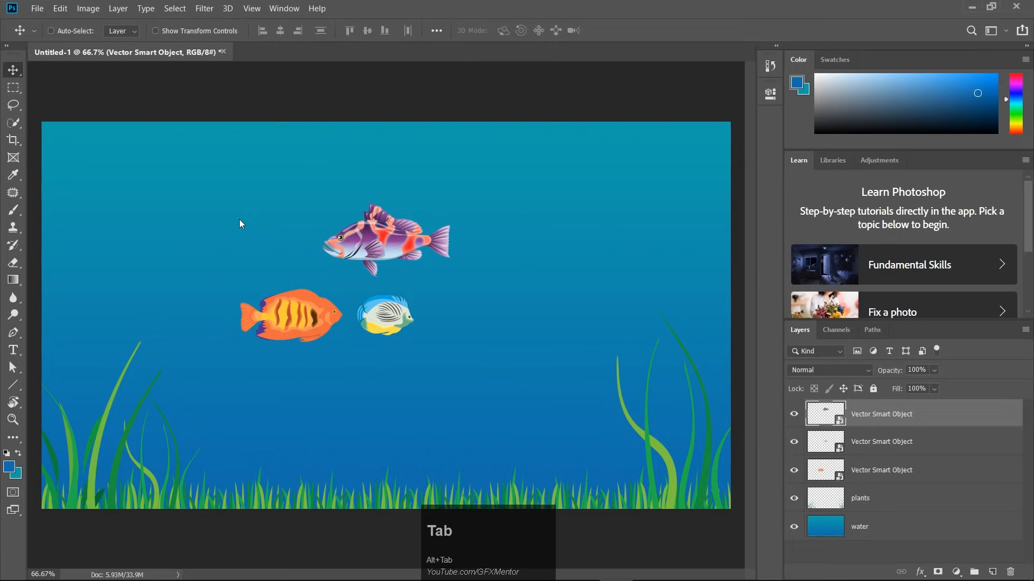
key("ctrl+v")
left_click(589, 161)
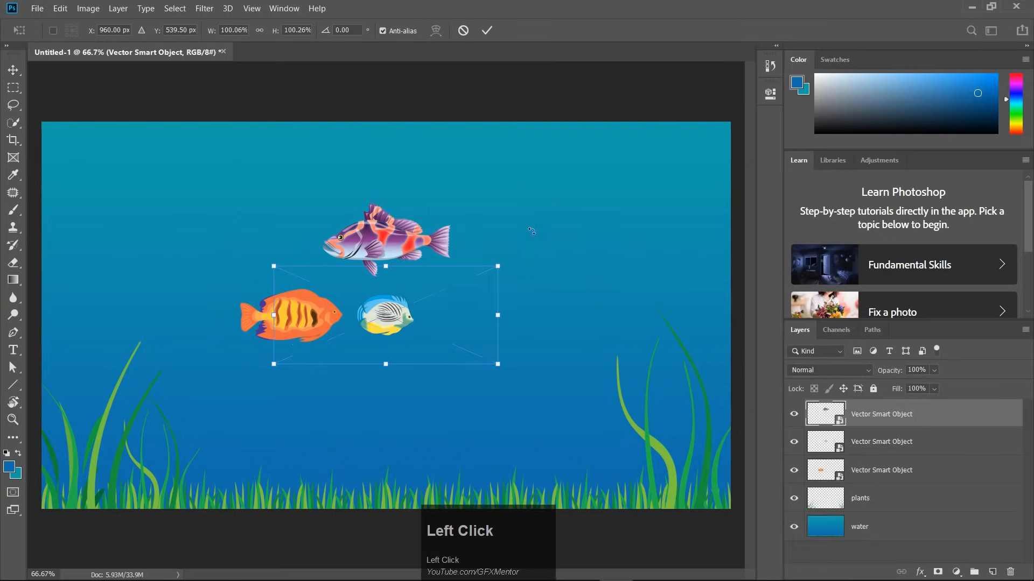
left_click(460, 350)
left_click_drag(309, 338, 399, 455)
left_click_drag(376, 246, 389, 228)
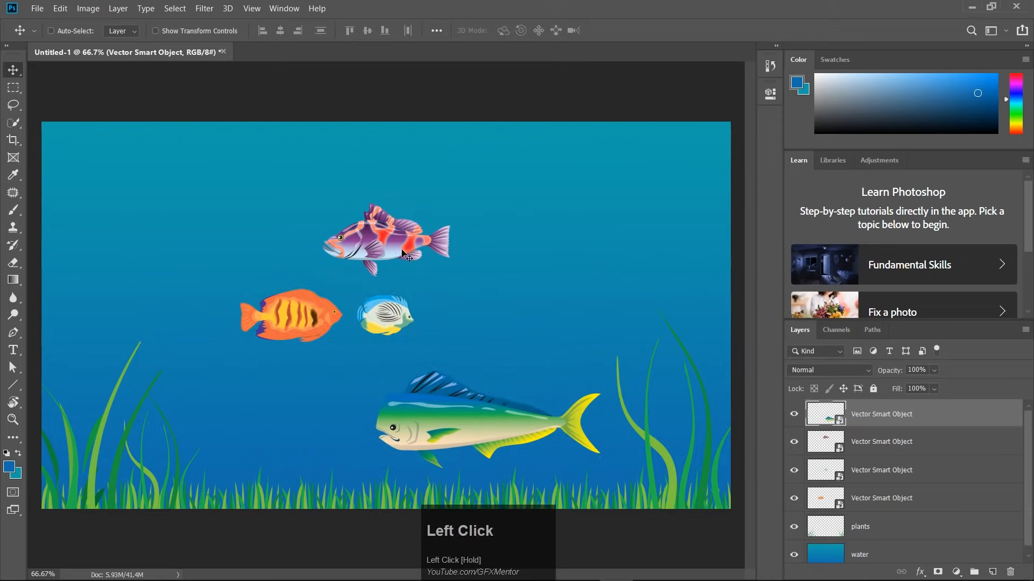
Step: Identify the orange fish's layer by toggling its visibility and rename it "orange fish"
left_click(793, 498)
left_click(793, 497)
double_click(888, 499)
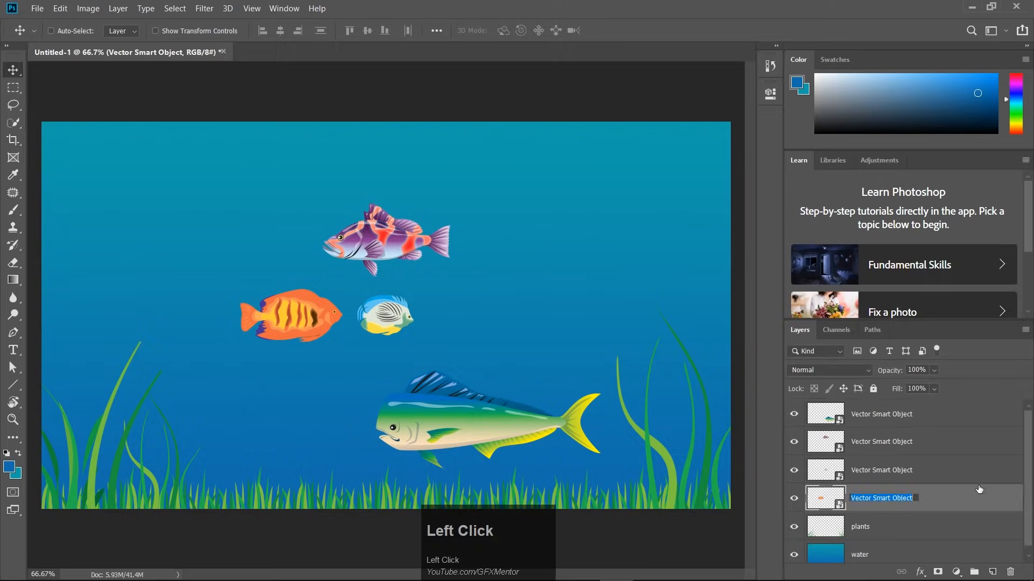
type("orange fish")
key("Return")
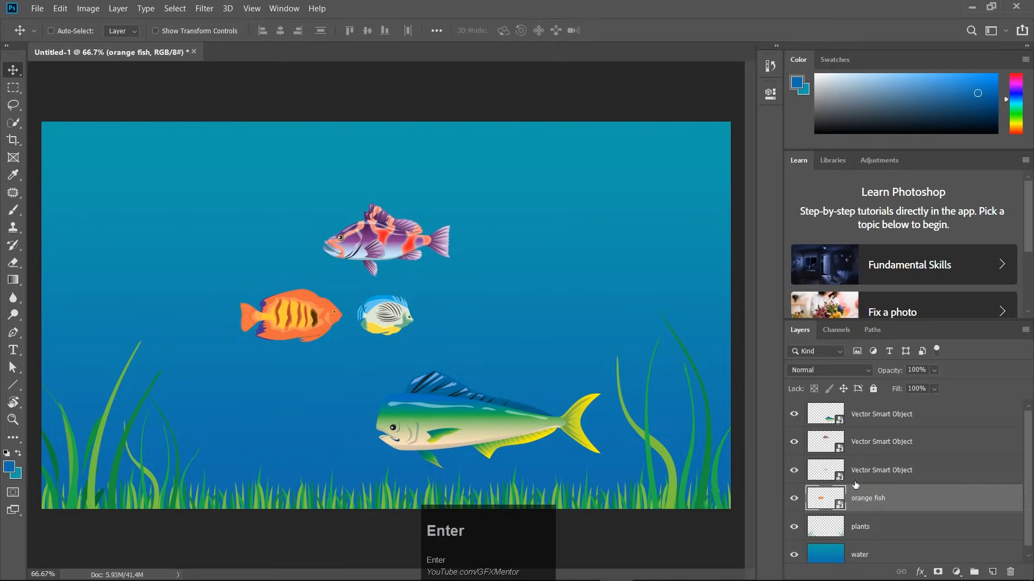
Step: Check which layer holds the striped blue fish by toggling its visibility and rename it "small fish"
left_click(793, 469)
left_click(793, 470)
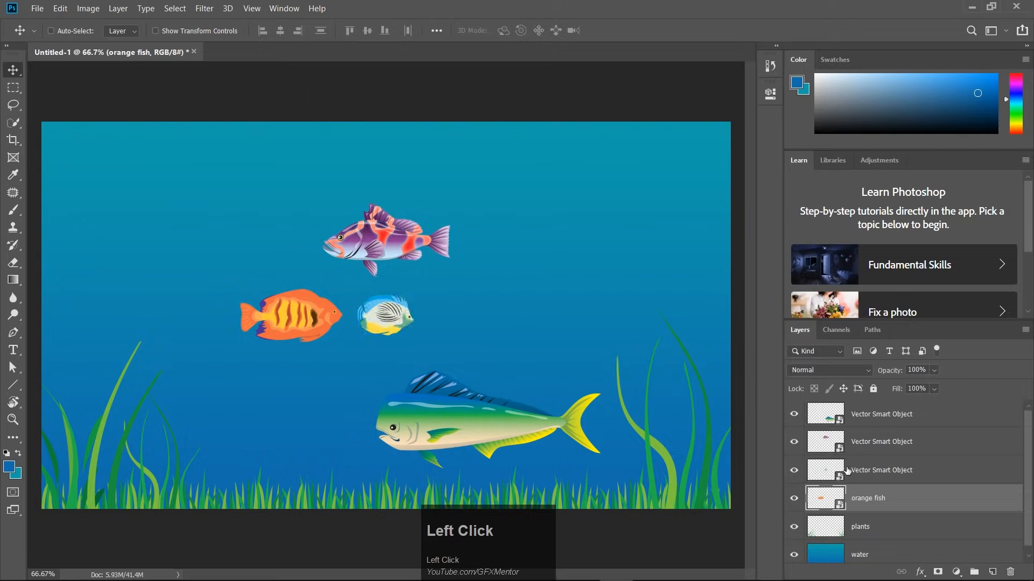
double_click(883, 470)
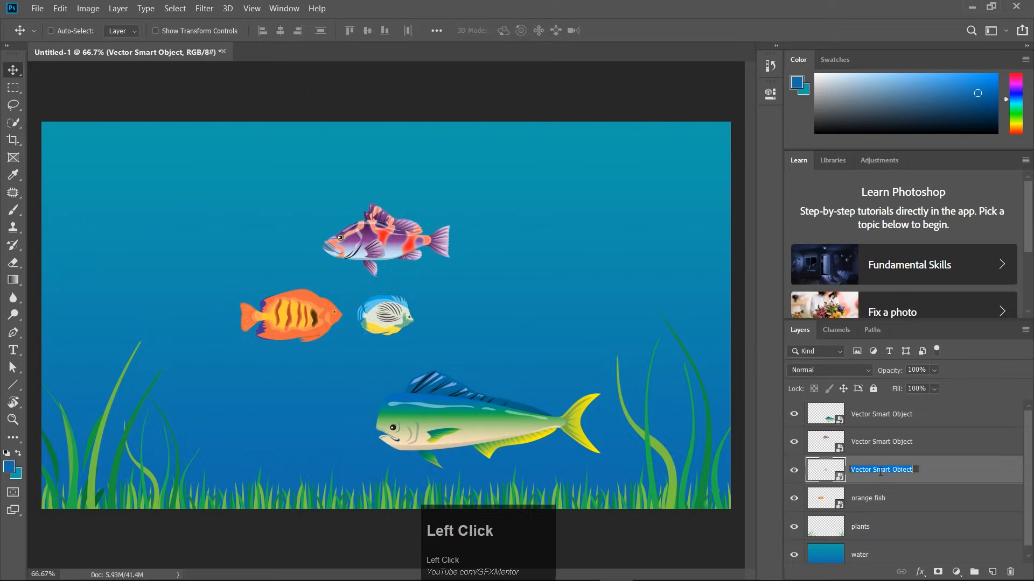
type("small ")
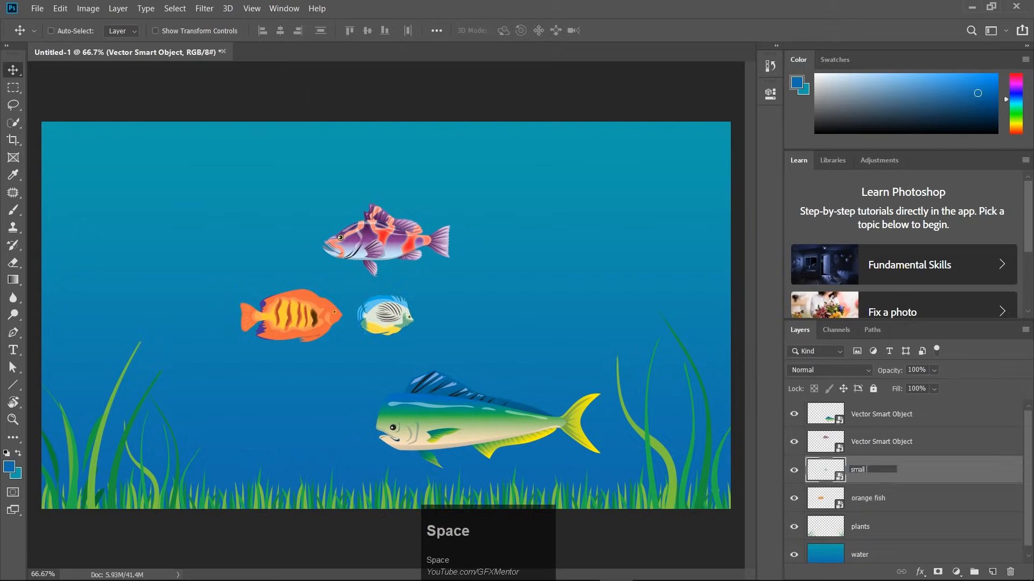
type("fish")
key("Return")
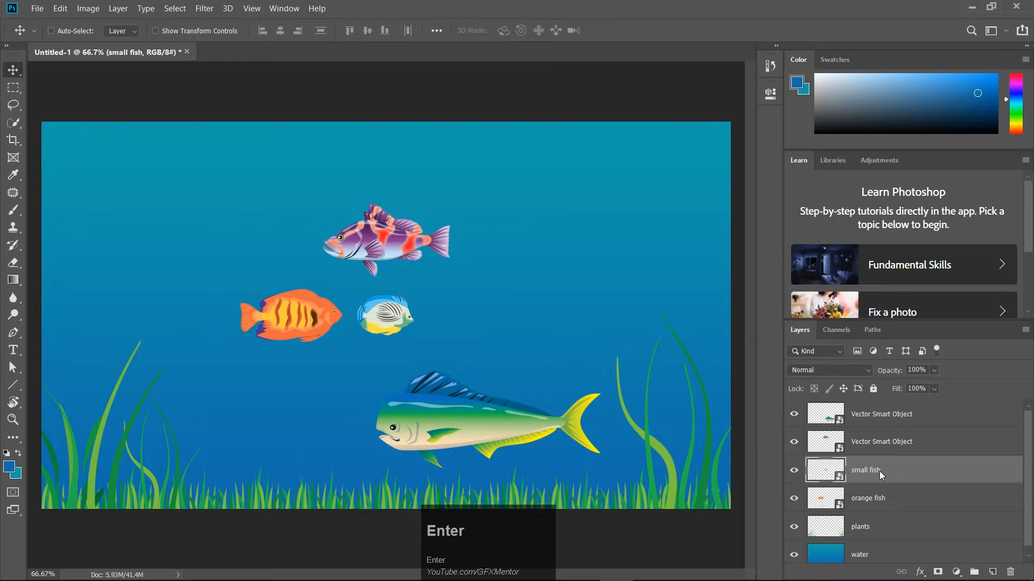
Step: Check the purple fish's layer by toggling its visibility and rename it "purple"
left_click(878, 443)
left_click(795, 444)
left_click(794, 443)
double_click(868, 442)
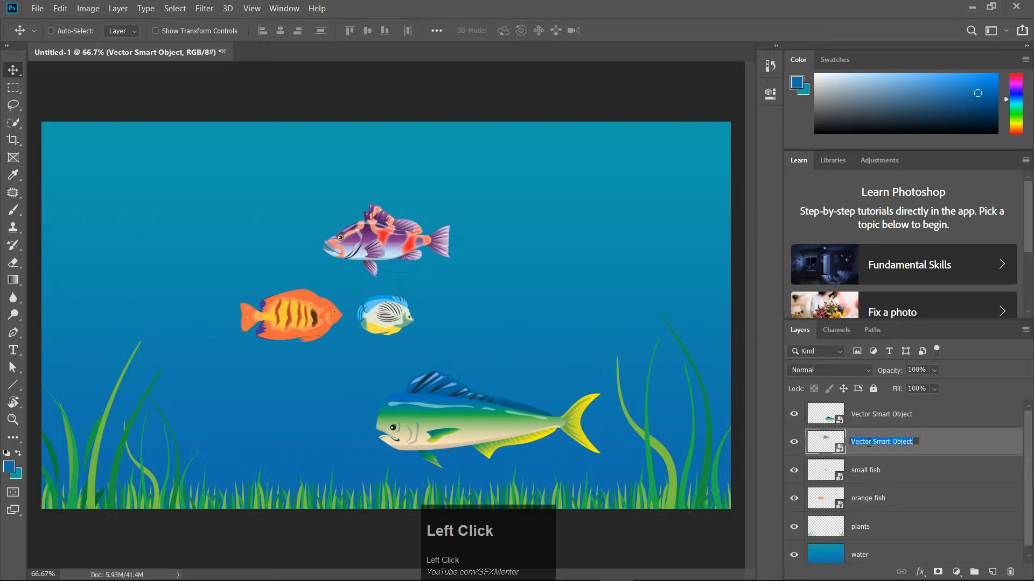
type("purpl")
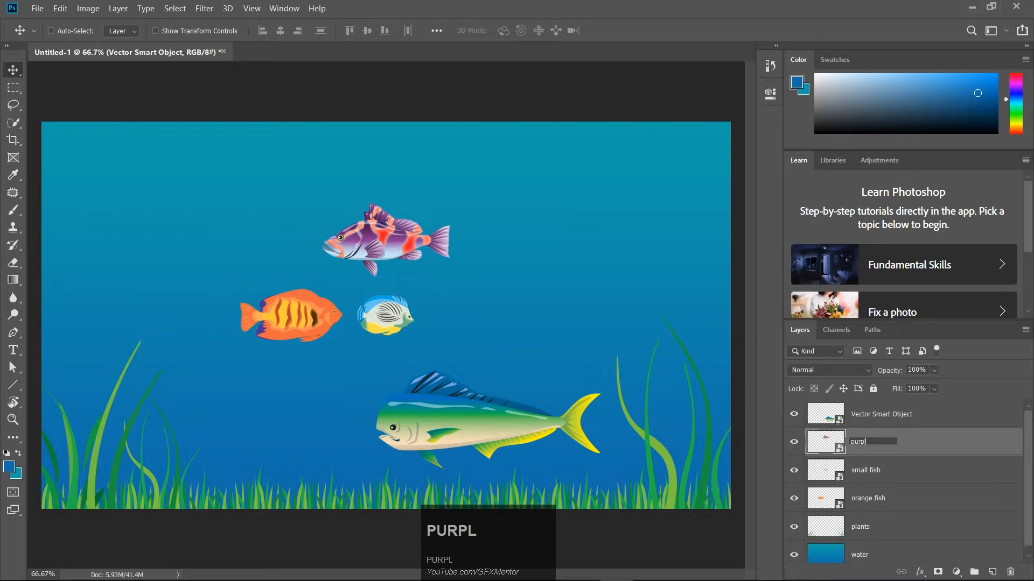
type("e")
Step: Rename the green fish's layer "big fish" and move the fish right and slightly up, over the right-hand plants
left_click(868, 416)
double_click(868, 415)
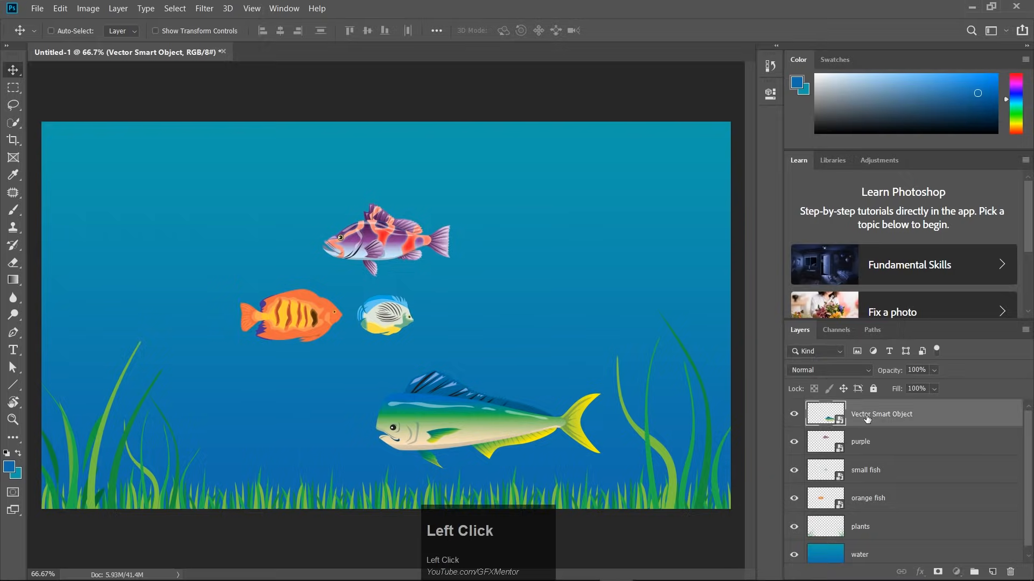
type("big fish")
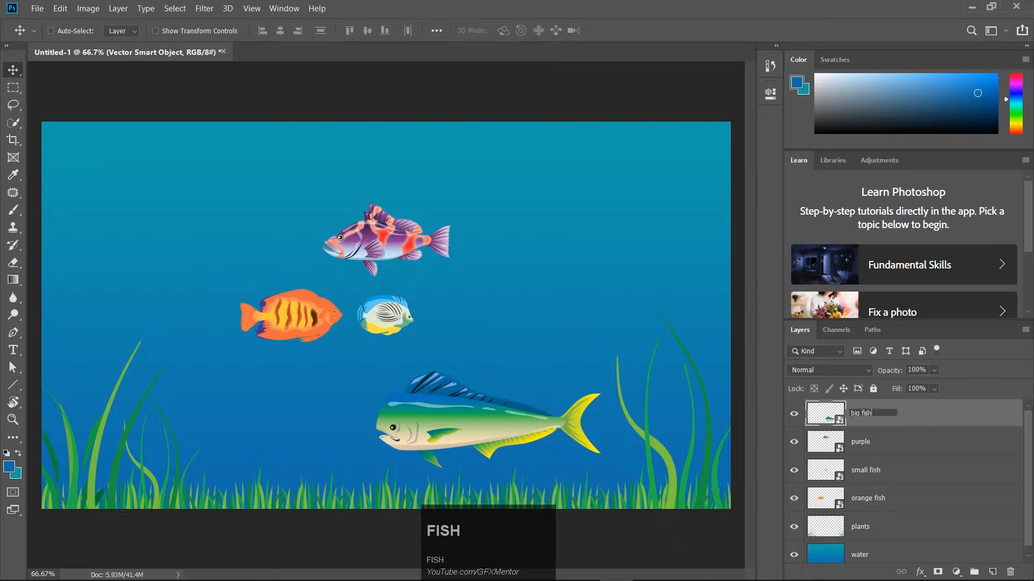
key("Return")
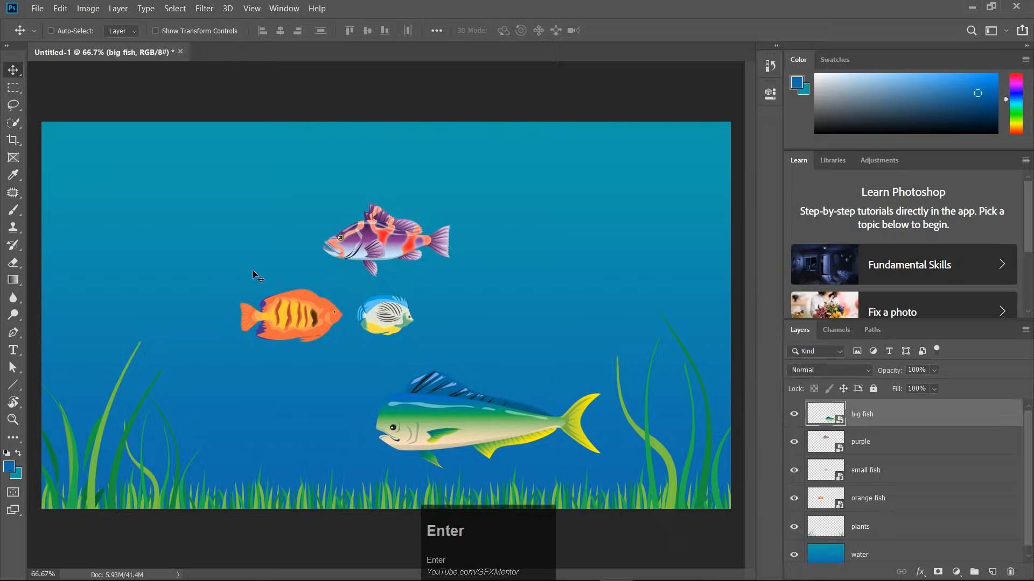
left_click_drag(288, 354, 388, 319)
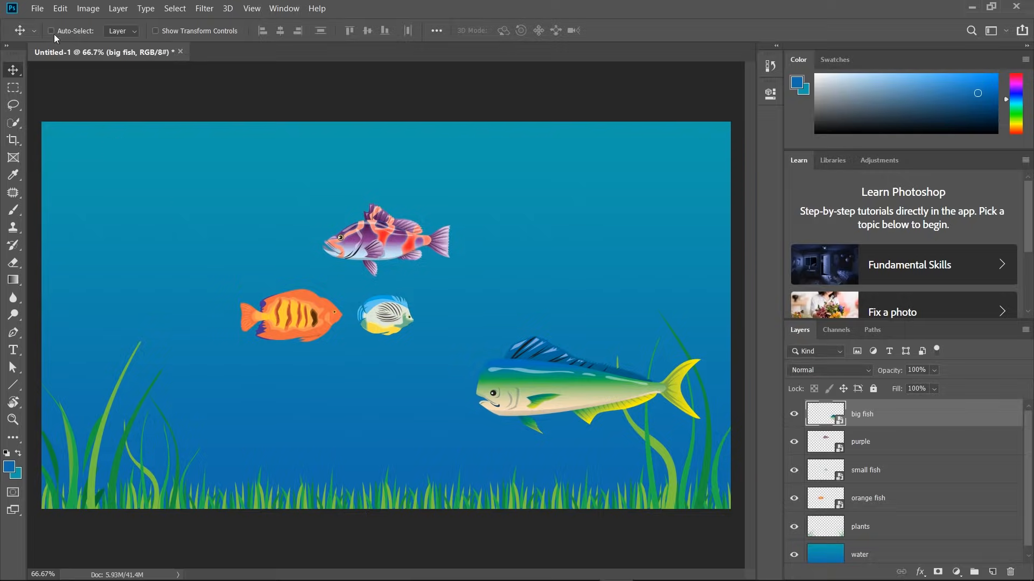
Step: Save the document to the Desktop as a Photoshop file named "fishes" with Maximize Compatibility on
left_click(37, 9)
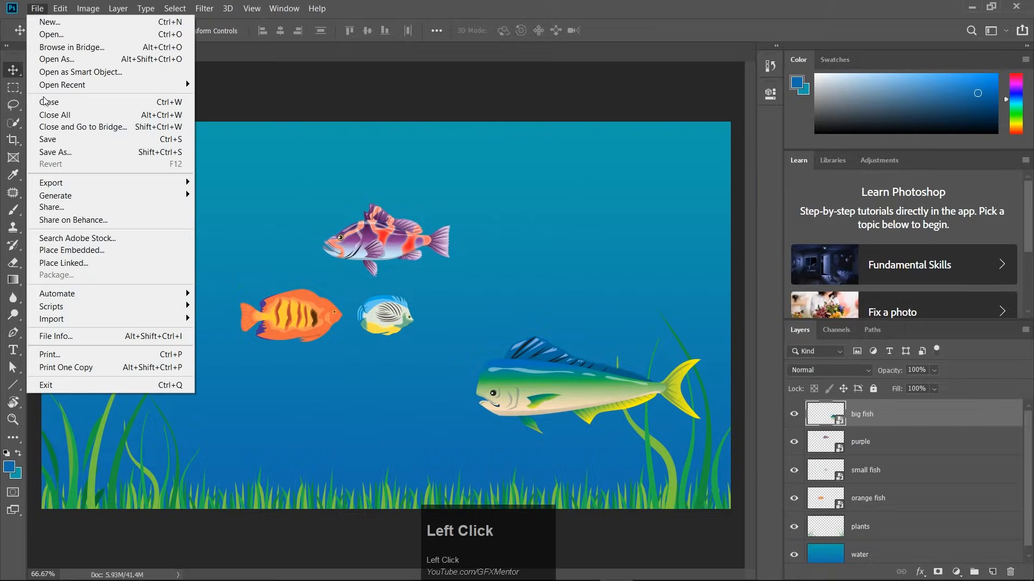
left_click(49, 152)
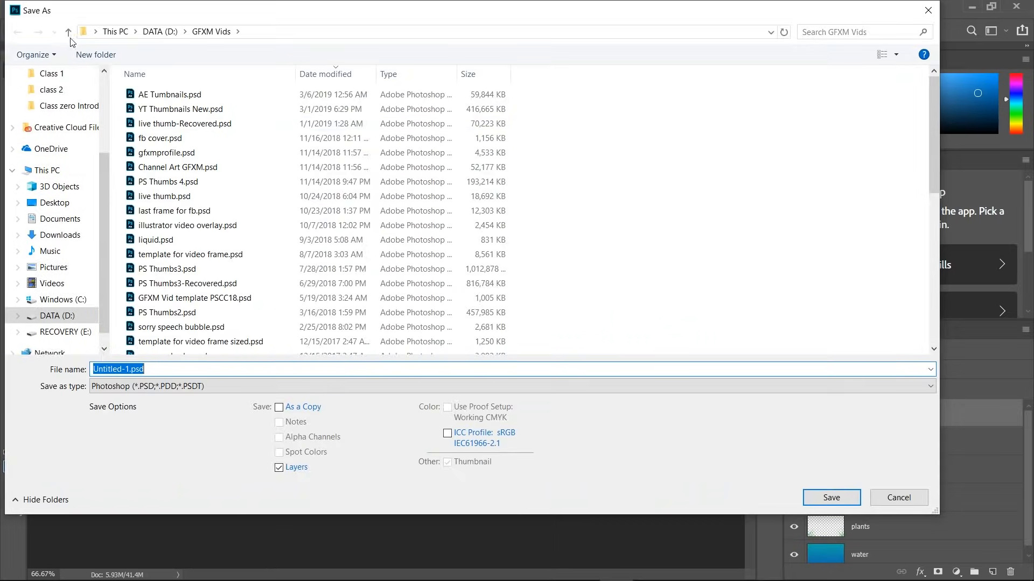
left_click(55, 204)
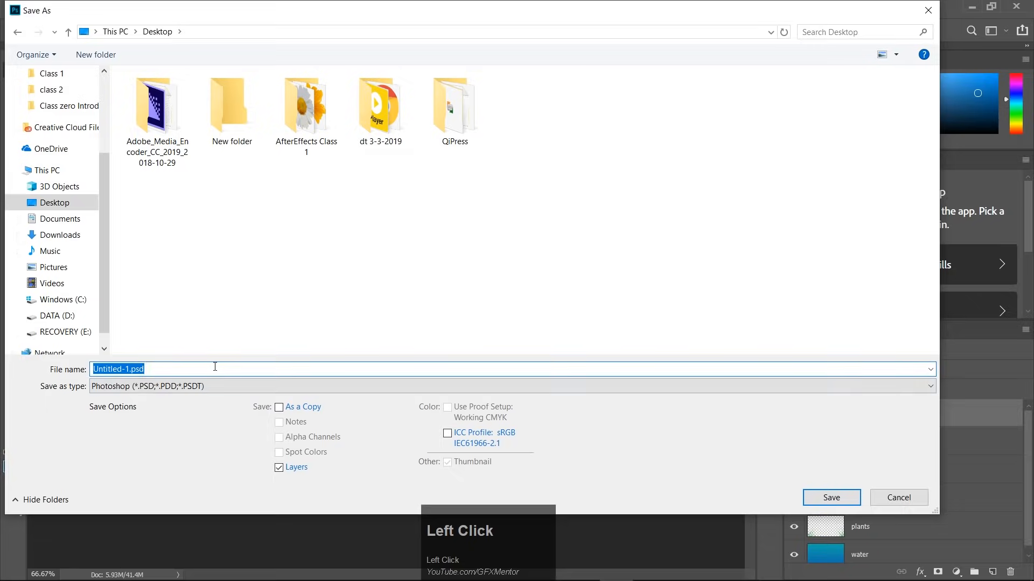
type("fishes")
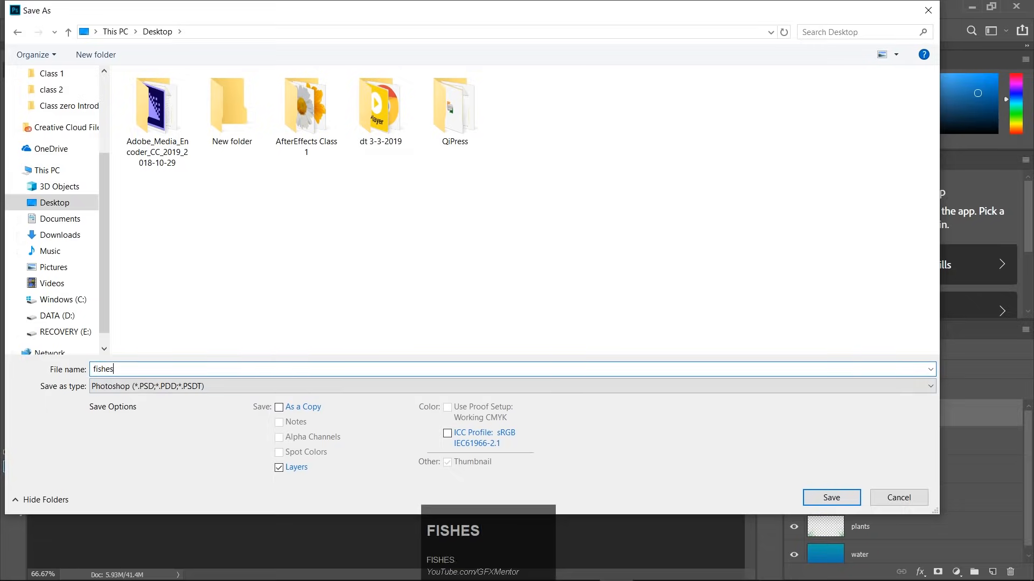
key("Return")
left_click(663, 166)
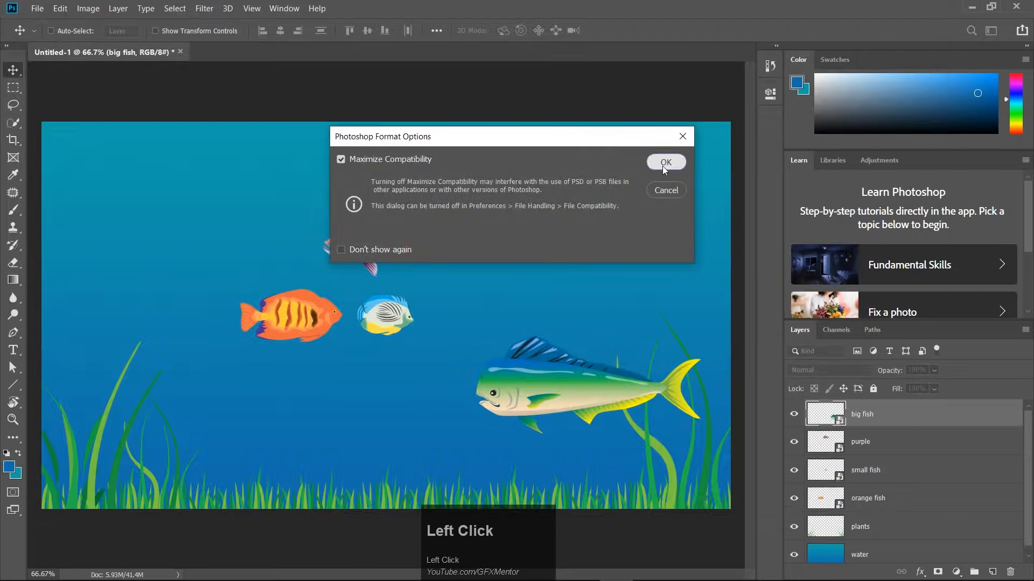
Step: Switch to After Effects and dismiss the open composition settings without creating a composition
mouse_move(558, 572)
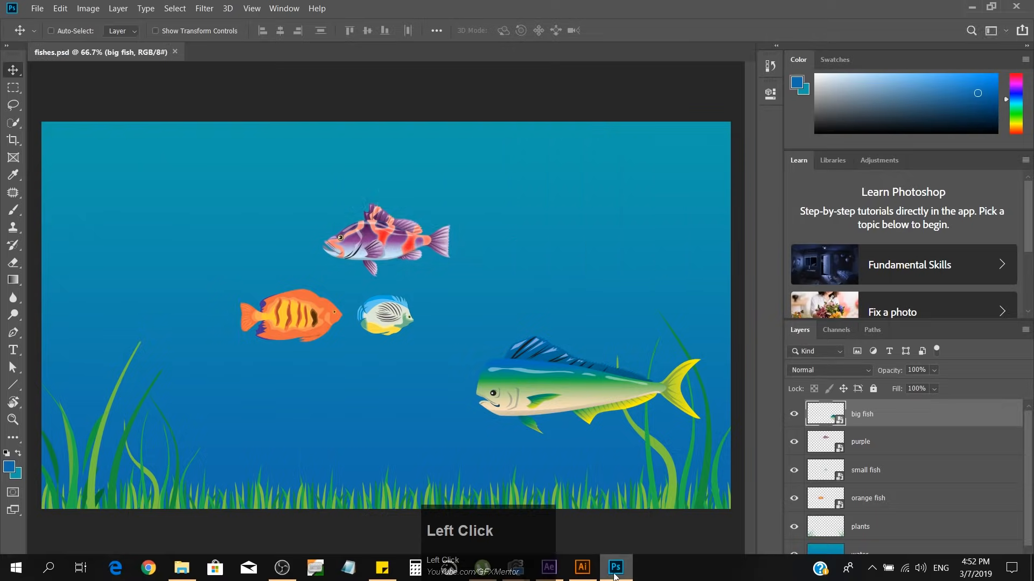
left_click(549, 568)
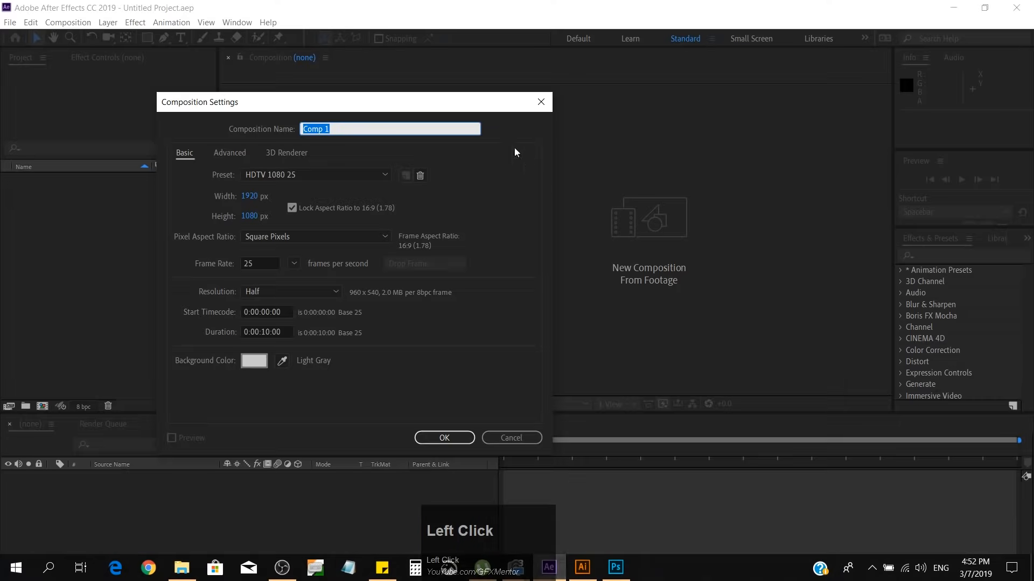
left_click(511, 439)
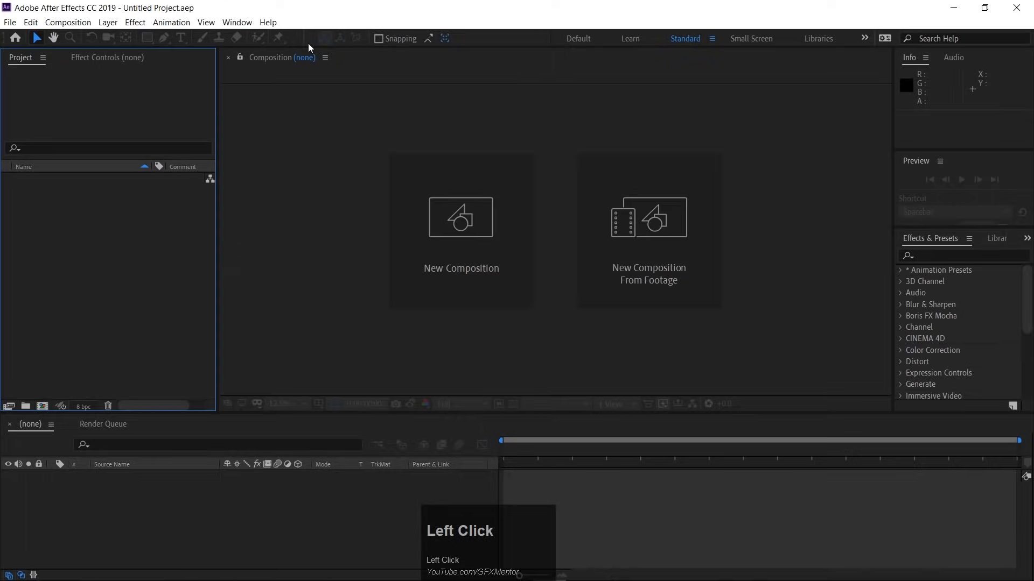
double_click(68, 217)
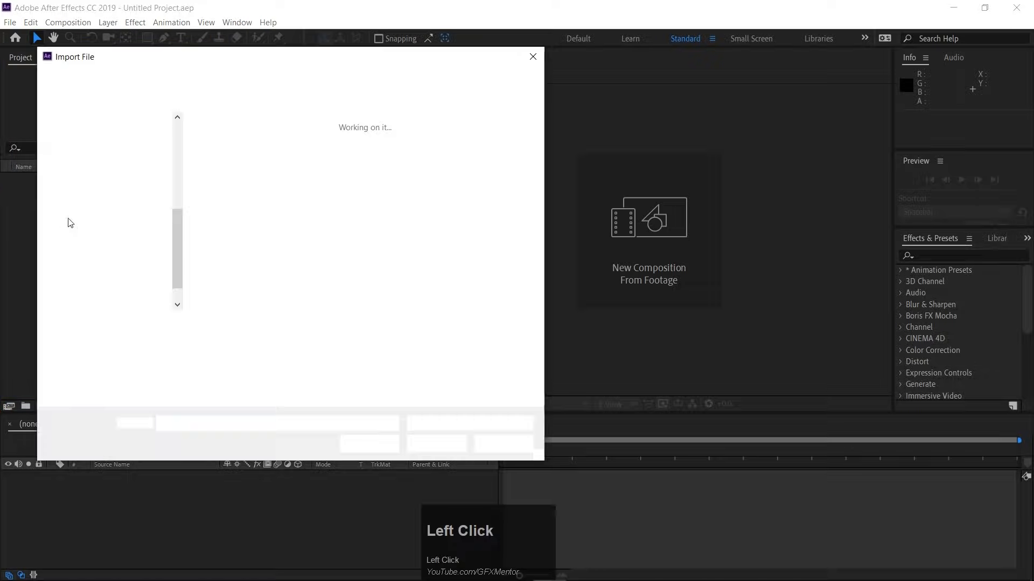
left_click(80, 176)
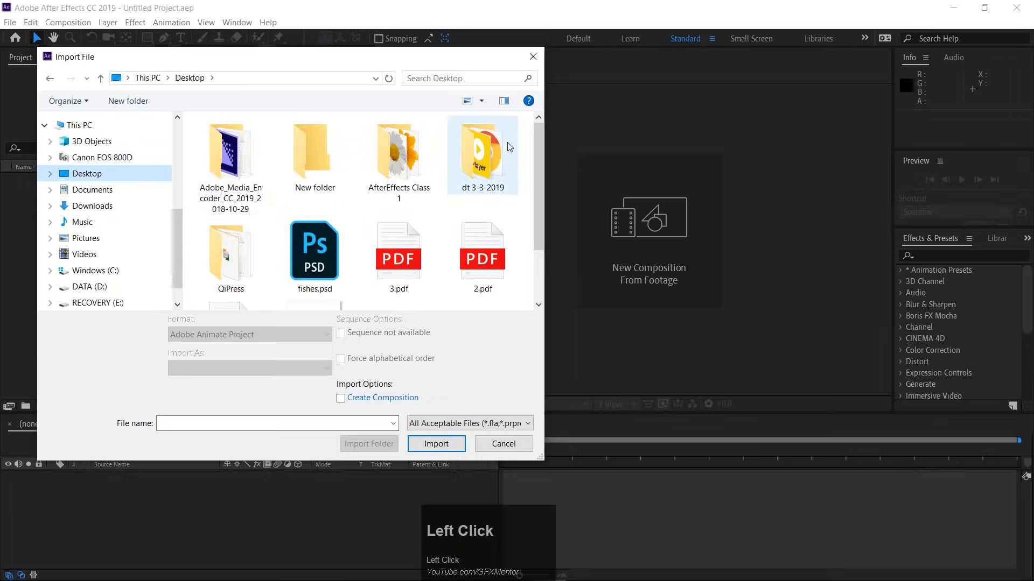
left_click_drag(541, 154, 541, 181)
left_click(318, 217)
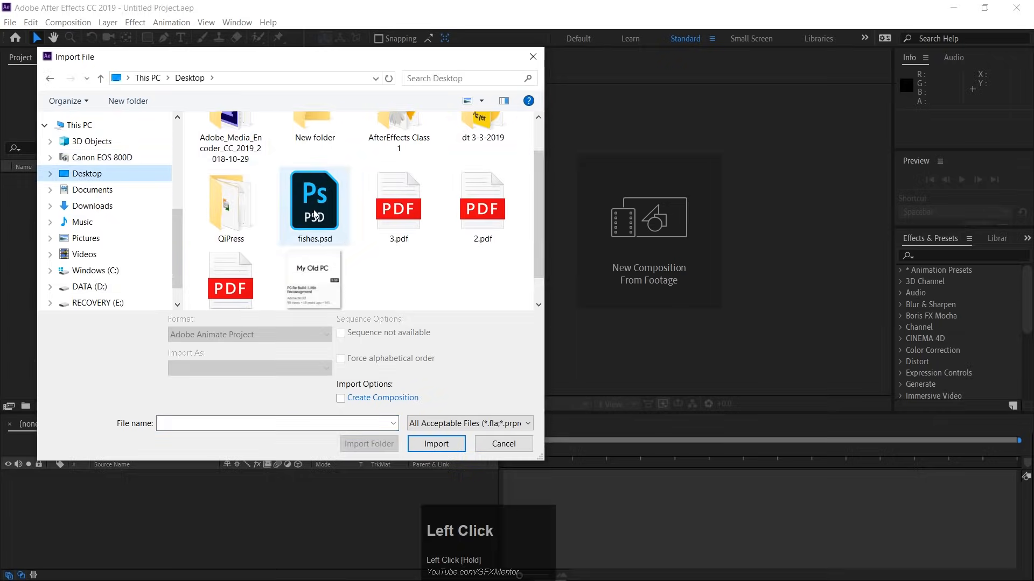
left_click(435, 443)
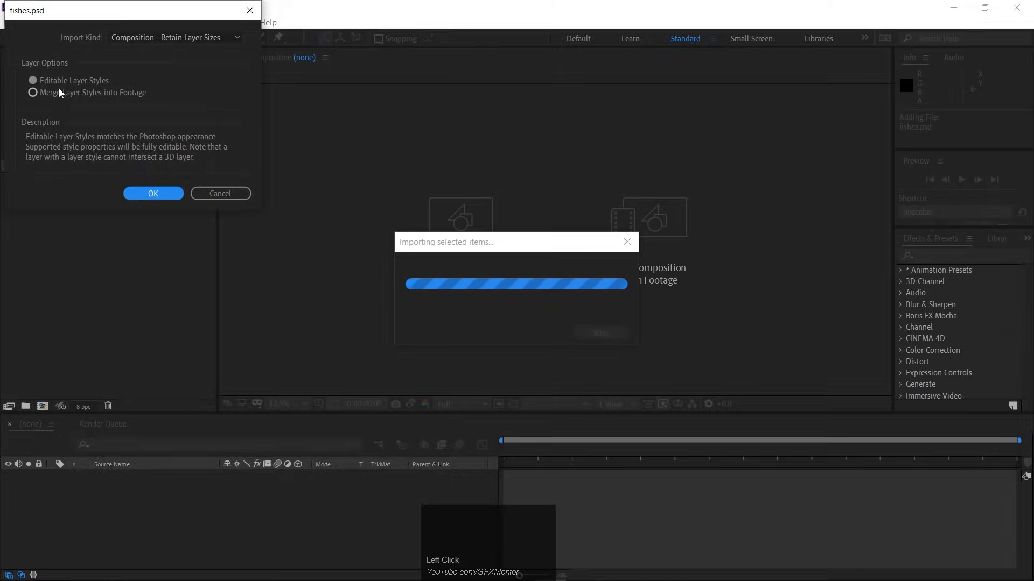
left_click(59, 93)
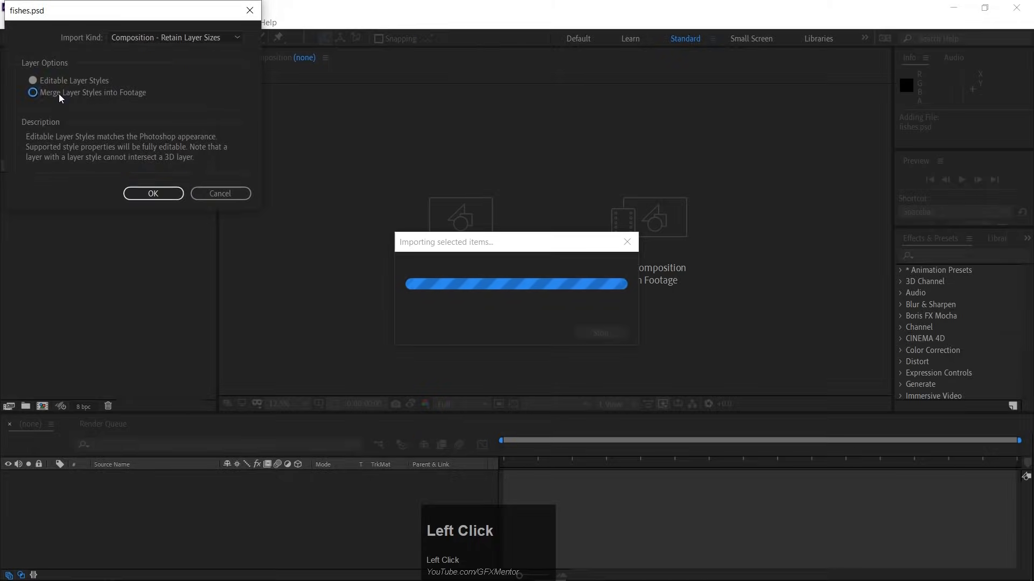
left_click(220, 193)
Step: Import fishes.psd from the Desktop as a Composition with Editable Layer Styles
double_click(82, 225)
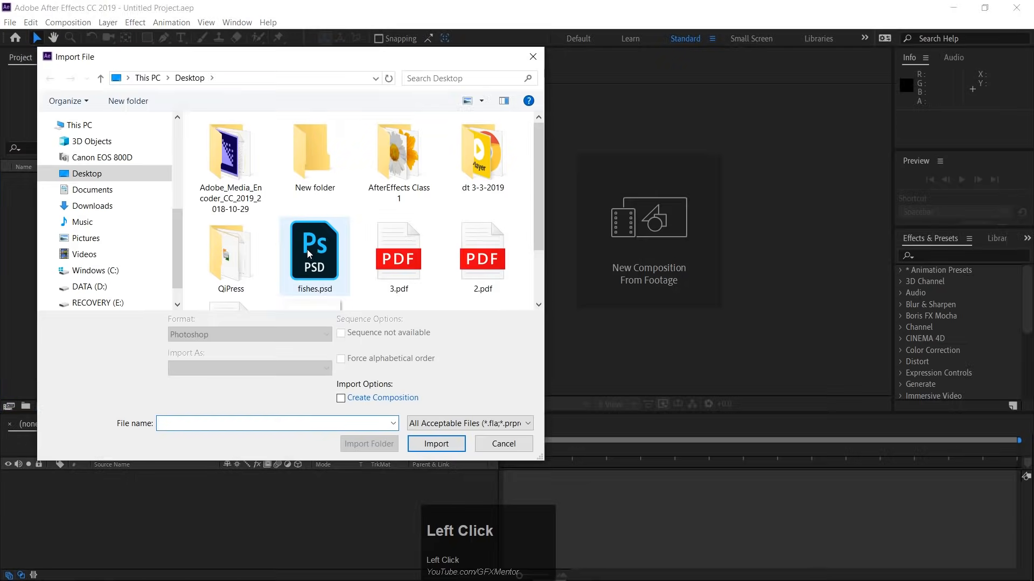
left_click(307, 250)
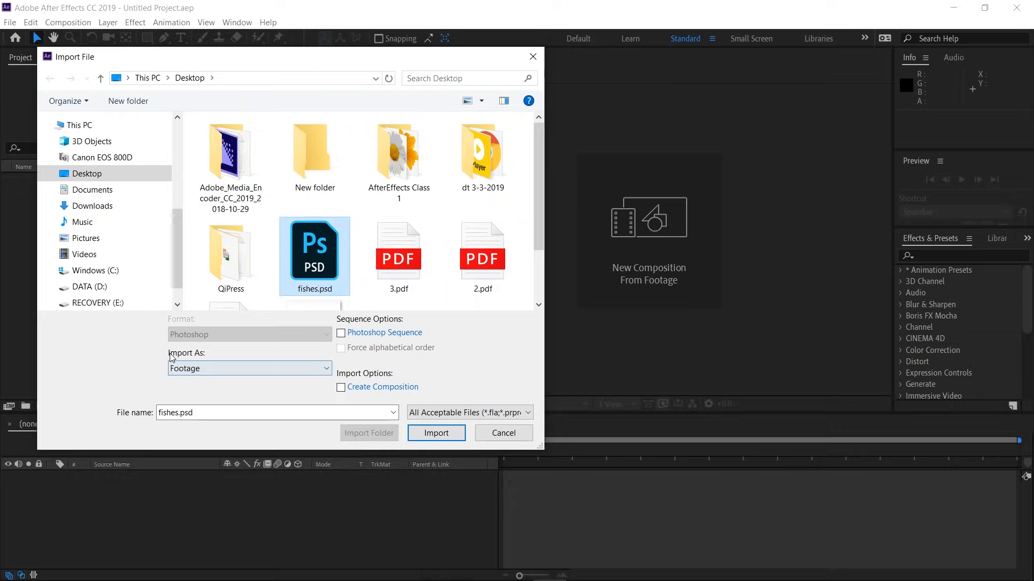
left_click(227, 368)
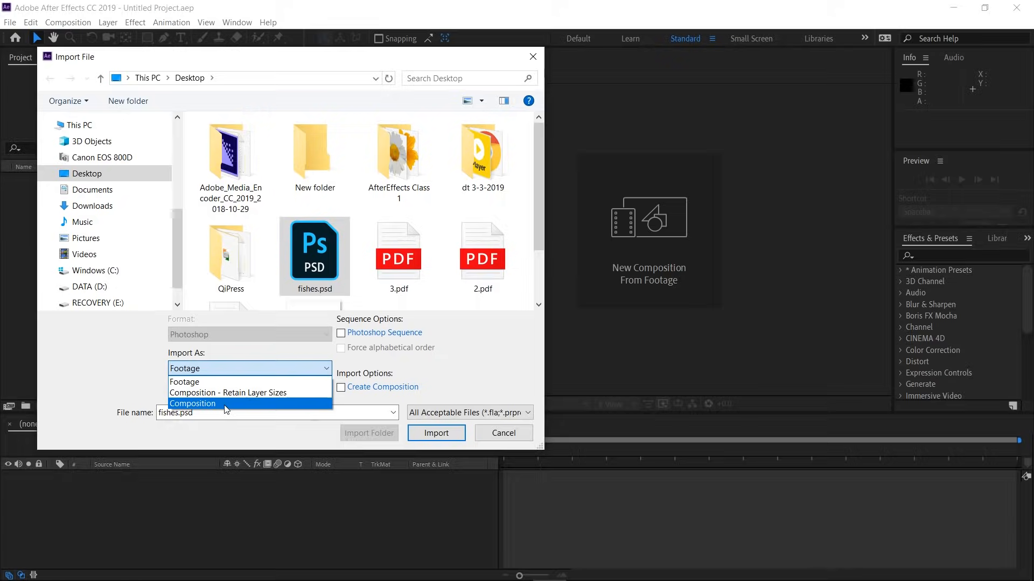
left_click(200, 383)
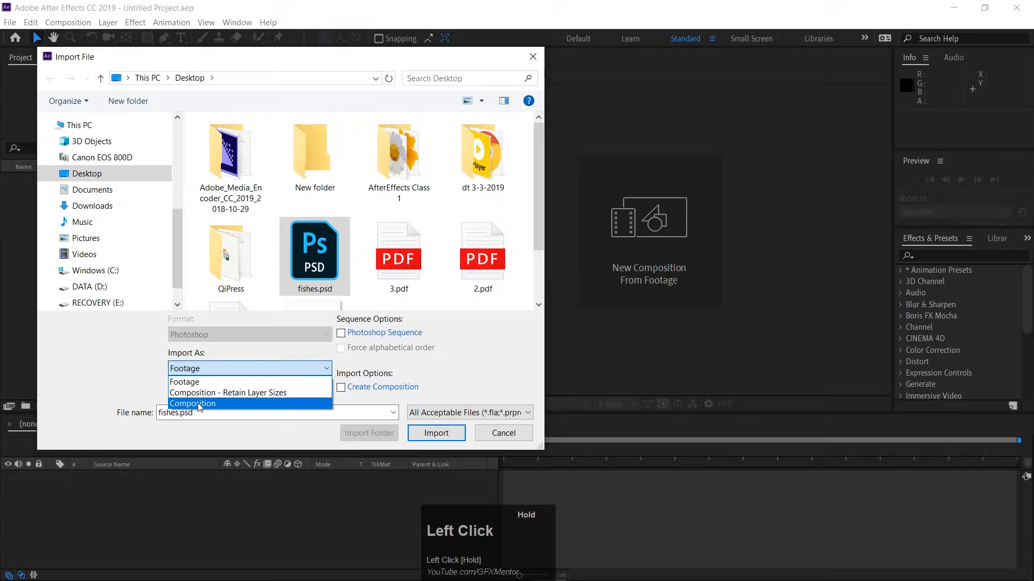
left_click(199, 404)
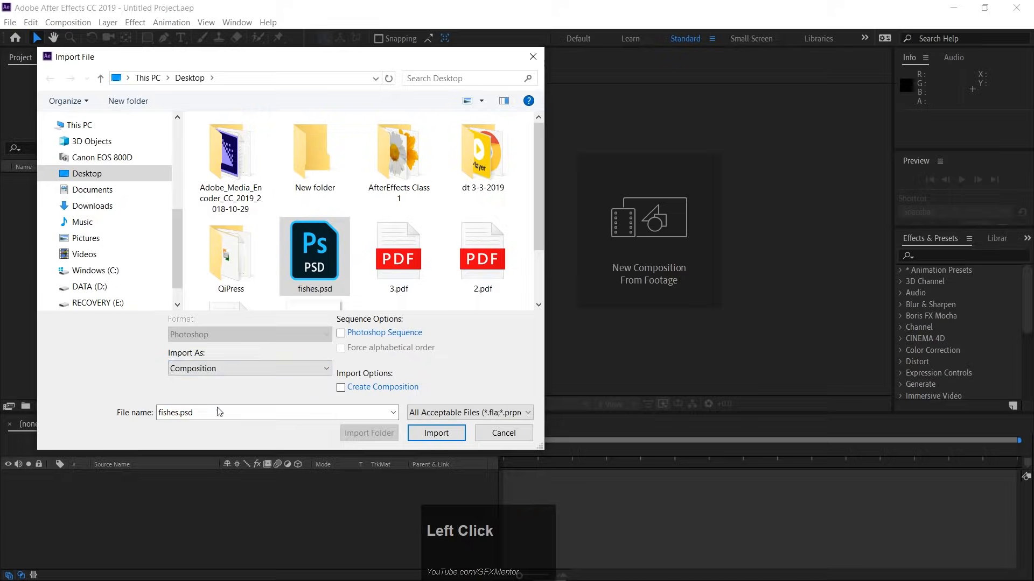
left_click(430, 431)
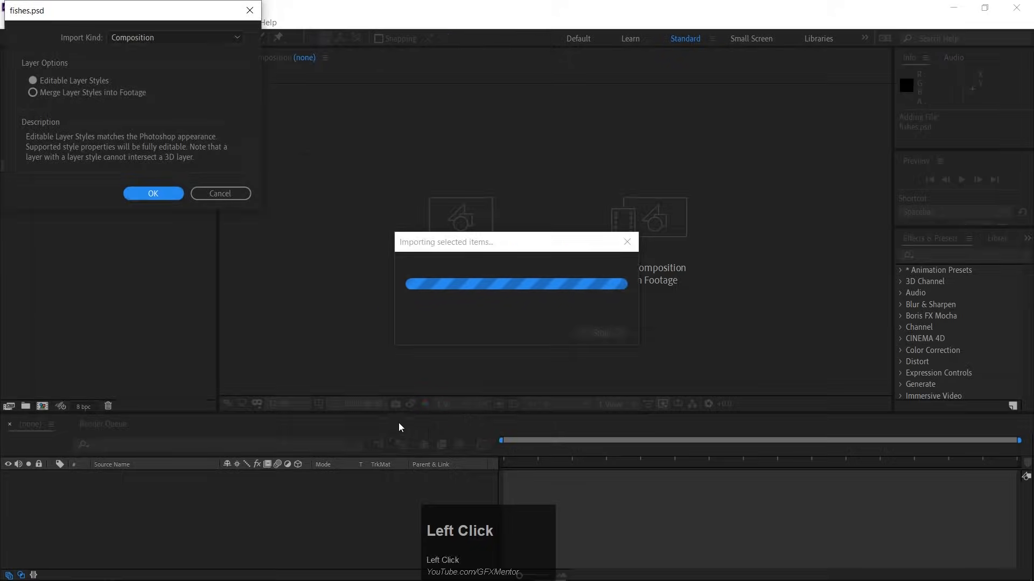
left_click(157, 192)
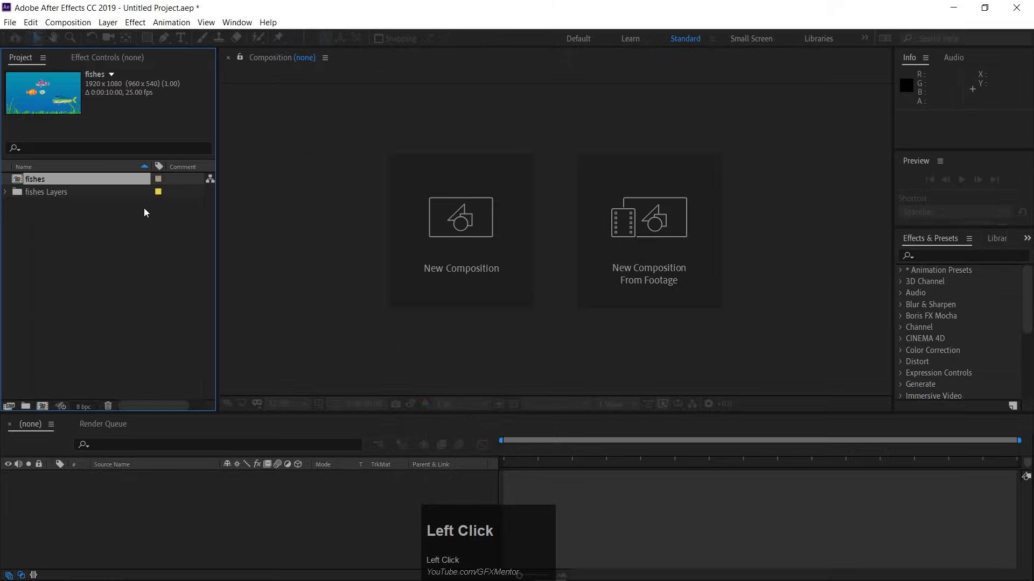
Step: Check the contents of the fishes Layers folder and open the fishes composition
left_click(5, 194)
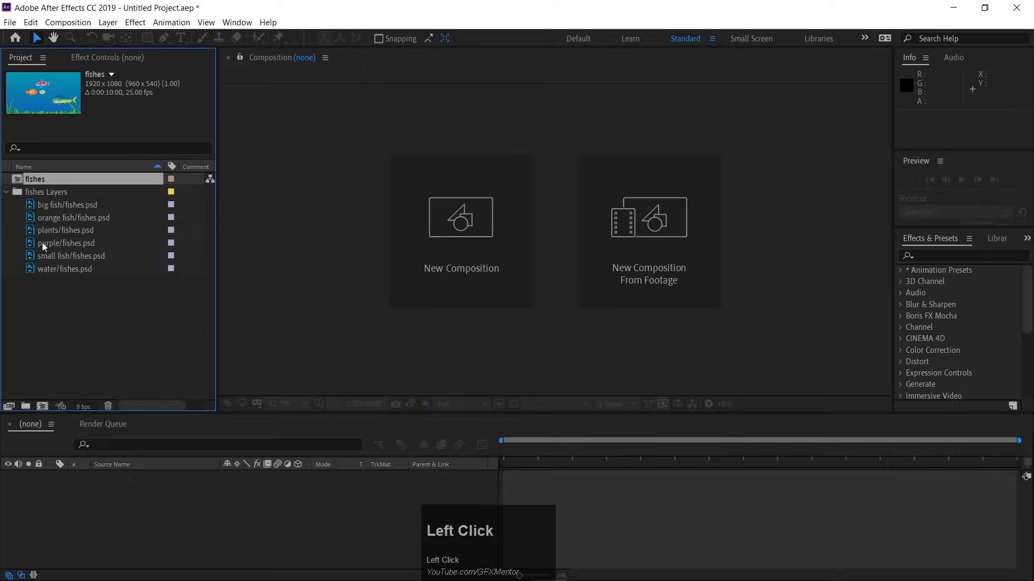
left_click(6, 193)
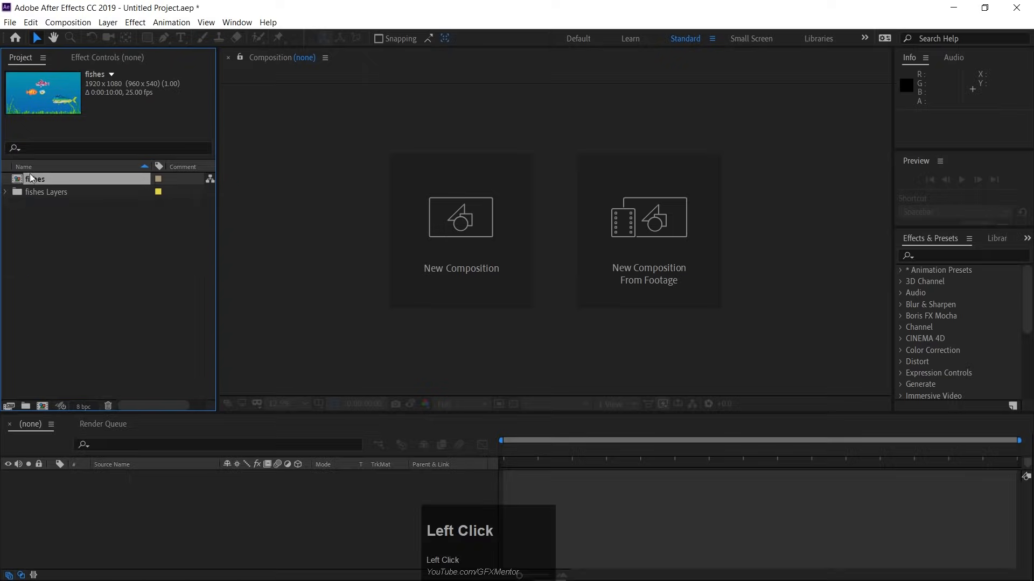
left_click(14, 186)
double_click(15, 186)
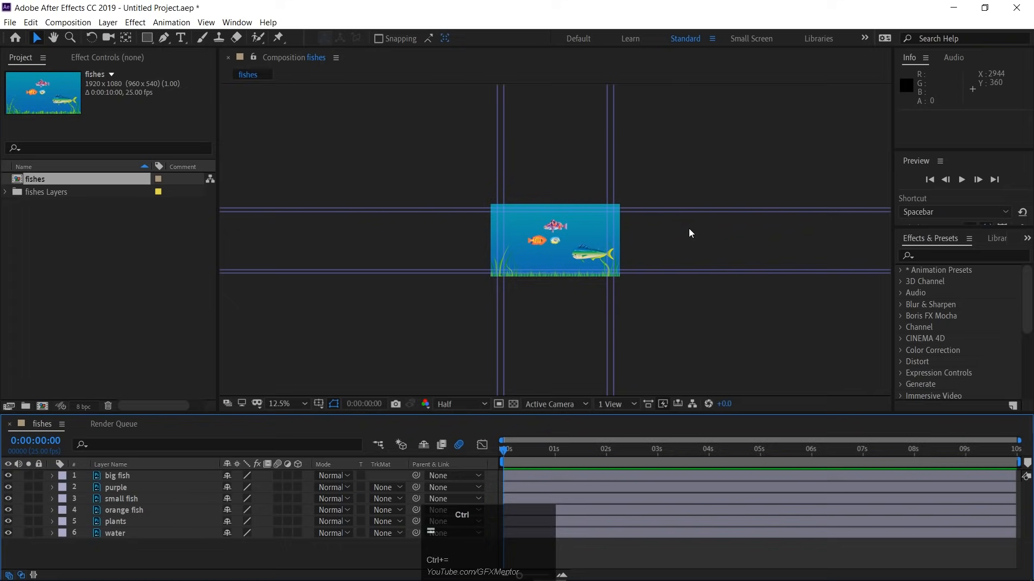
Step: Compare the fishes composition with and without guides, leaving the guides hidden
key("ctrl+equal")
key("ctrl+minus")
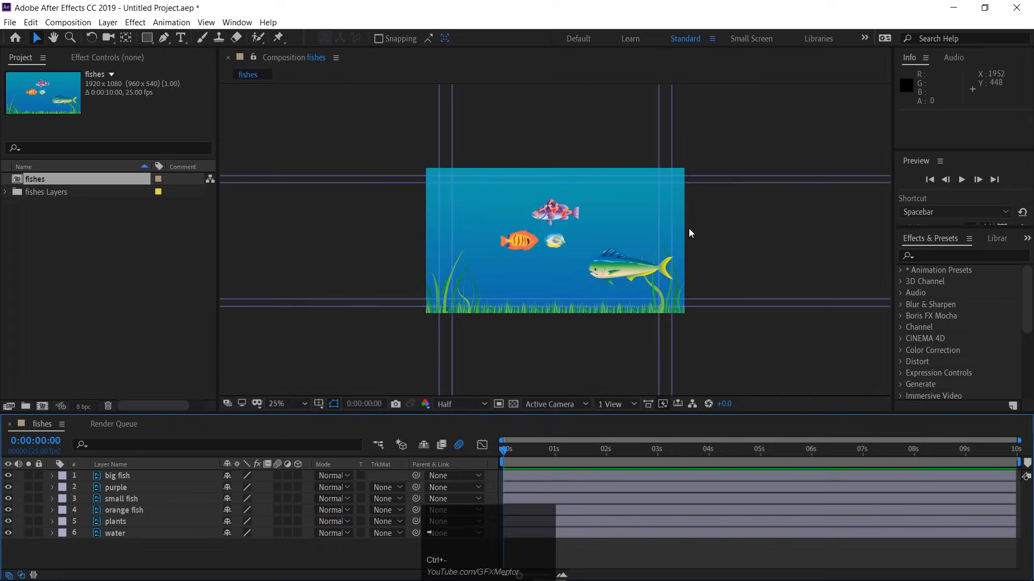
key("ctrl+semicolon")
key("ctrl+semicolon")
key("ctrl+semicolon")
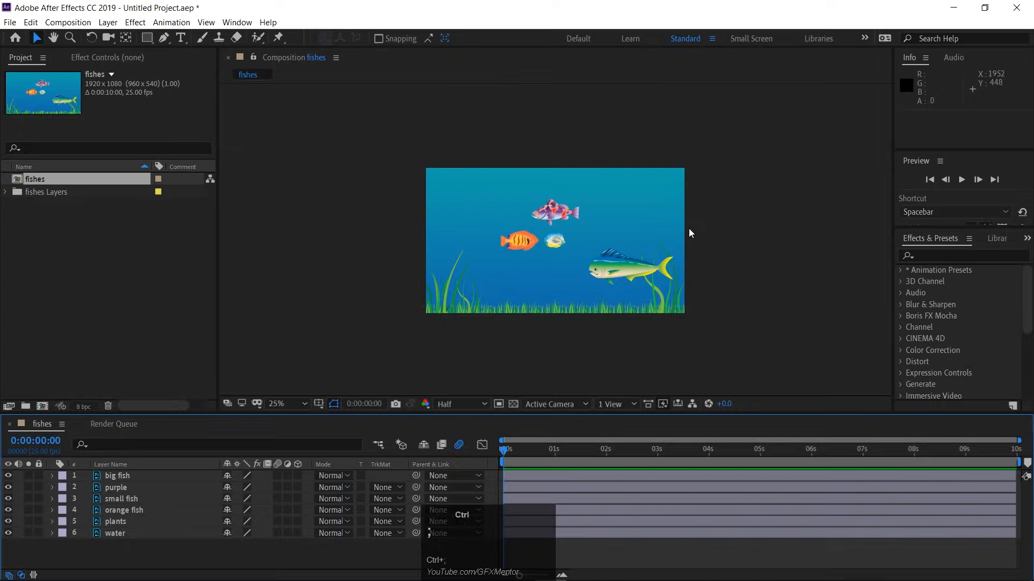
key("ctrl+semicolon")
key("ctrl+semicolon")
key("ctrl+semicolon")
key("ctrl+semicolon")
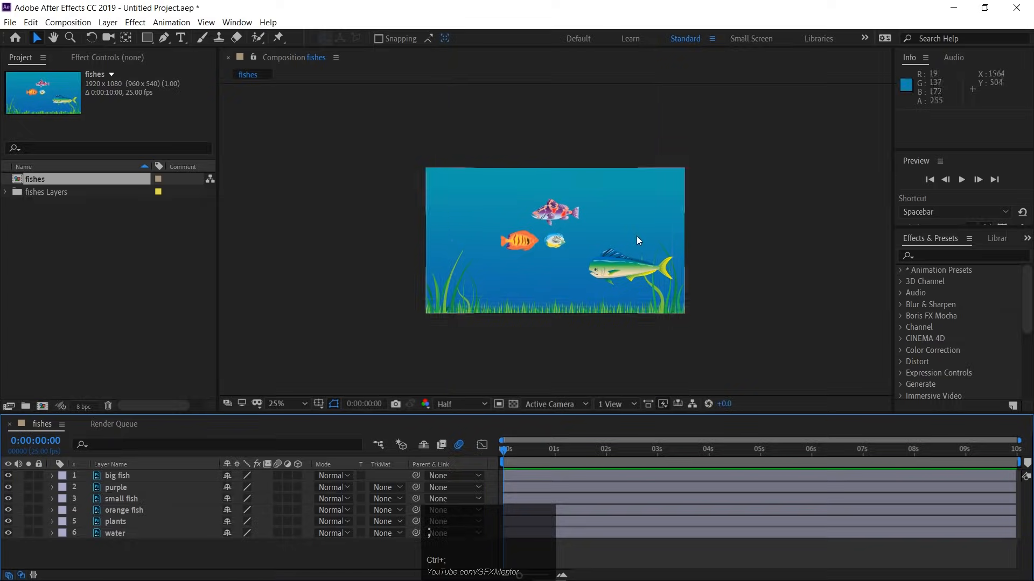
Step: Move the big fish layer around the composition to test its full-frame bounds, leaving it at about position 1024, 464
left_click(121, 477)
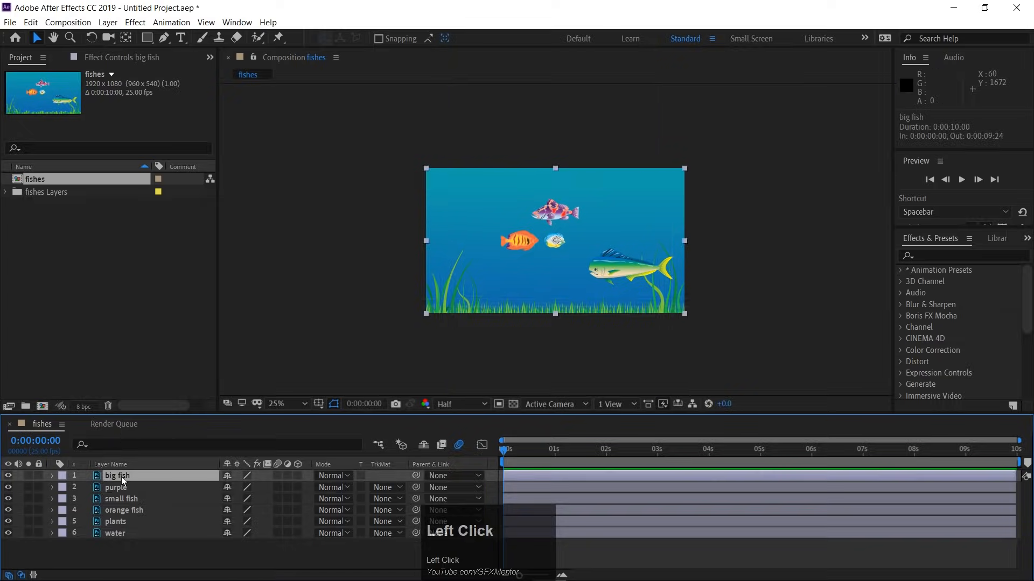
left_click_drag(507, 256, 304, 161)
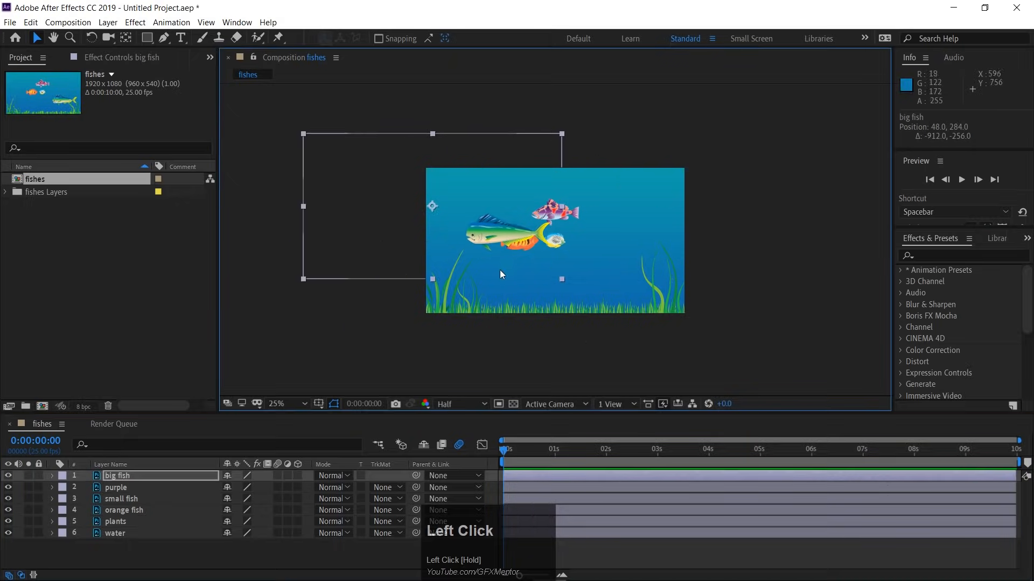
left_click_drag(390, 215, 433, 241)
left_click_drag(561, 260, 512, 264)
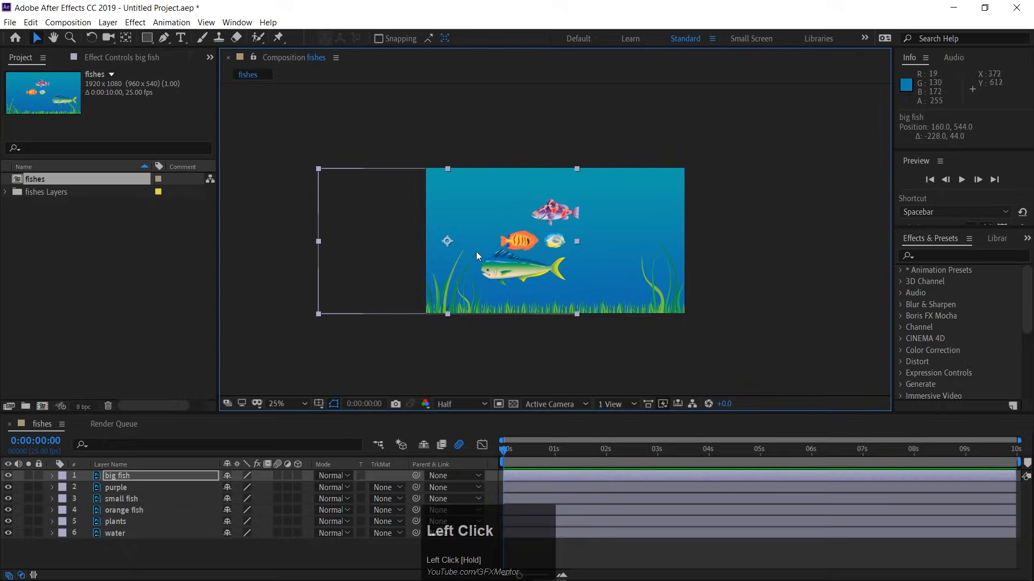
left_click_drag(522, 281, 630, 283)
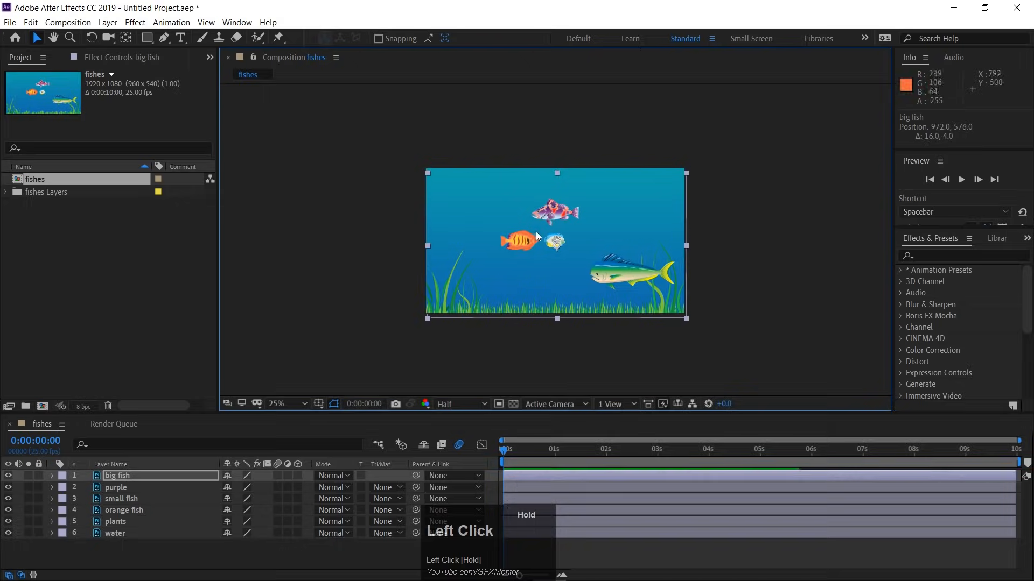
mouse_move(533, 237)
left_mouse_down()
mouse_move(500, 234)
mouse_move(533, 233)
mouse_move(514, 255)
mouse_move(466, 233)
mouse_move(516, 209)
mouse_move(508, 264)
mouse_move(516, 205)
mouse_move(541, 229)
left_mouse_up()
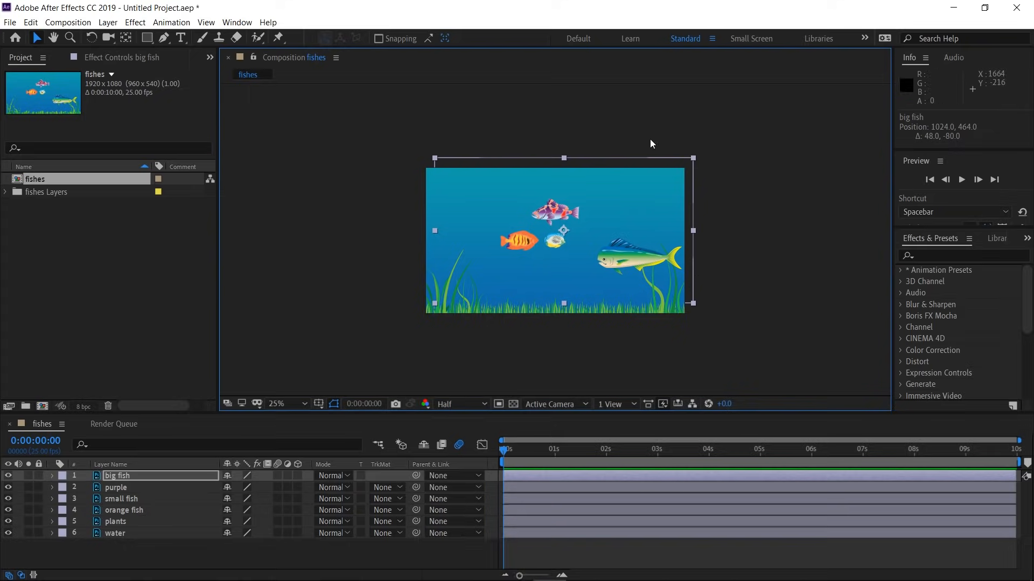
Step: Delete the fishes composition and the fishes Layers folder from the project
left_click_drag(78, 228, 22, 186)
key("Delete")
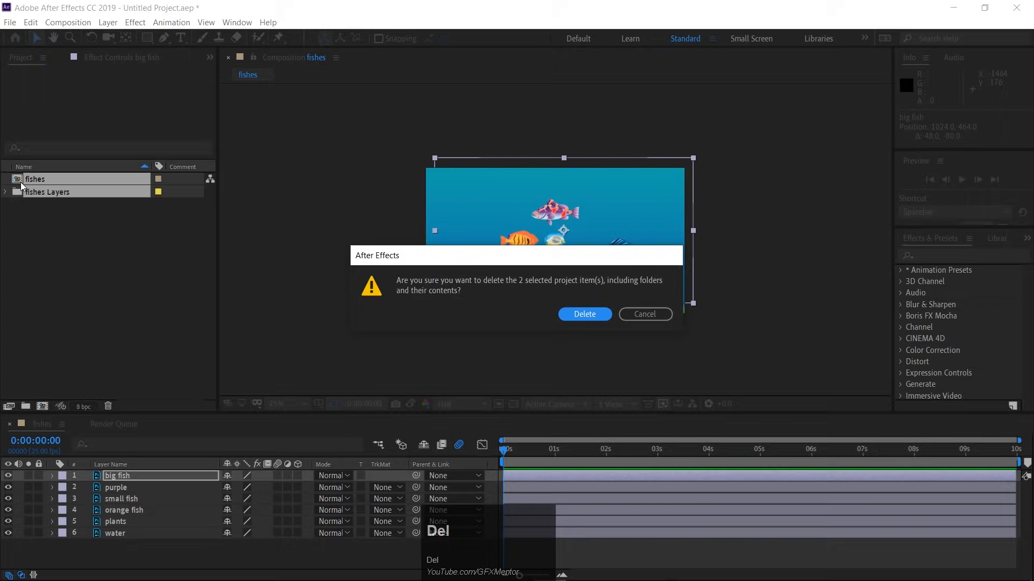
left_click(646, 314)
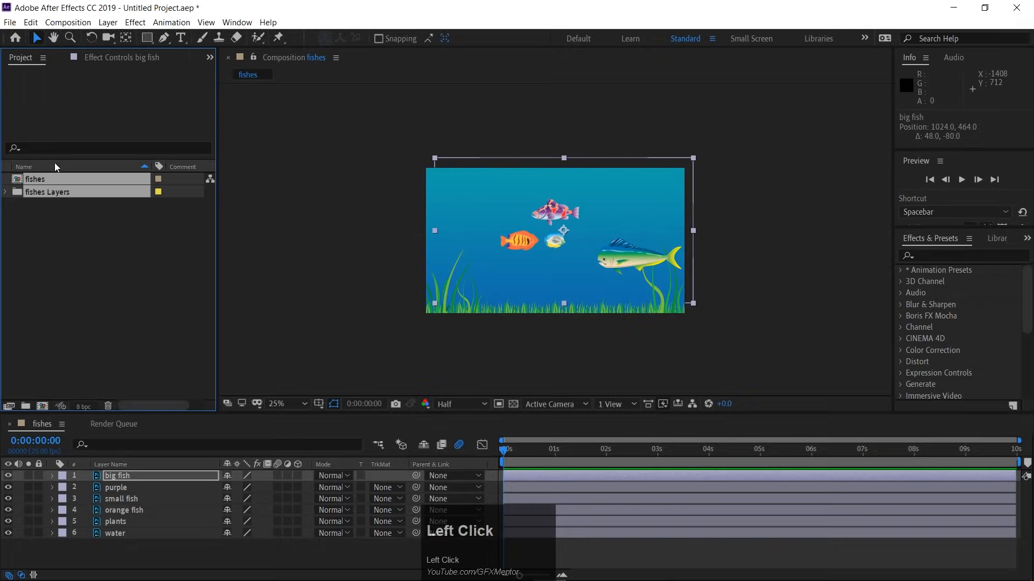
left_click_drag(64, 229, 16, 176)
key("Delete")
left_click(587, 314)
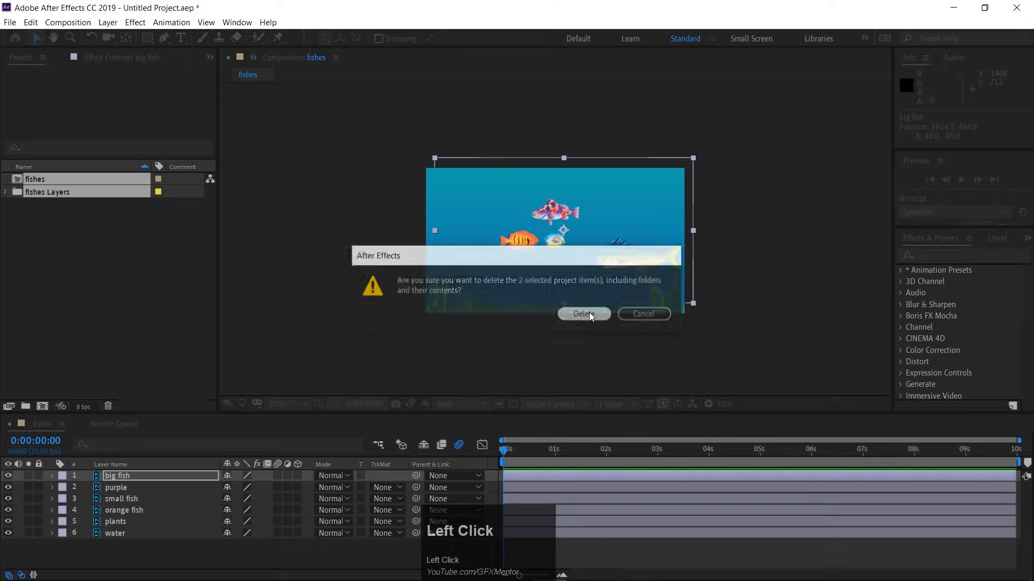
Step: Import fishes.psd from the Desktop as Composition - Retain Layer Sizes with Editable Layer Styles
double_click(68, 214)
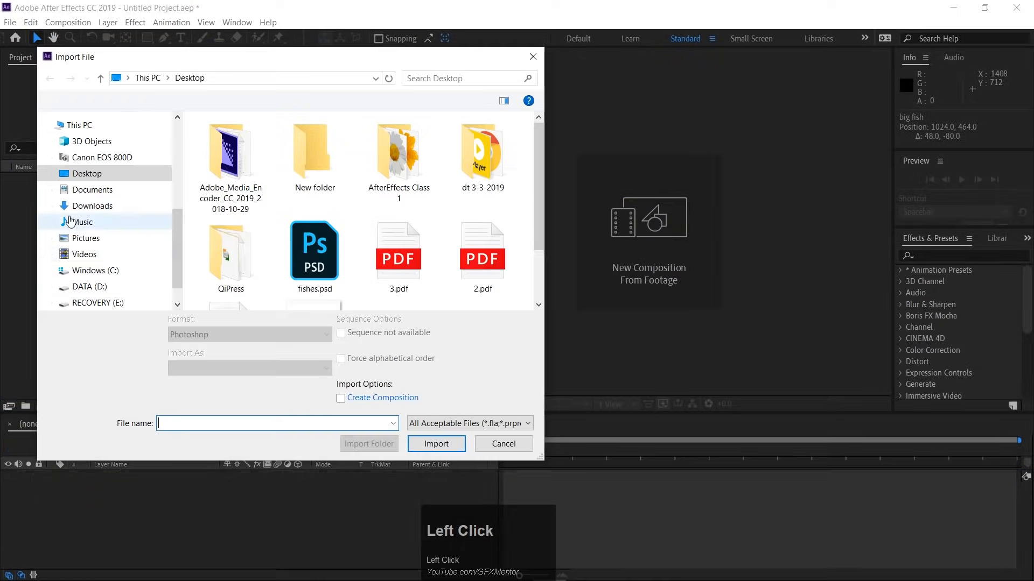
left_click(321, 251)
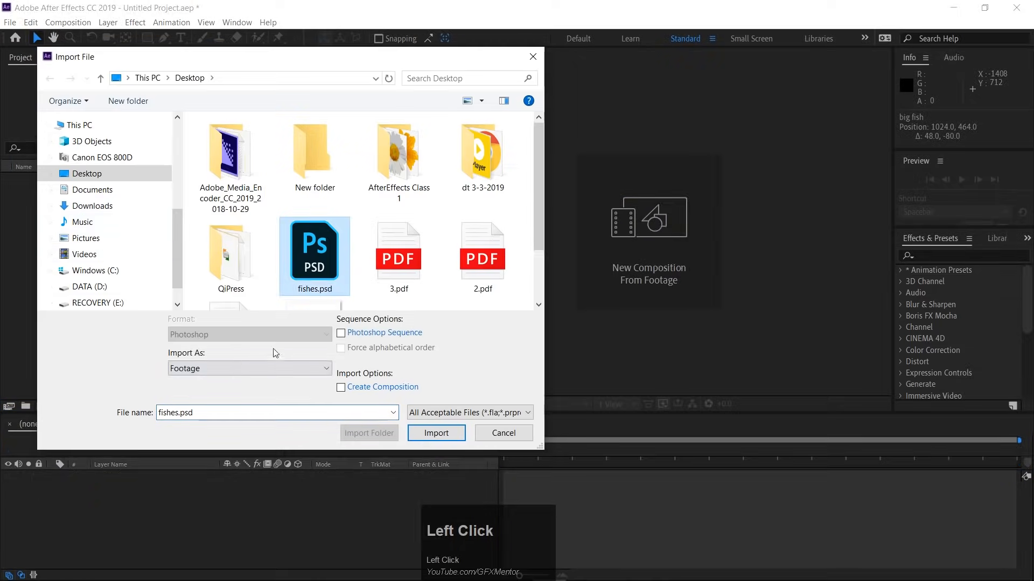
left_click(227, 369)
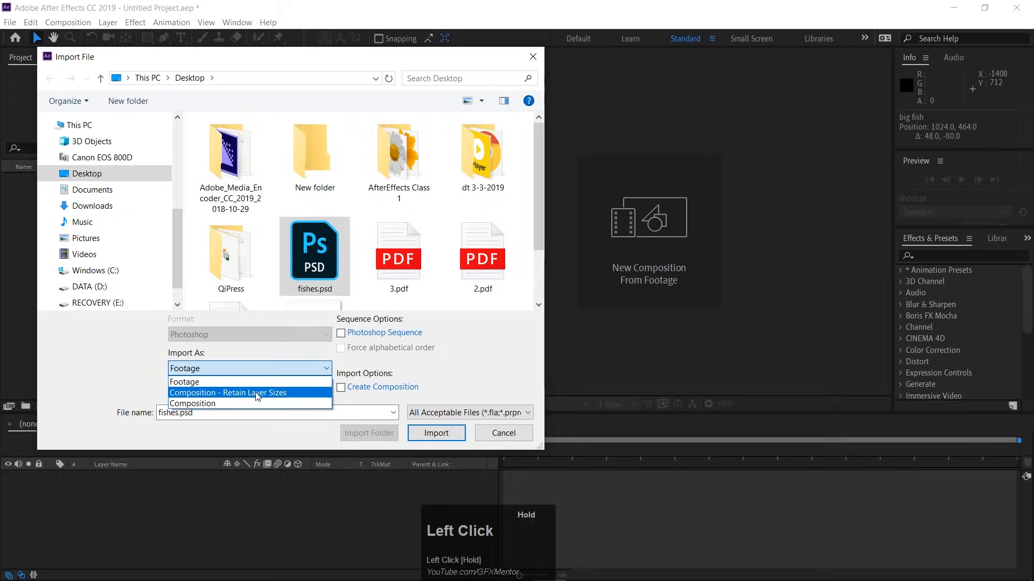
left_click(283, 396)
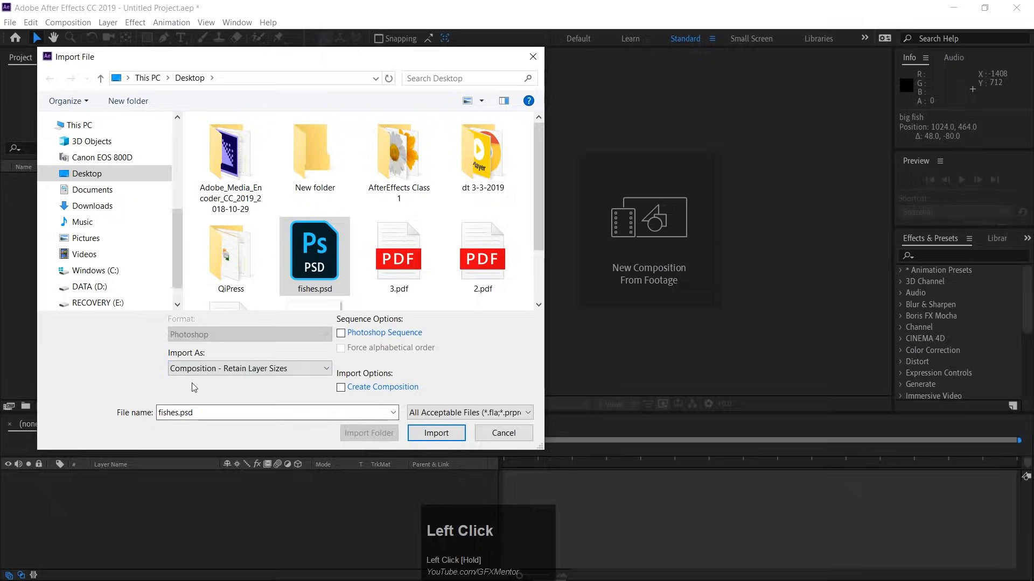
left_click(440, 437)
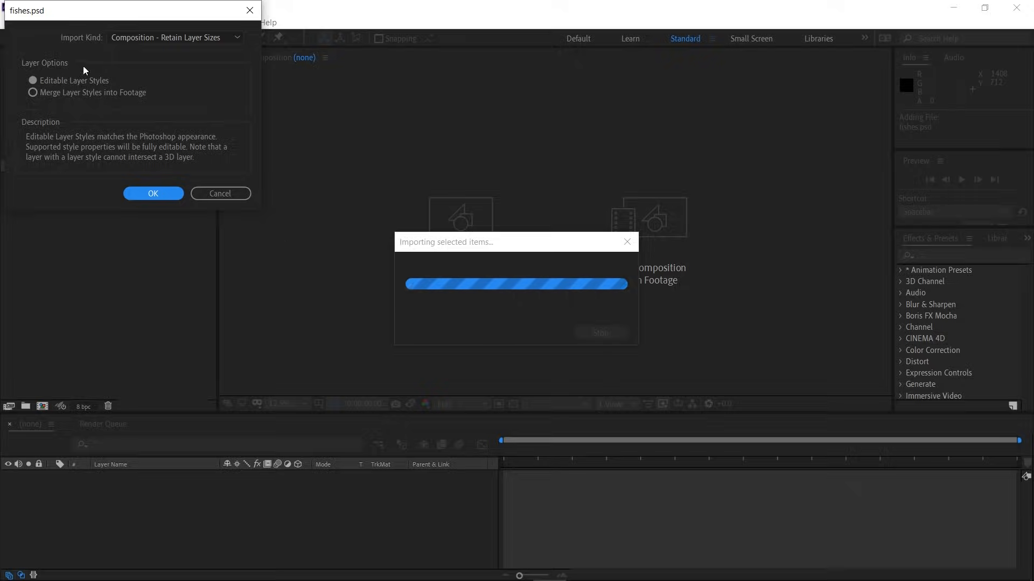
left_click(141, 197)
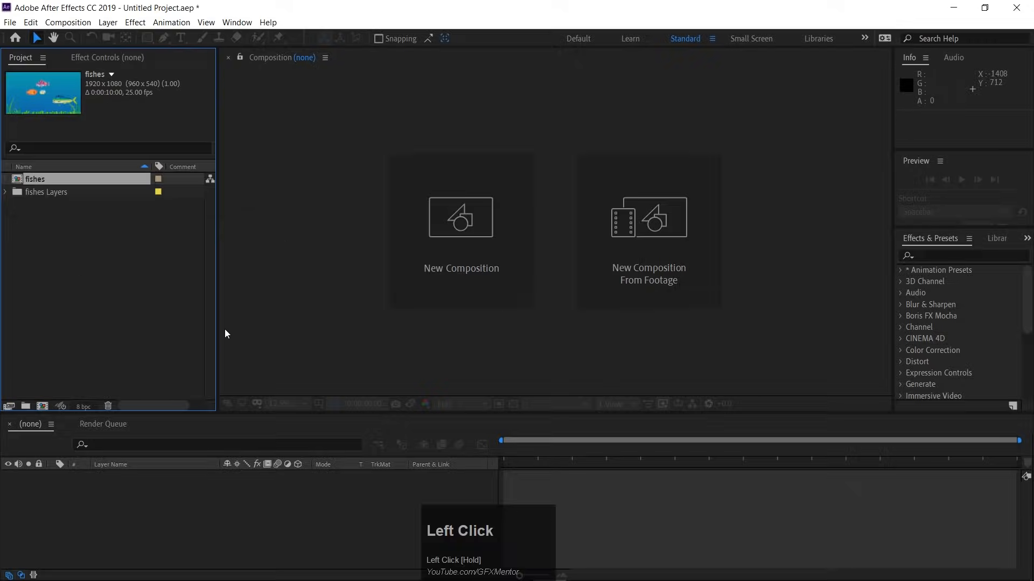
Step: Check the layer files inside the newly imported fishes Layers folder and open the fishes composition in the timeline
left_click(6, 193)
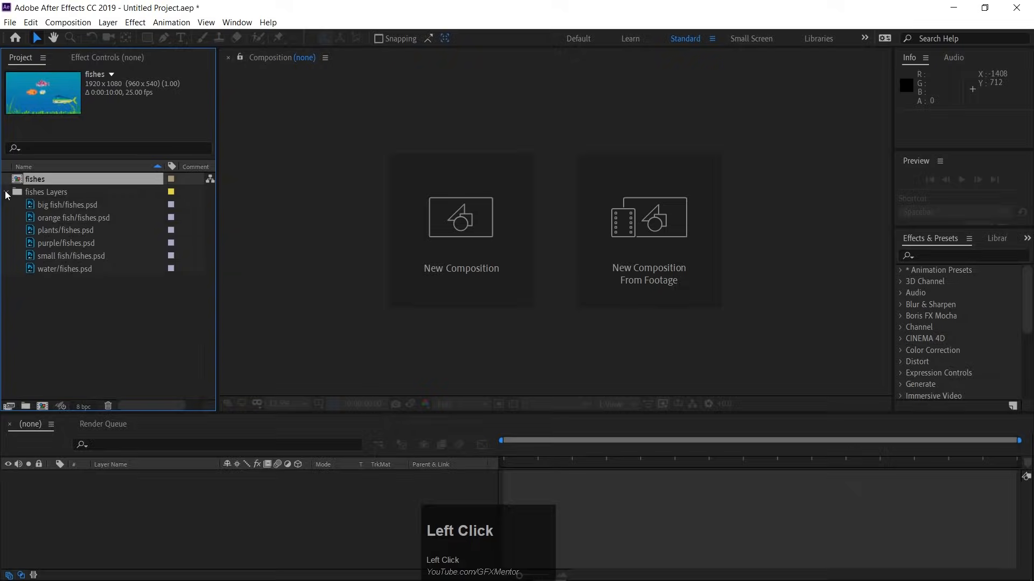
left_click(6, 193)
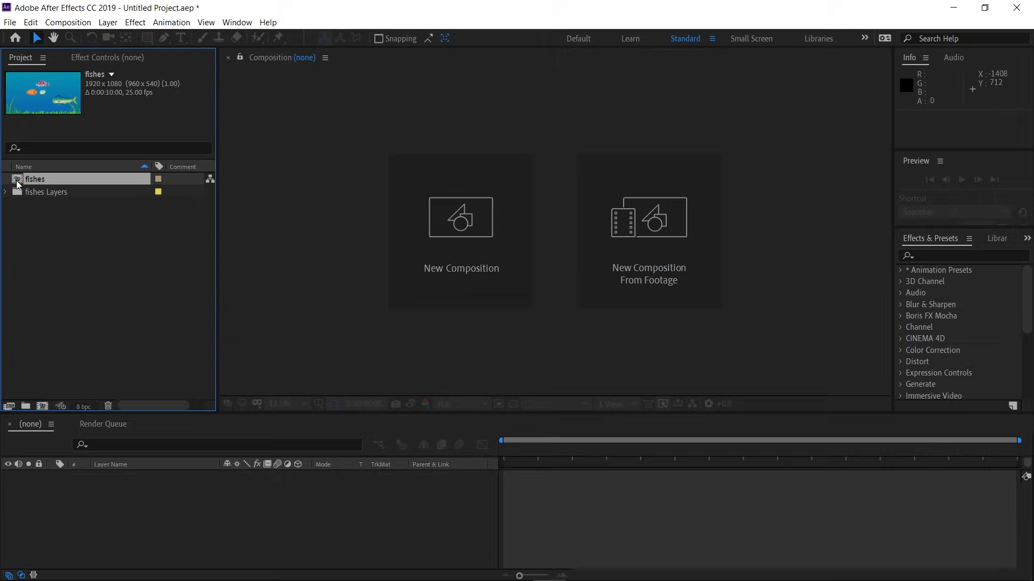
double_click(17, 183)
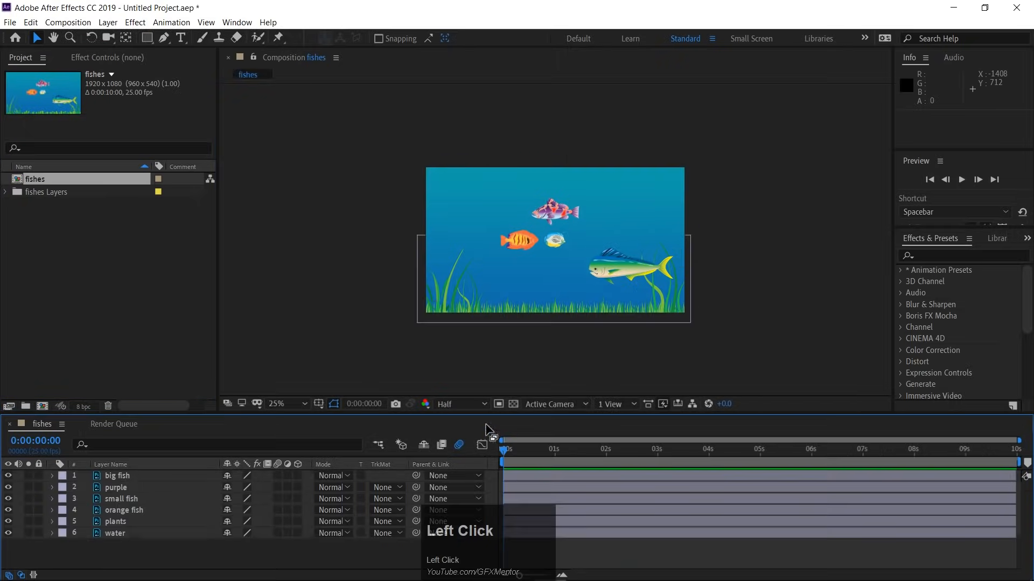
Step: Give the timeline more room and check the fishes composition's preset, dimensions, frame rate and duration without changing them
left_click_drag(467, 414, 466, 370)
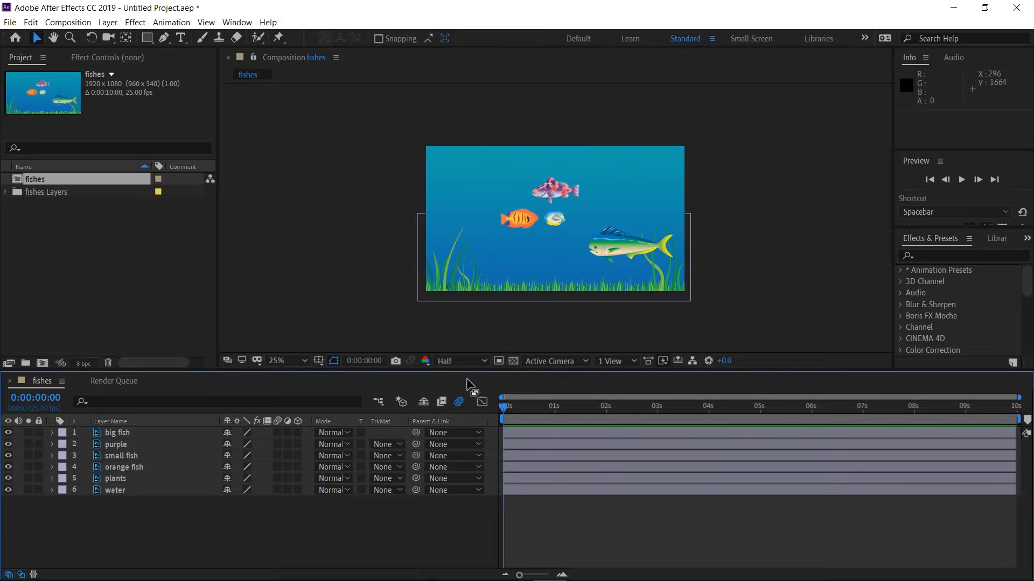
left_click(82, 21)
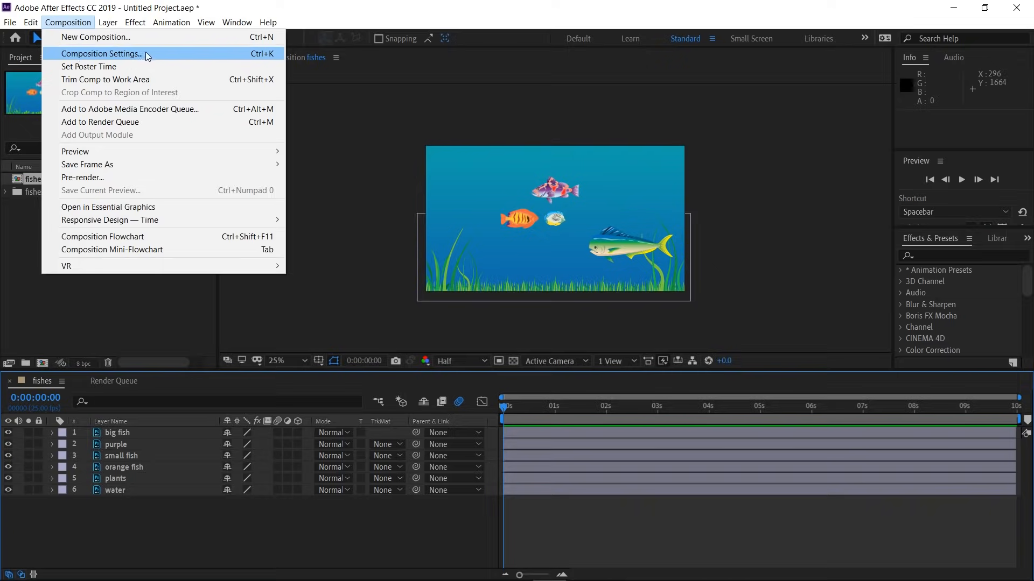
left_click(236, 54)
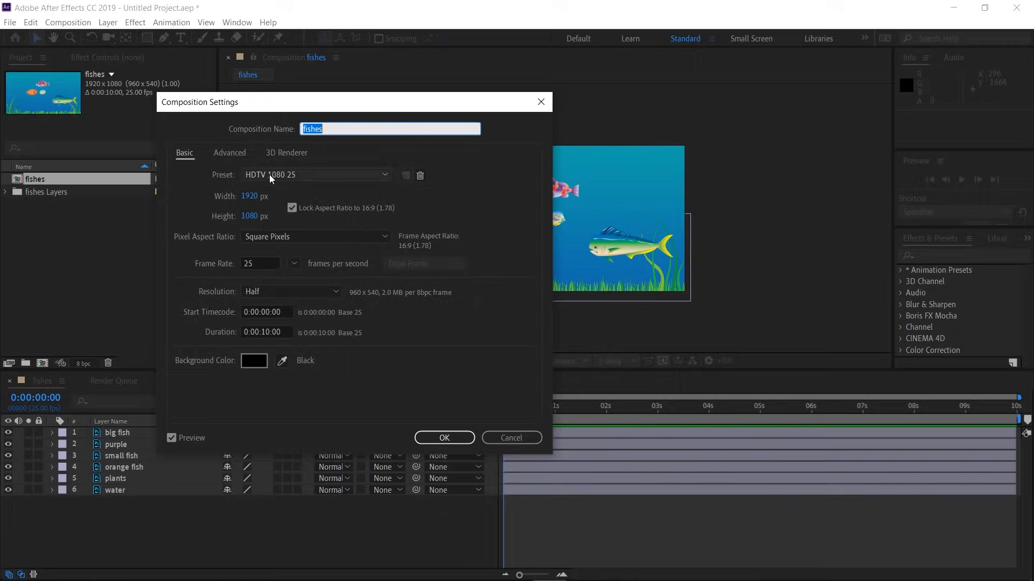
left_click(264, 261)
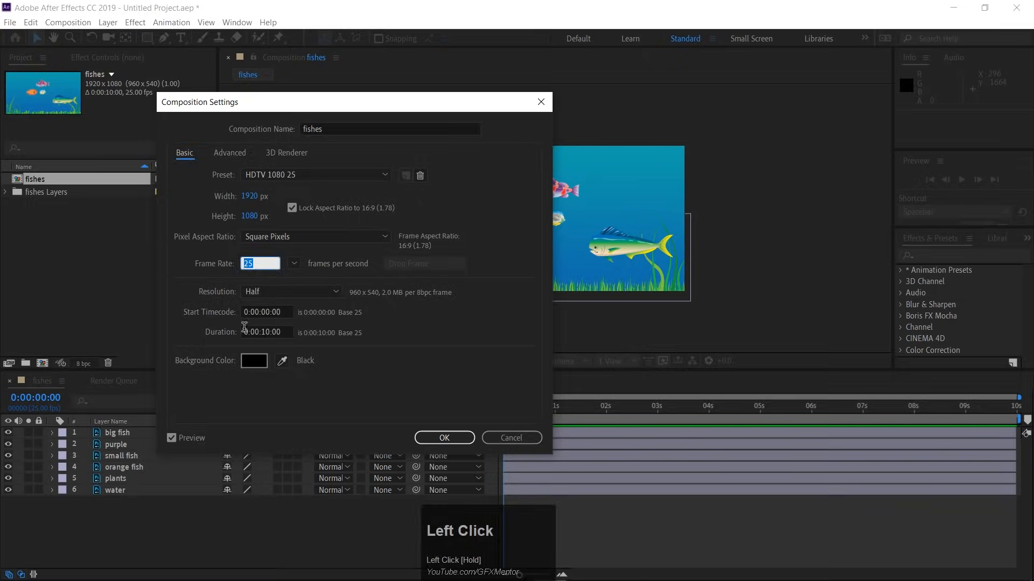
left_click(506, 437)
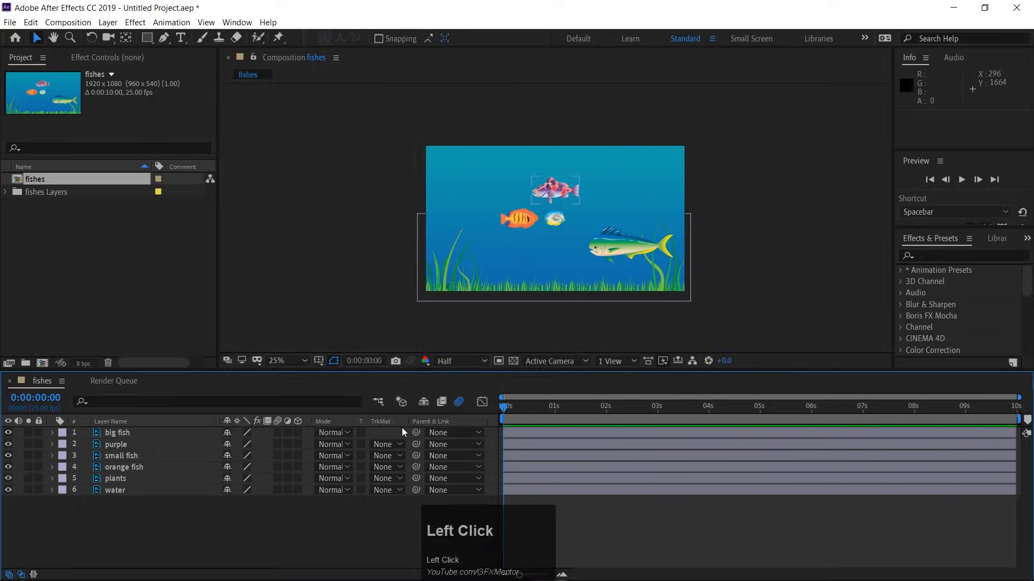
Step: Lock the water layer, then put the plants layer above all the fish layers and lock it too
left_click(111, 490)
left_click(39, 490)
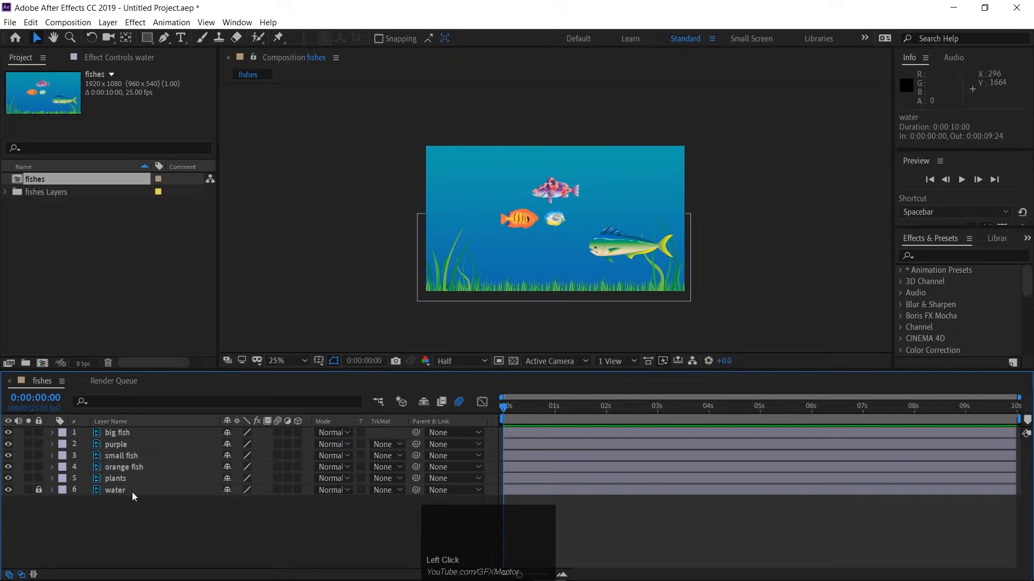
left_click(124, 478)
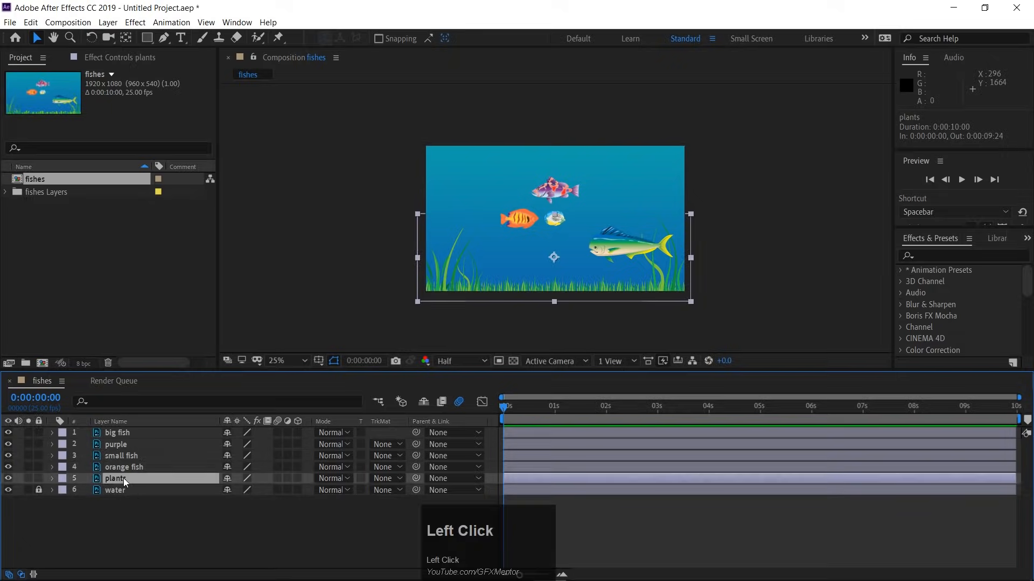
left_click_drag(116, 481, 122, 431)
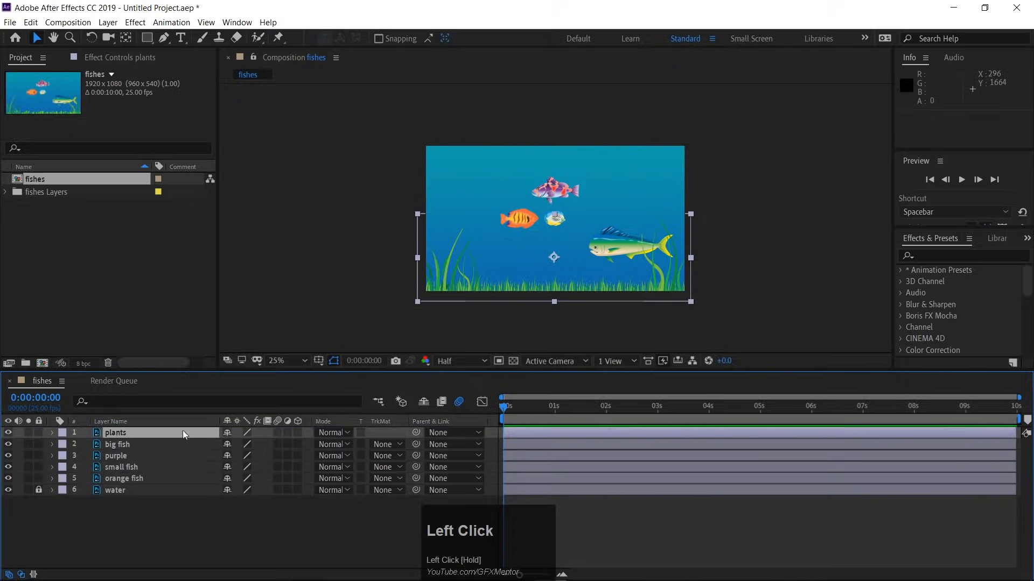
left_click(39, 432)
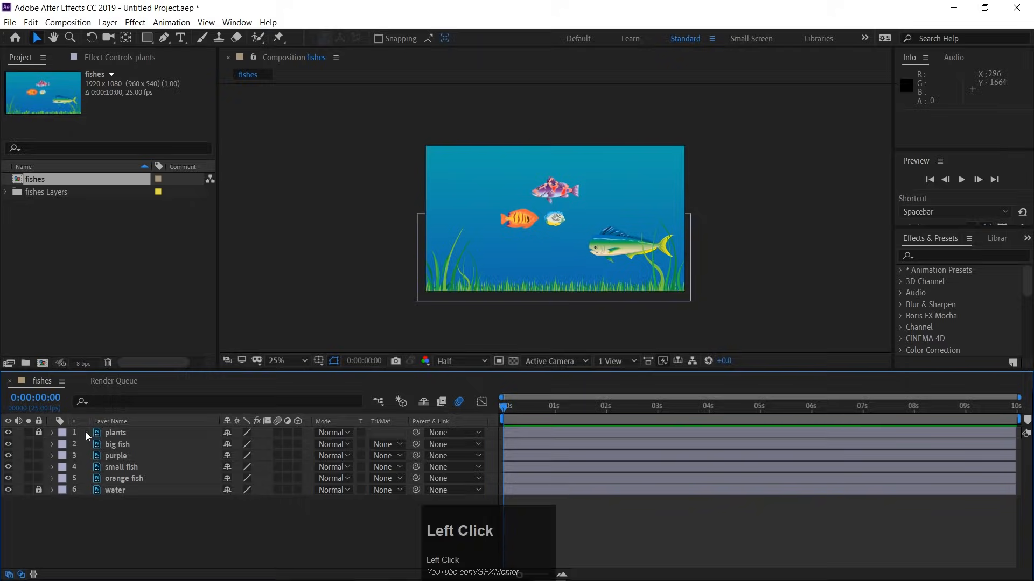
Step: Check that each fish is selectable in the composition view and move the small fish to about position 870, 552.5
left_click(618, 245)
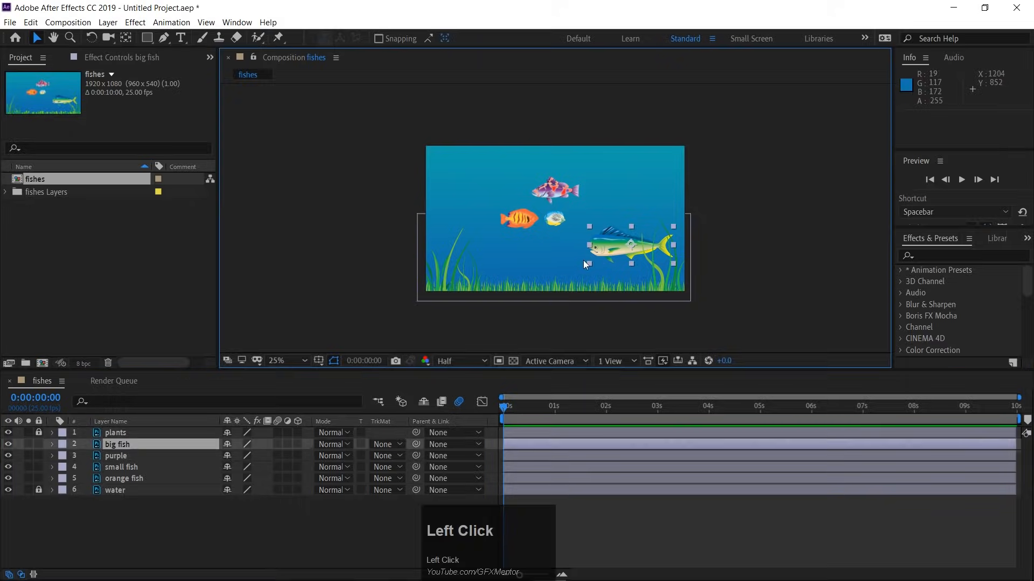
left_click(545, 222)
left_click(526, 218)
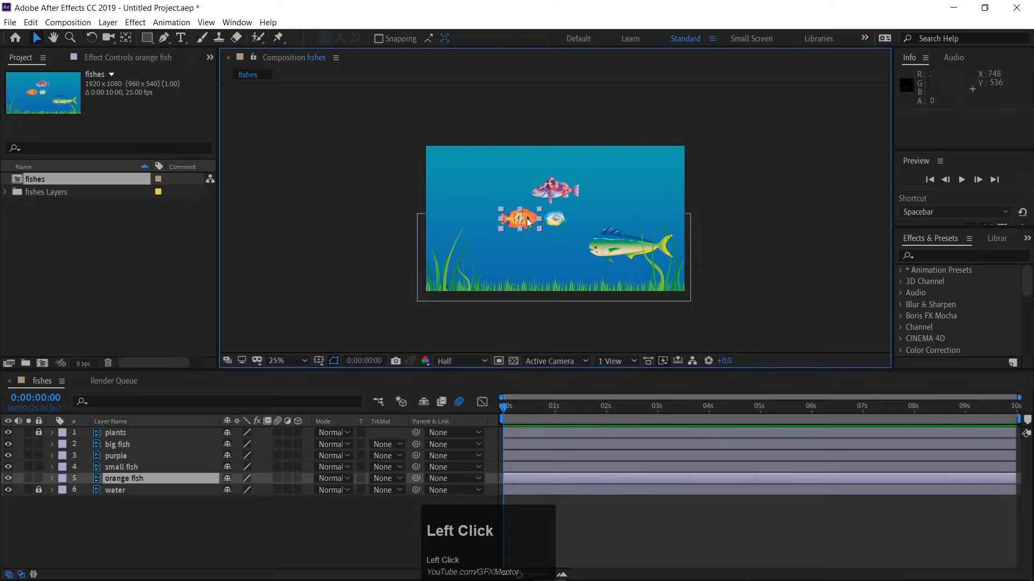
scroll(524, 218, "up", 6)
left_click_drag(480, 255, 378, 228)
left_click_drag(774, 227, 678, 241)
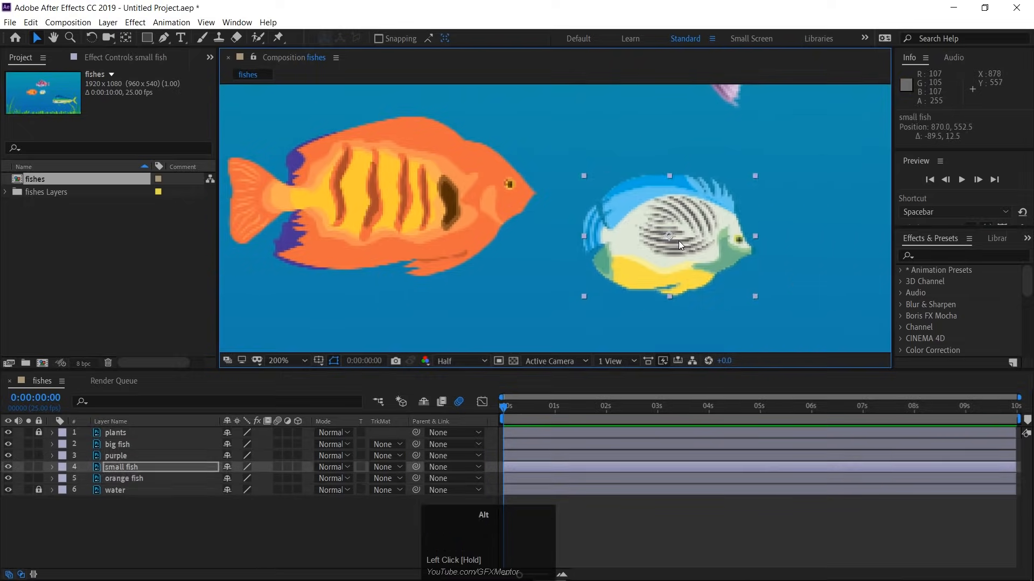
Step: Reposition the purple fish and the big fish slightly, and move the small fish to about position 854, 606.5
scroll(678, 241, "down", 4)
key("space")
left_click_drag(825, 301, 569, 240)
left_click_drag(488, 141, 506, 144)
left_click_drag(586, 237, 643, 269)
left_click_drag(464, 196, 459, 211)
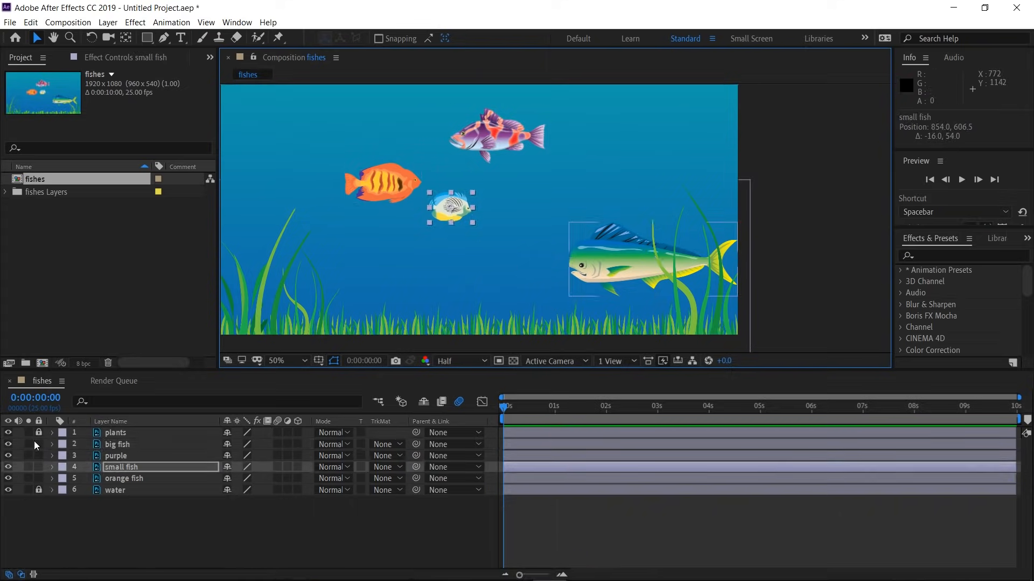
Step: Place the big fish outside the frame's right edge at about 2292, 877.5 and start keyframing its Position at 0 seconds
left_click(104, 445)
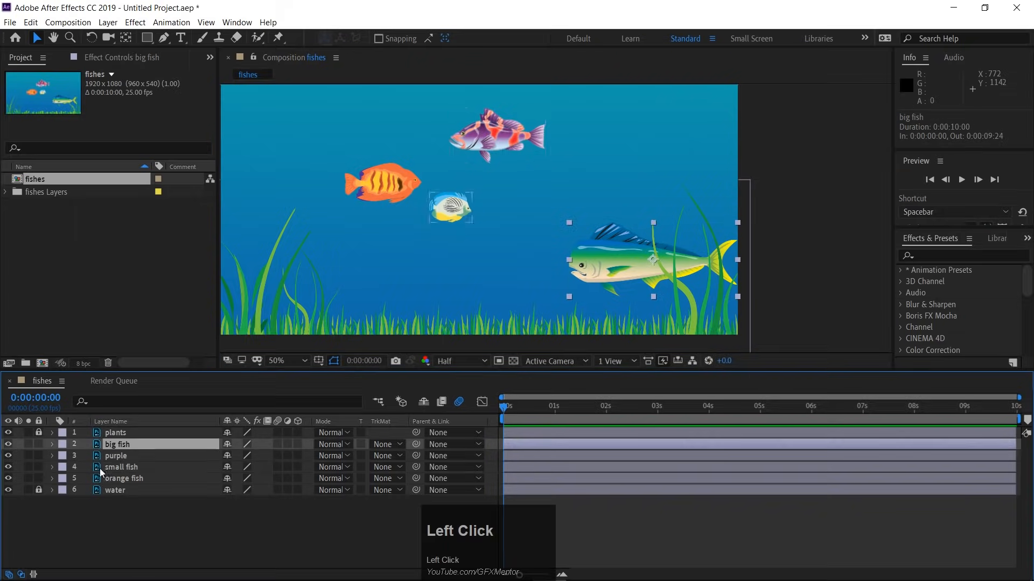
key("p")
left_click_drag(610, 268, 795, 288)
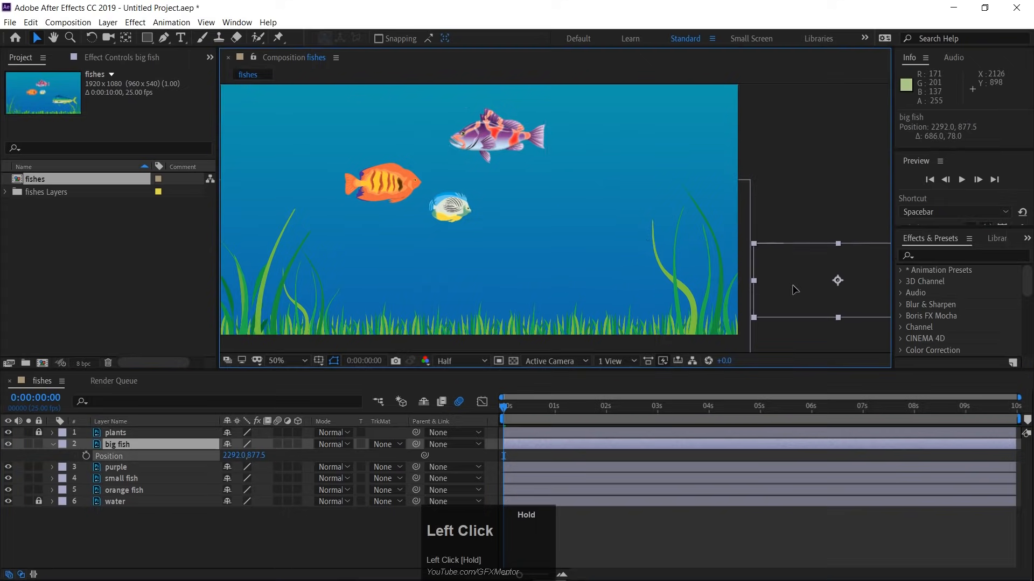
left_click(85, 456)
Step: Add an end keyframe at about 10 seconds with the big fish beyond the frame's left edge, and preview the swim
left_click_drag(527, 406, 1027, 420)
left_click_drag(800, 295, 165, 291)
left_click_drag(532, 419, 482, 399)
key("space")
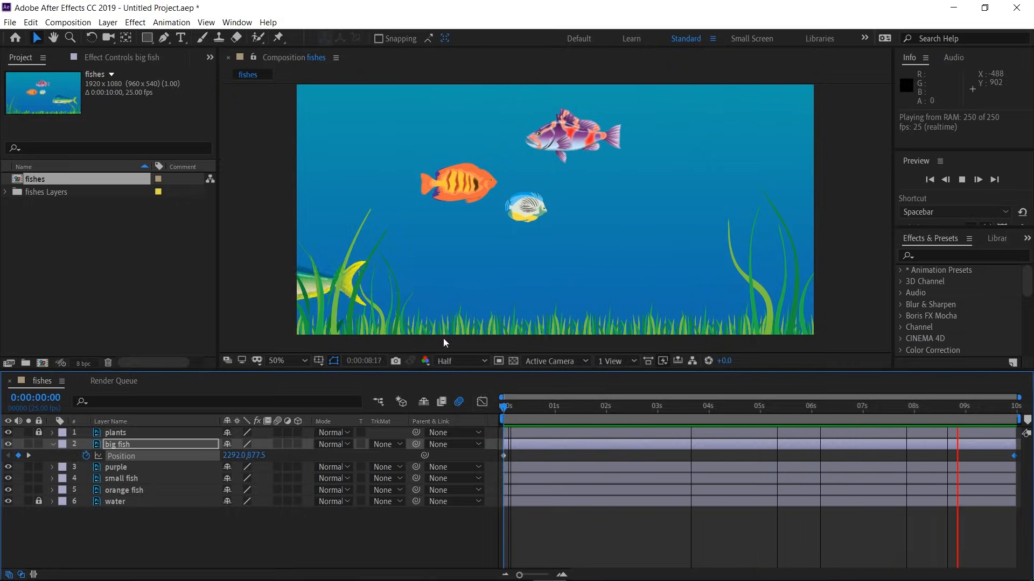
left_click_drag(555, 404, 460, 419)
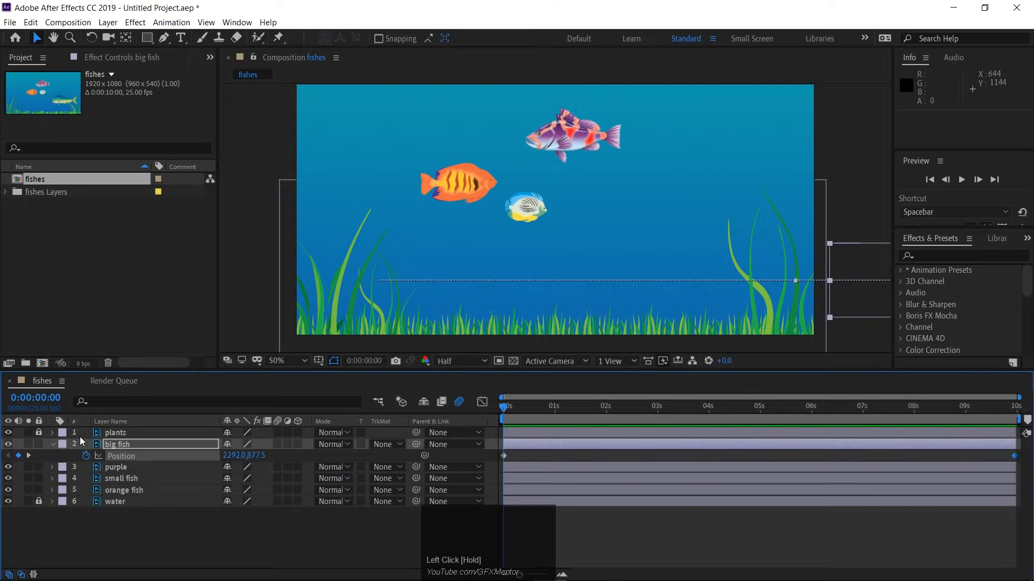
left_click(52, 444)
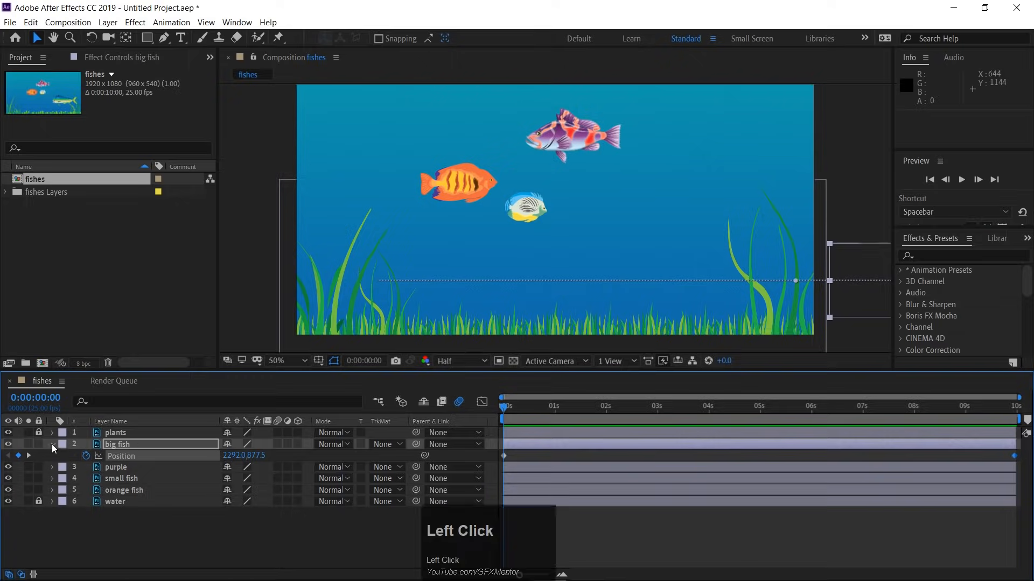
Step: Place the purple fish outside the frame's right edge at about 2145.5, 375.5 and set its first Position keyframe at 0 seconds
left_click(569, 141)
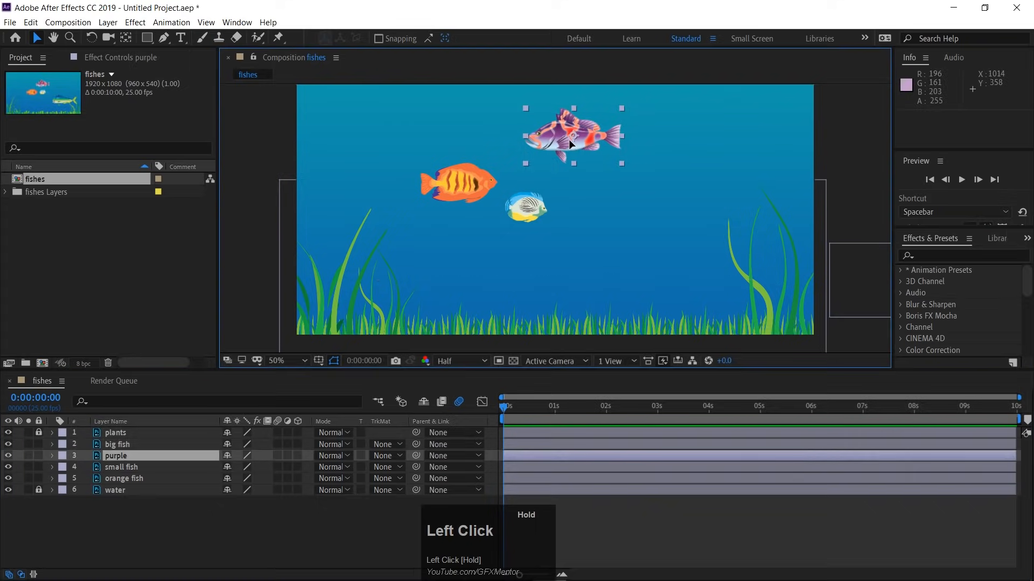
left_click_drag(569, 145, 873, 153)
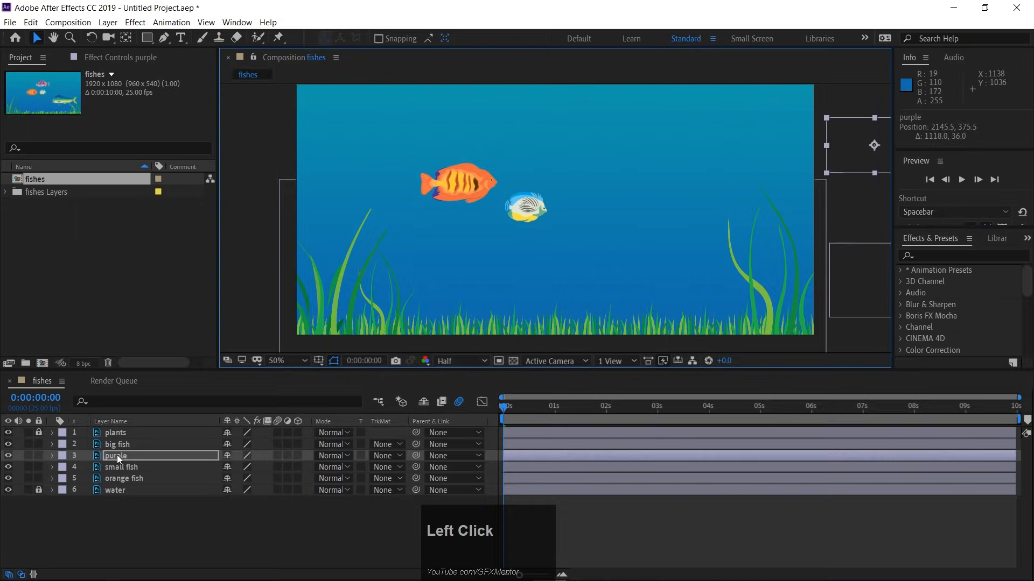
key("p")
left_click(86, 467)
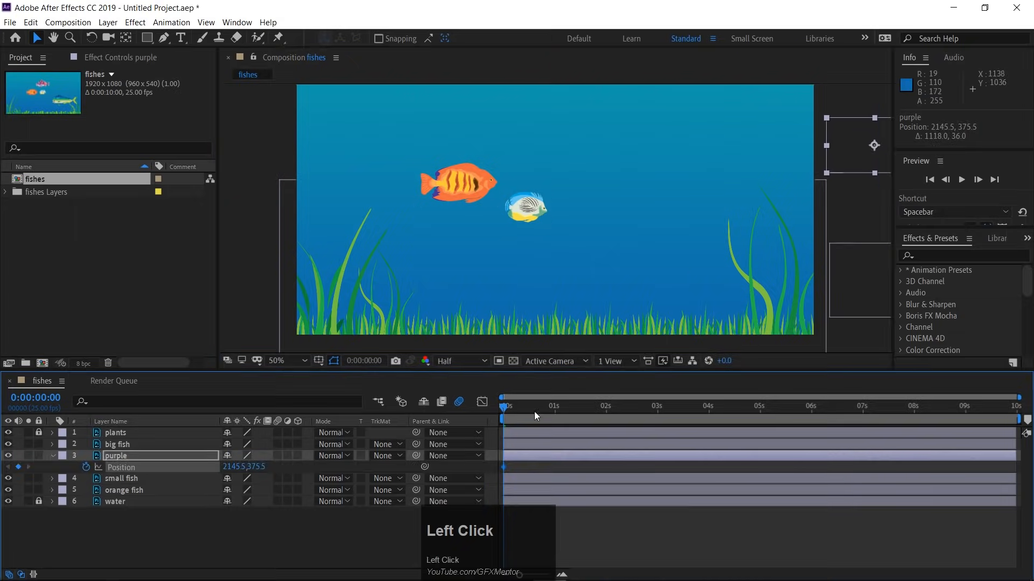
Step: At 0:00:00:24, keyframe the purple fish beyond the frame's left edge at about -190.5, 343.5 and preview the fast swim
left_click_drag(505, 412, 553, 412)
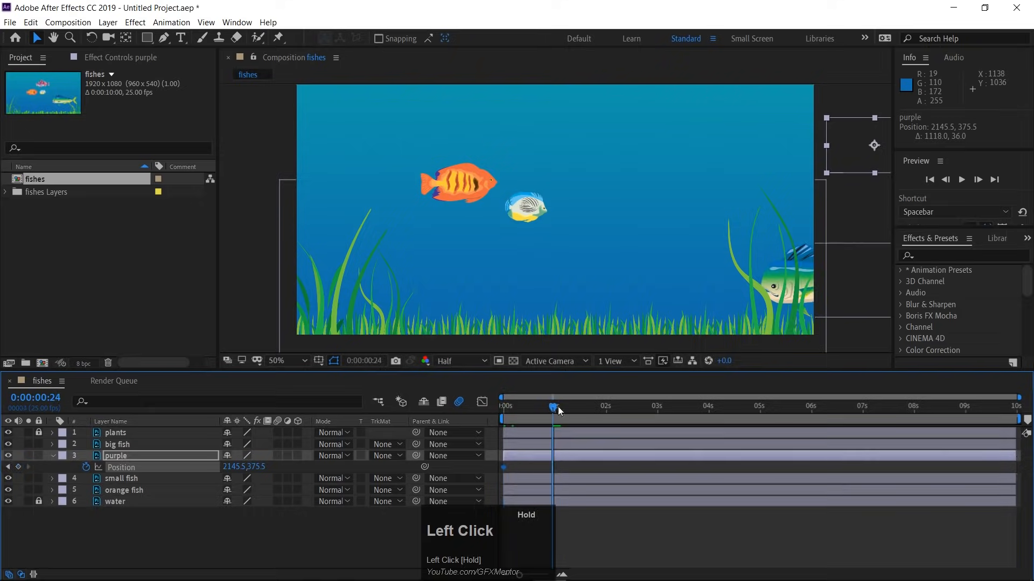
left_click_drag(847, 154, 196, 149)
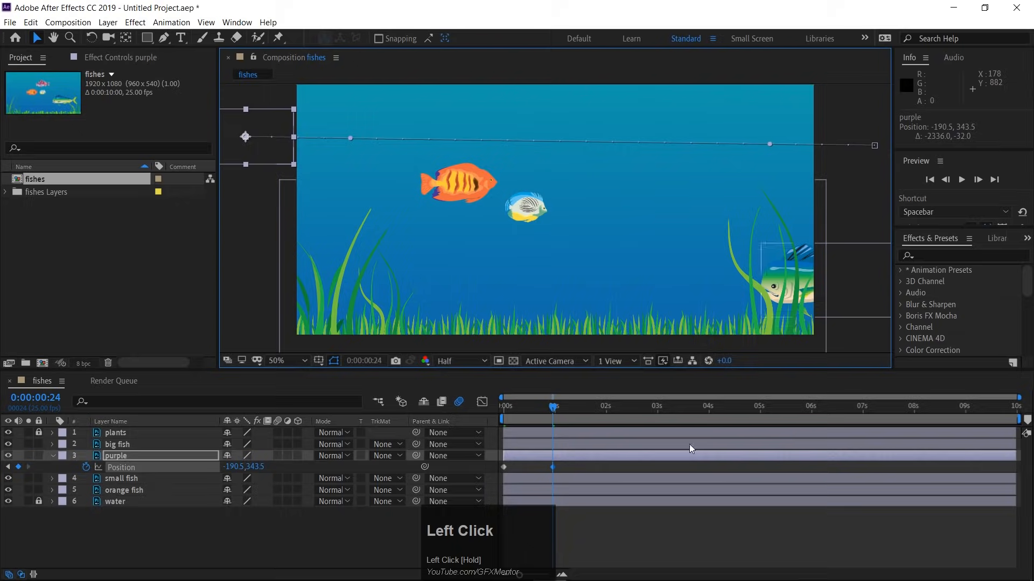
left_click_drag(545, 412, 520, 406)
key("space")
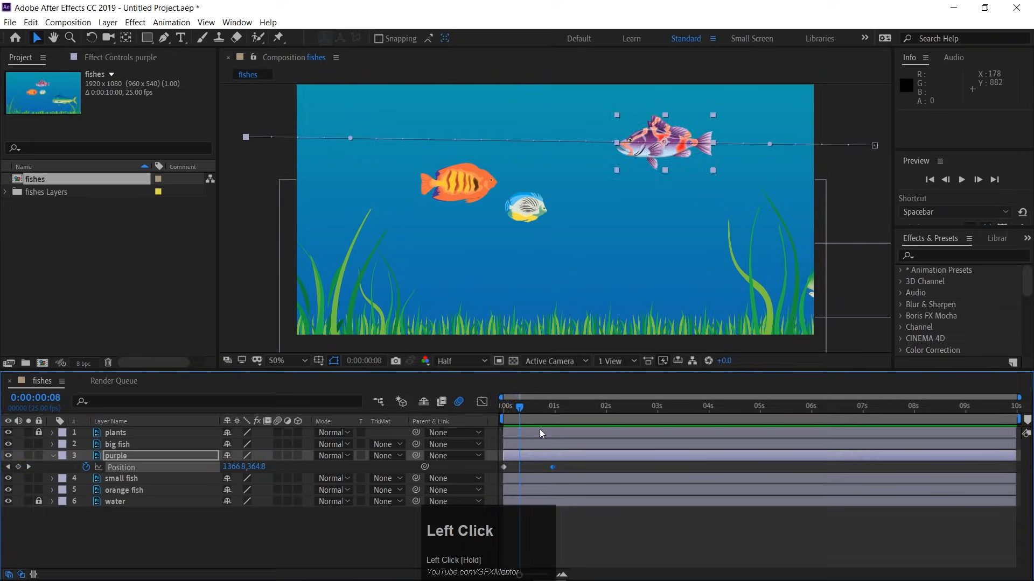
Step: Keep motion blur enabled for the composition, switch it on for the purple layer and check the blurred swim up to 0:00:00:14
left_click(459, 403)
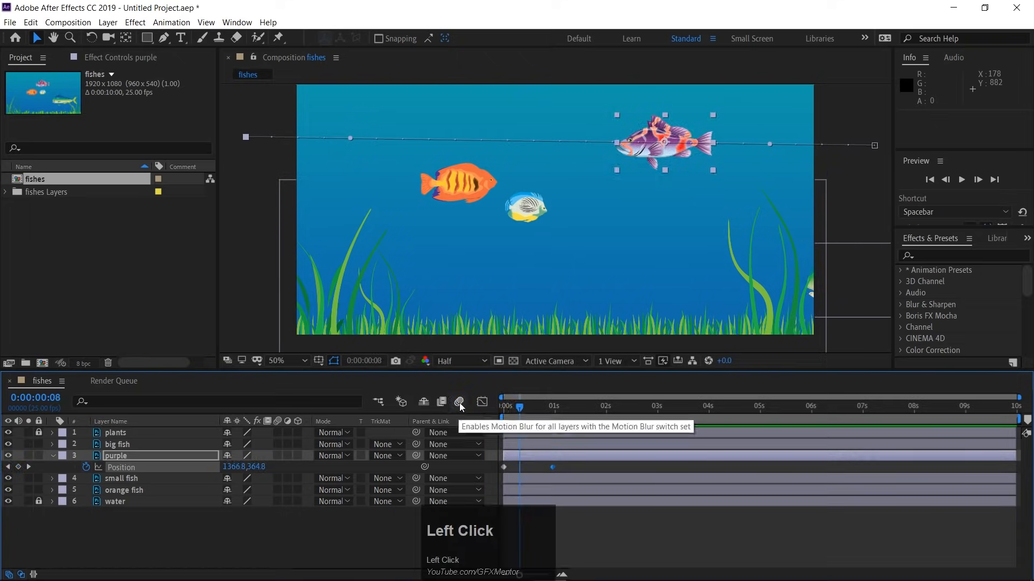
left_click(459, 403)
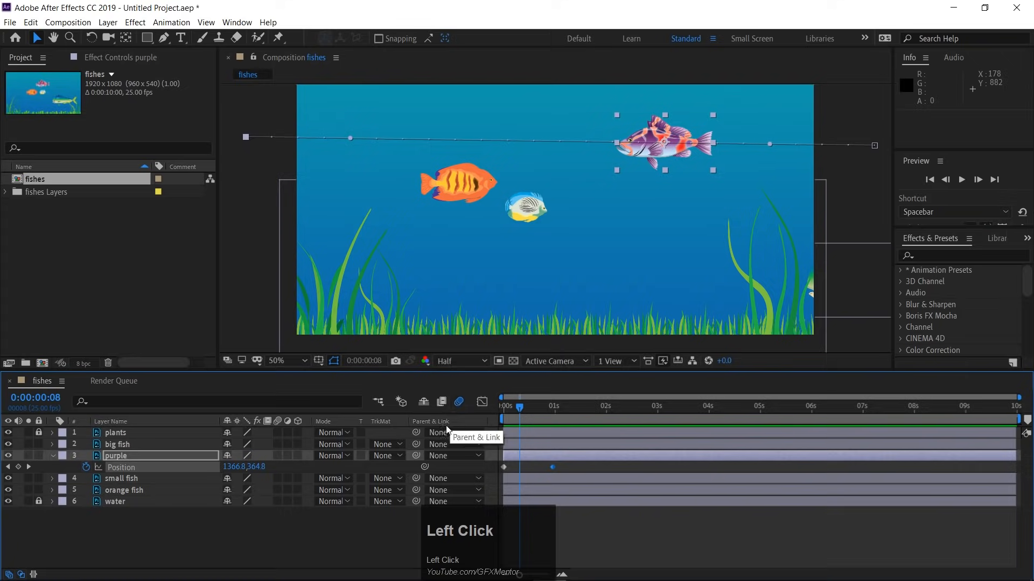
left_click(279, 456)
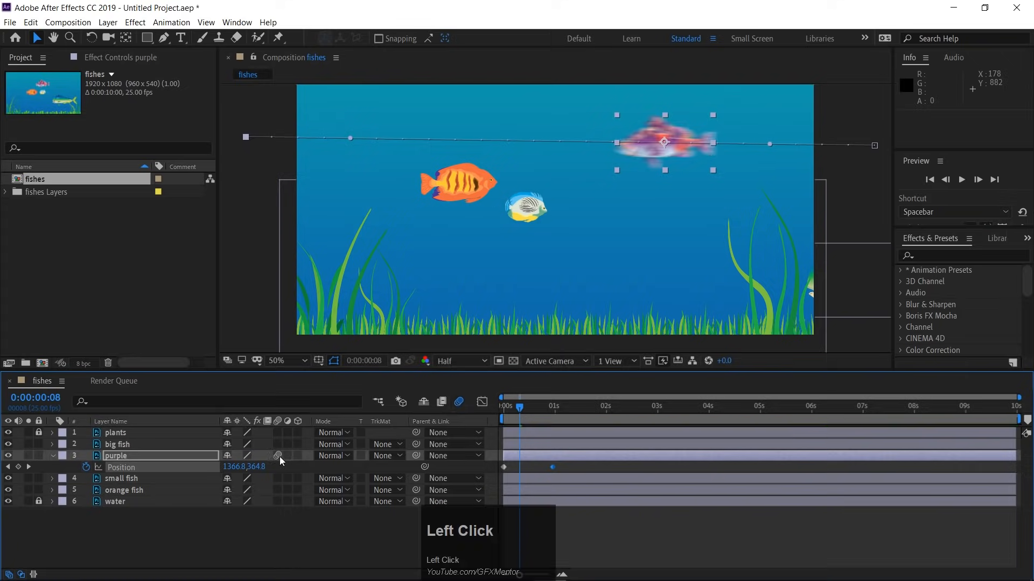
left_click_drag(520, 407, 470, 402)
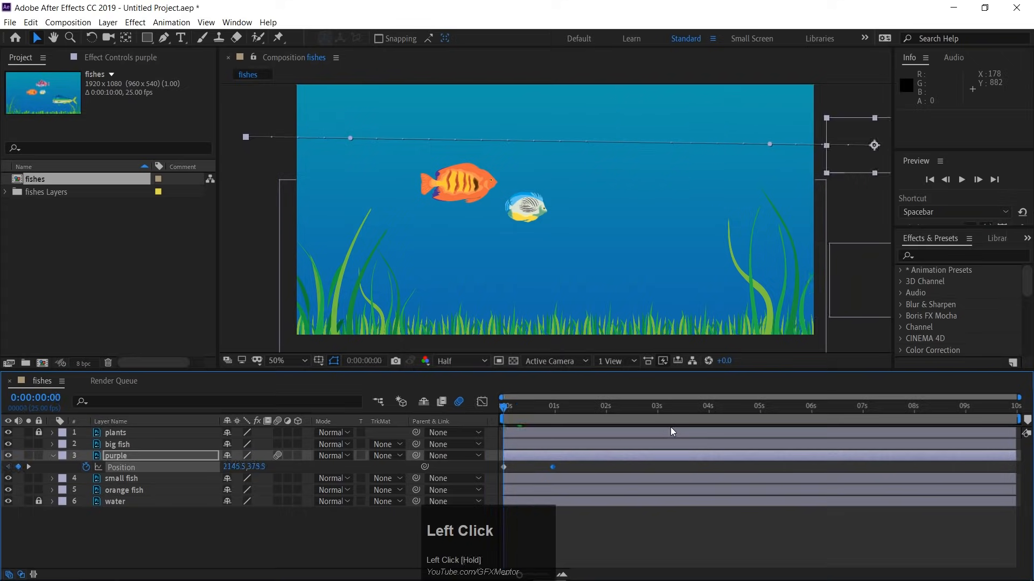
key("space")
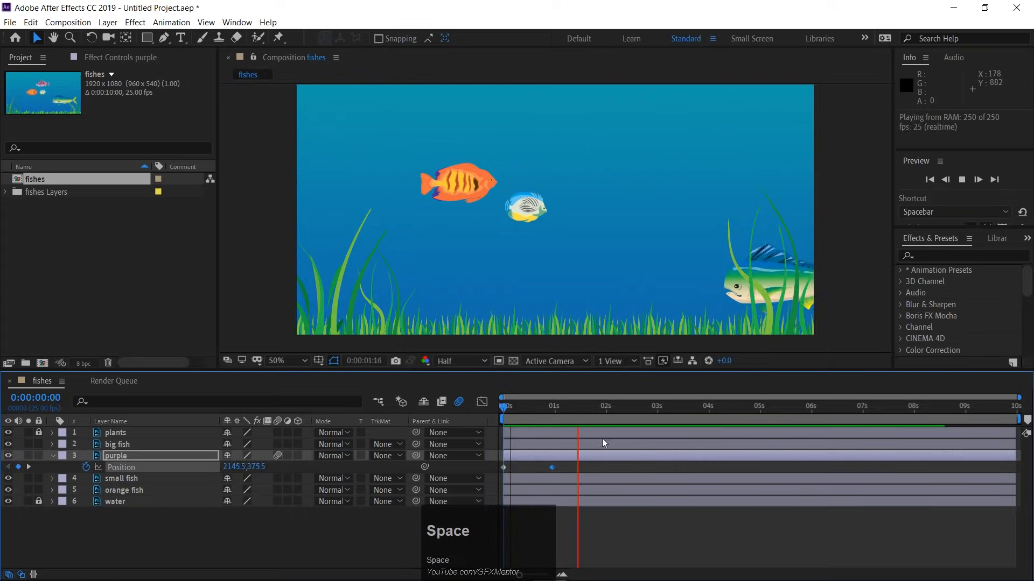
key("p")
mouse_move(509, 409)
left_mouse_down()
mouse_move(562, 411)
mouse_move(506, 410)
mouse_move(560, 410)
mouse_move(527, 410)
left_mouse_up()
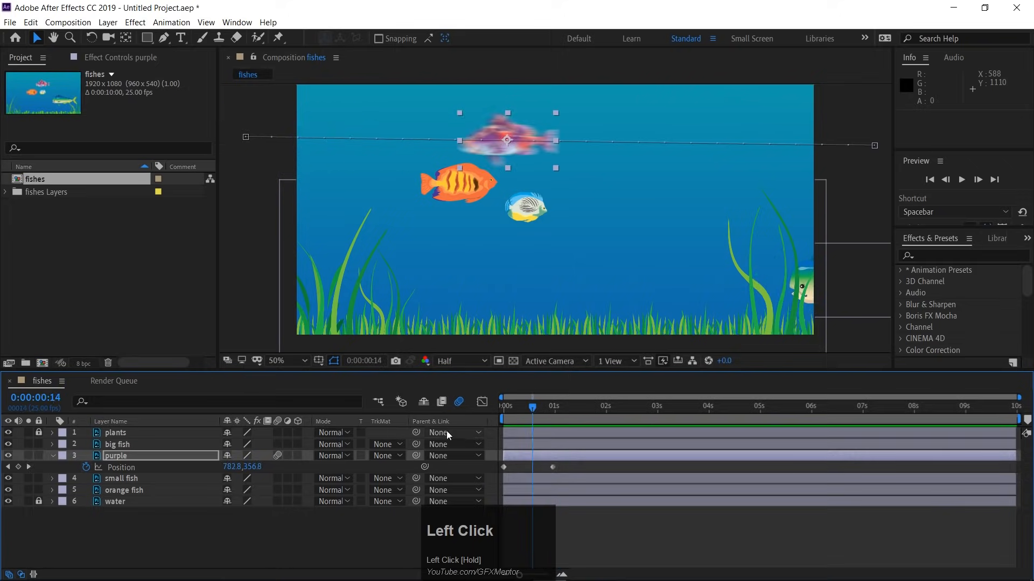
Step: Move the small fish lower in the scene to about position 900, 694.5
left_click(528, 214)
left_click_drag(529, 215, 535, 248)
scroll(495, 235, "up", 2)
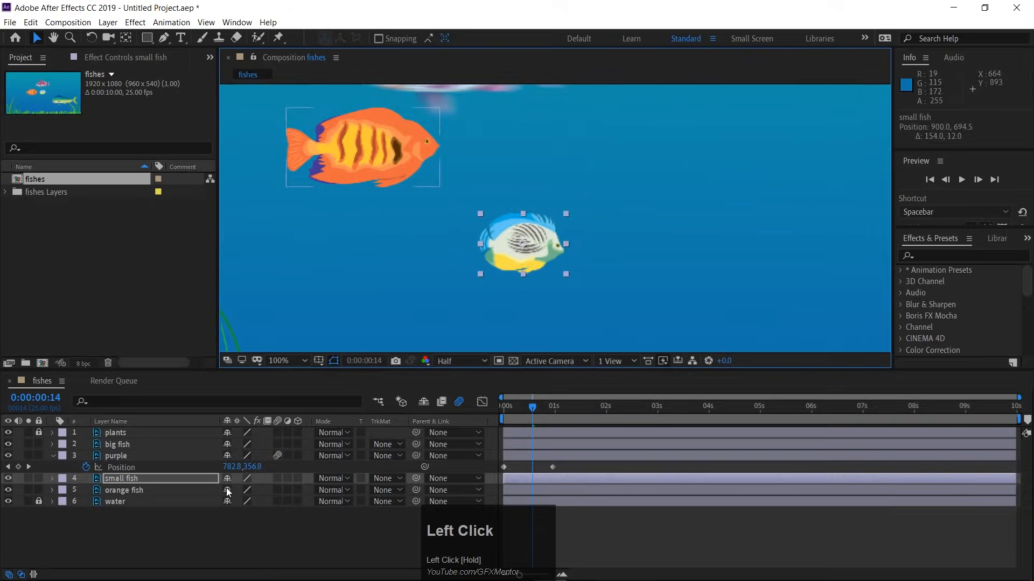
Step: Show the small fish's Scale property, try enlarging it uniformly to 126% and undo the change
key("s")
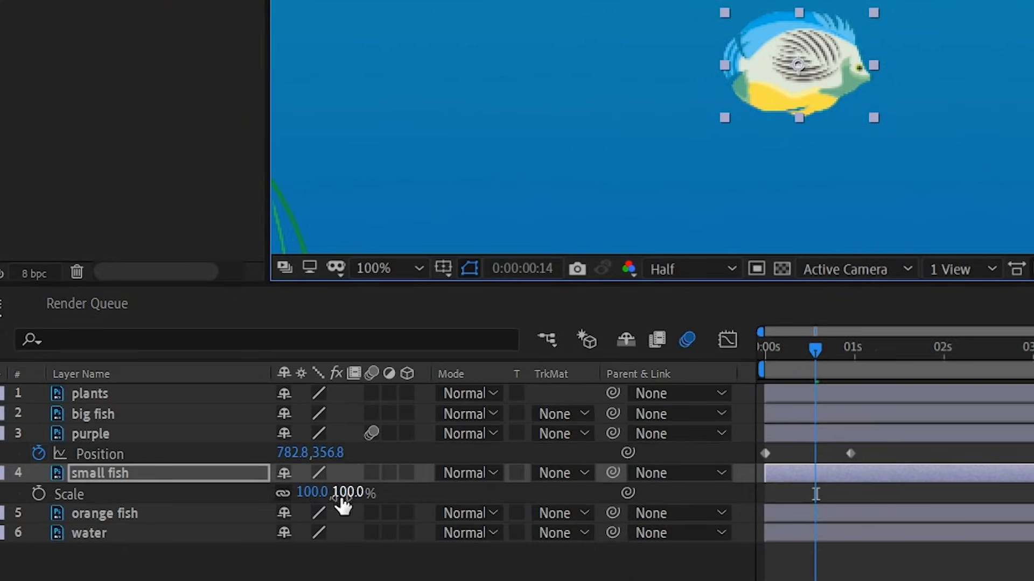
mouse_move(321, 492)
left_mouse_down()
mouse_move(347, 492)
mouse_move(330, 492)
left_mouse_up()
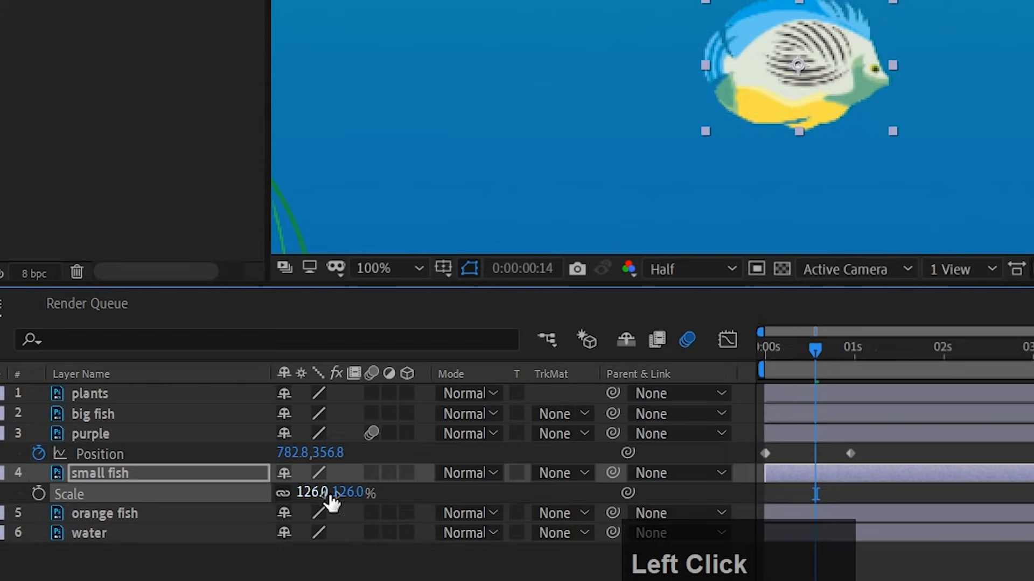
key("ctrl+z")
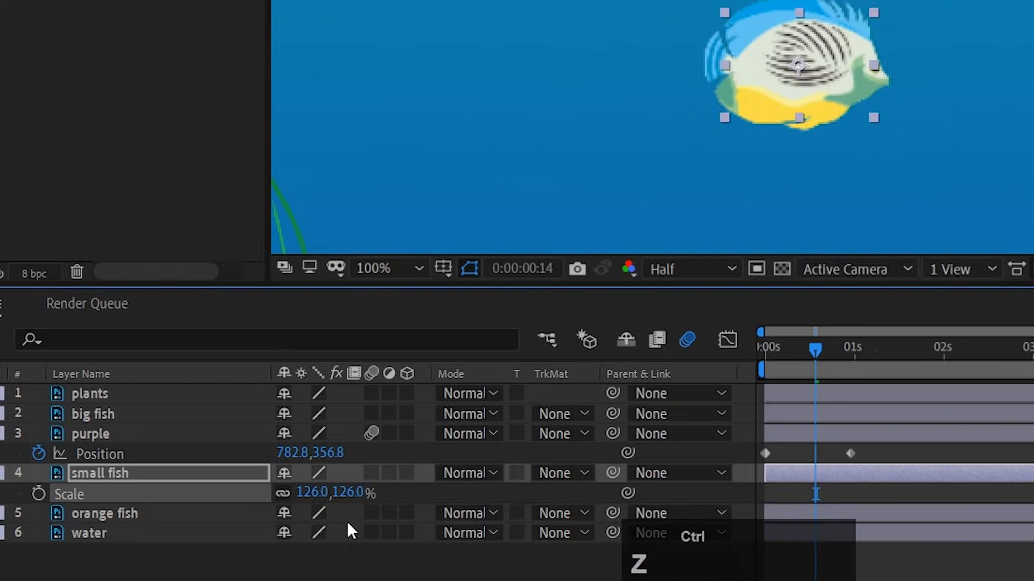
Step: Unlink the small fish's scale proportions, try changing only its horizontal scale and undo that scaling
left_click(282, 492)
left_click_drag(310, 492, 668, 468)
key("ctrl+z")
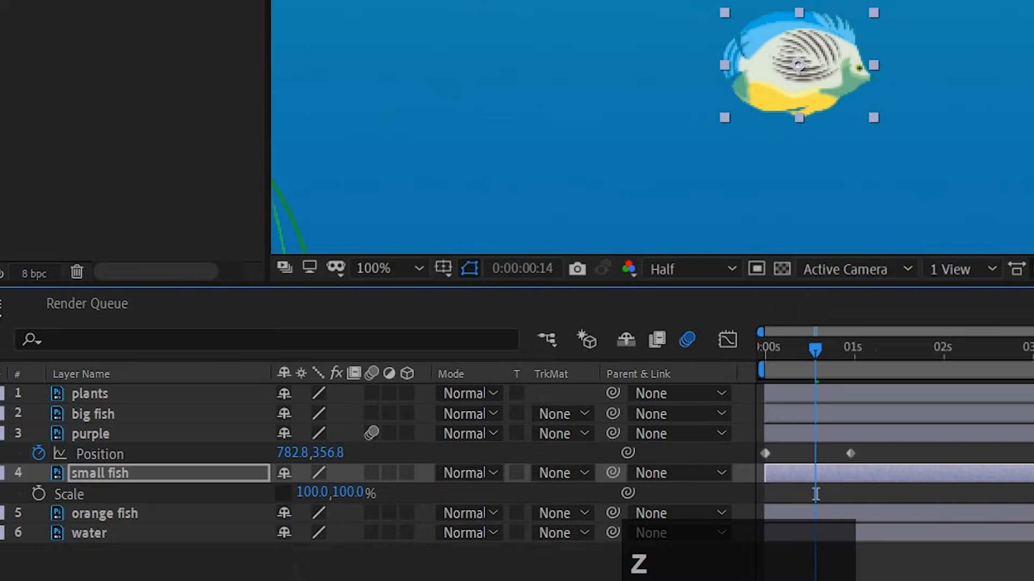
Step: Try flipping the small fish horizontally by setting its horizontal scale to -100%
left_click(309, 492)
left_click(302, 493)
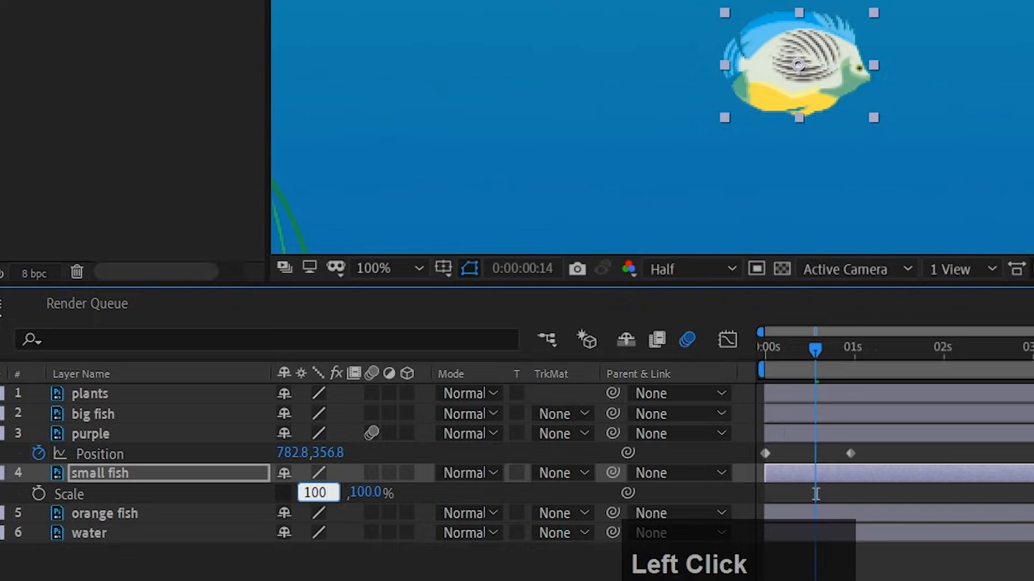
type("-")
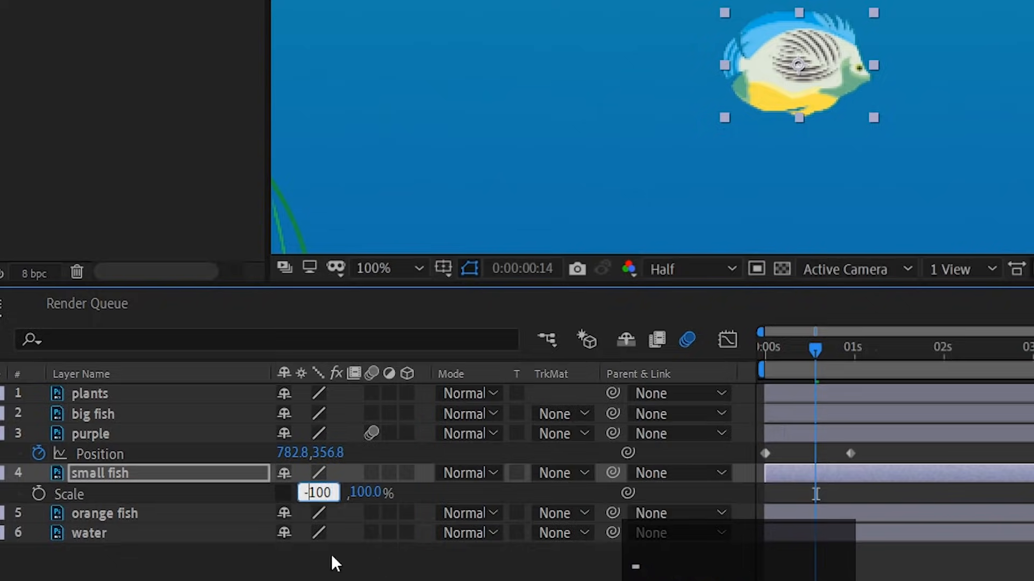
left_click(356, 576)
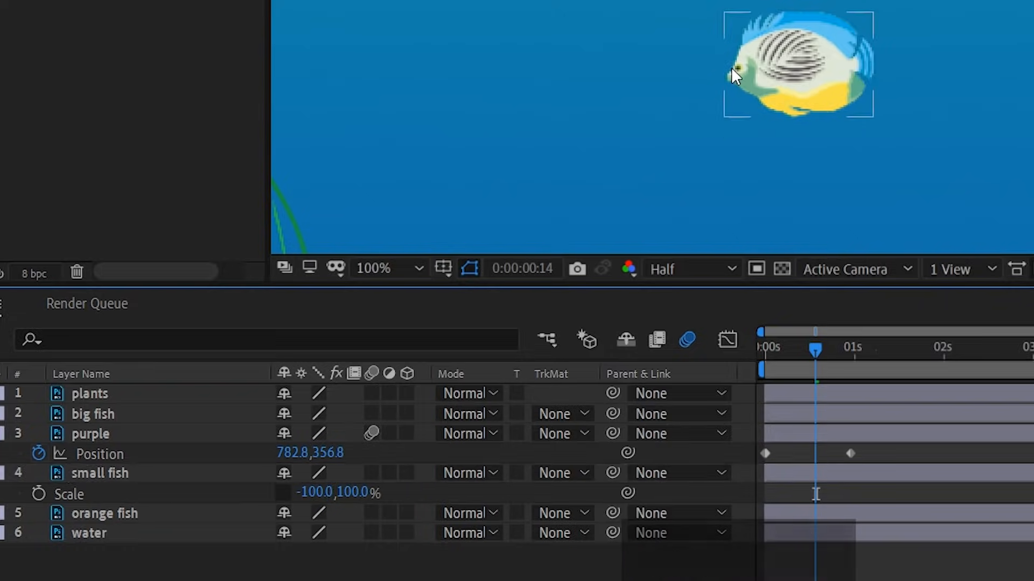
Step: Restore the small fish's horizontal scale to 100% and relink its scale proportions
left_click(313, 492)
left_click_drag(308, 493, 313, 493)
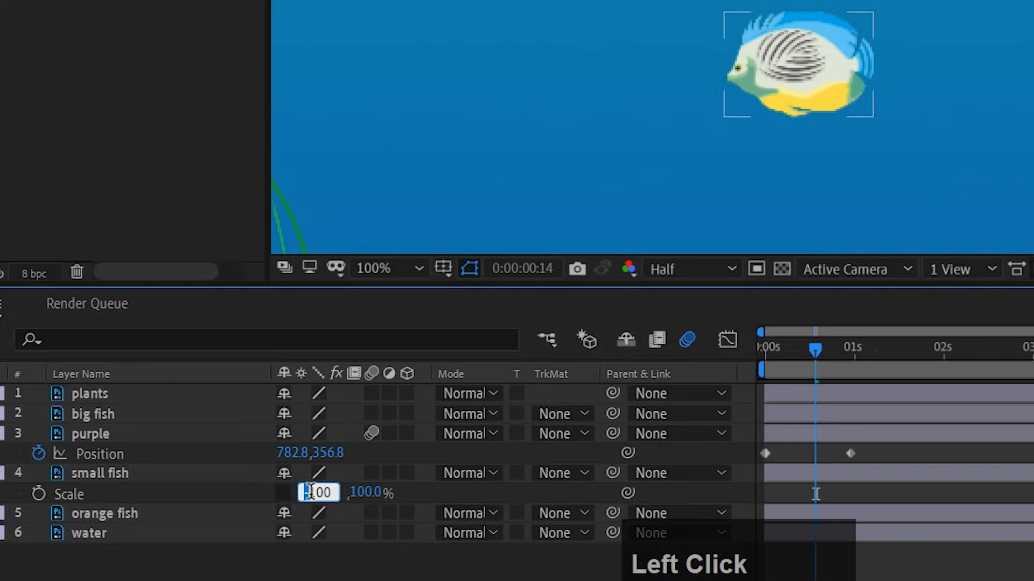
key("BackSpace")
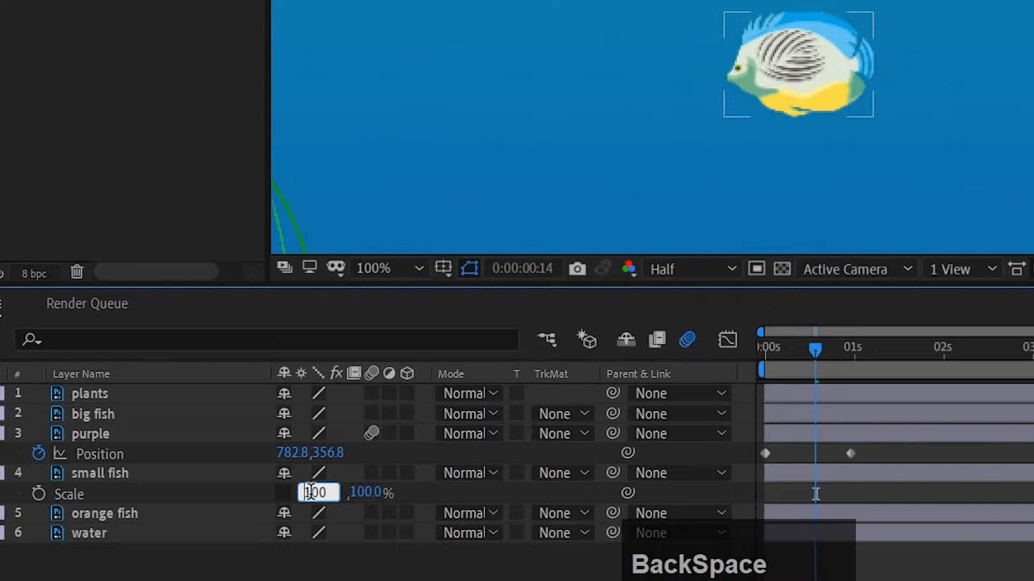
left_click(299, 504)
left_click(588, 463)
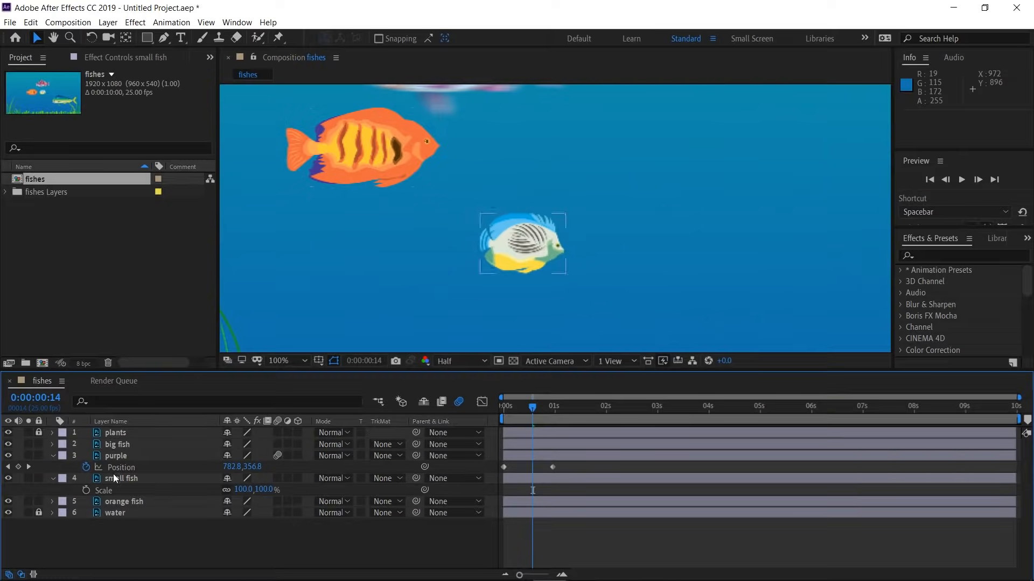
Step: Select the purple layer, check its motion path and advance the current time to 0:00:01:06, after the fish has left the frame
left_click(119, 455)
key("space")
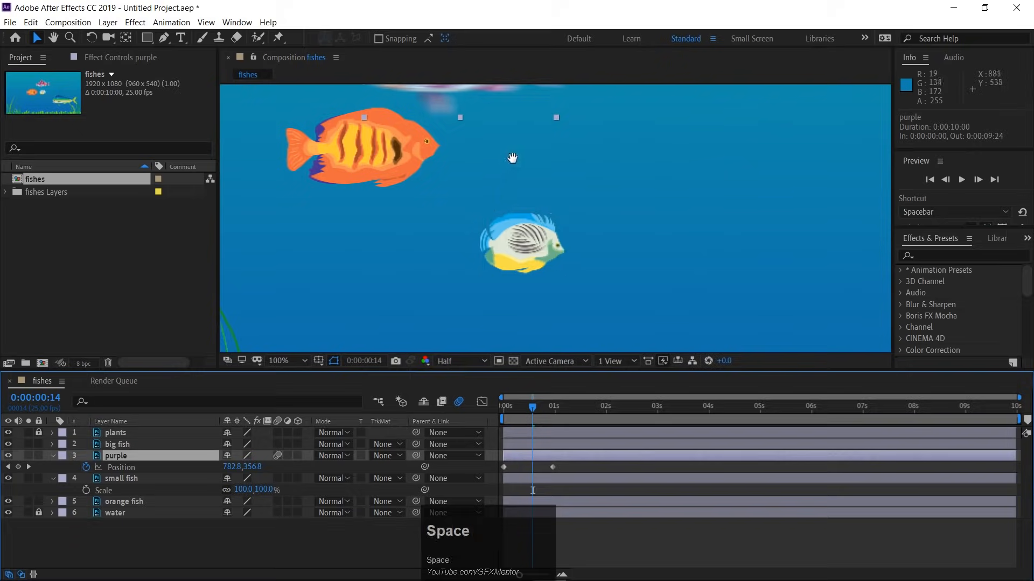
scroll(528, 241, "down", 2)
key("space")
left_click_drag(597, 232, 501, 229)
scroll(474, 229, "up", 1)
scroll(473, 229, "down", 1)
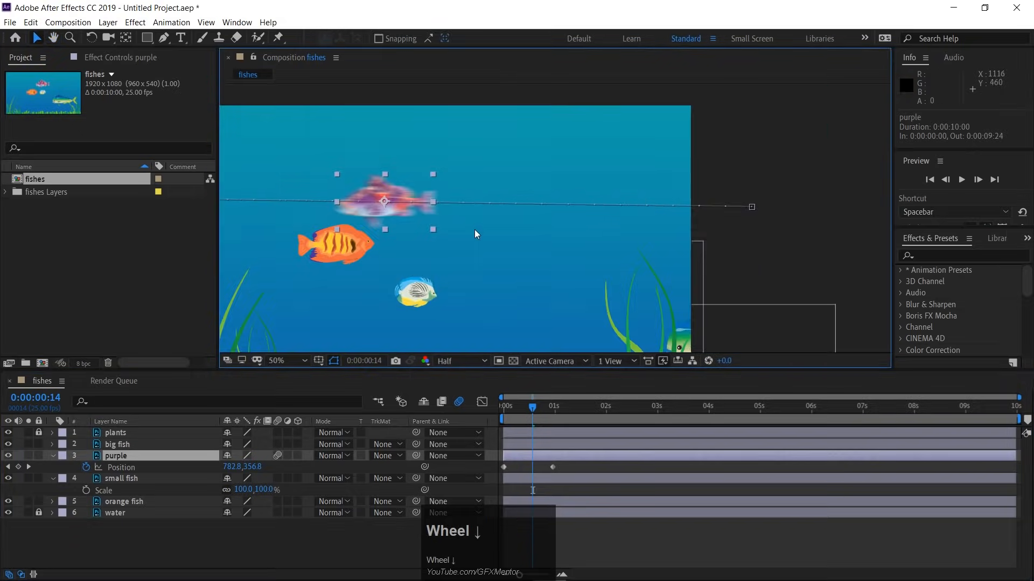
key("space")
left_click_drag(531, 415, 565, 407)
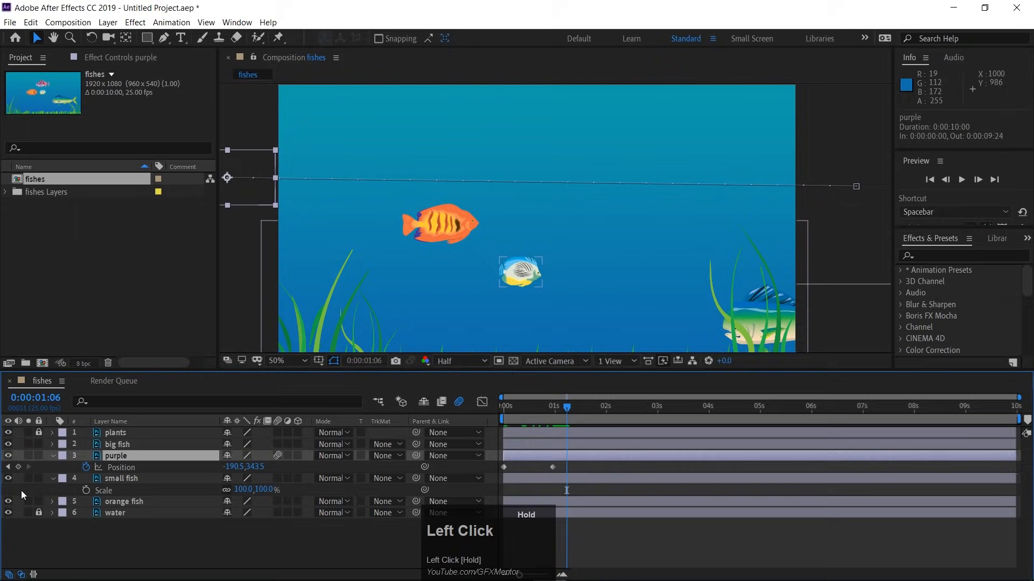
Step: Collapse the small fish's properties, show the purple layer's Scale alongside Position and start Scale keyframing at 0:00:01:06
left_click(53, 479)
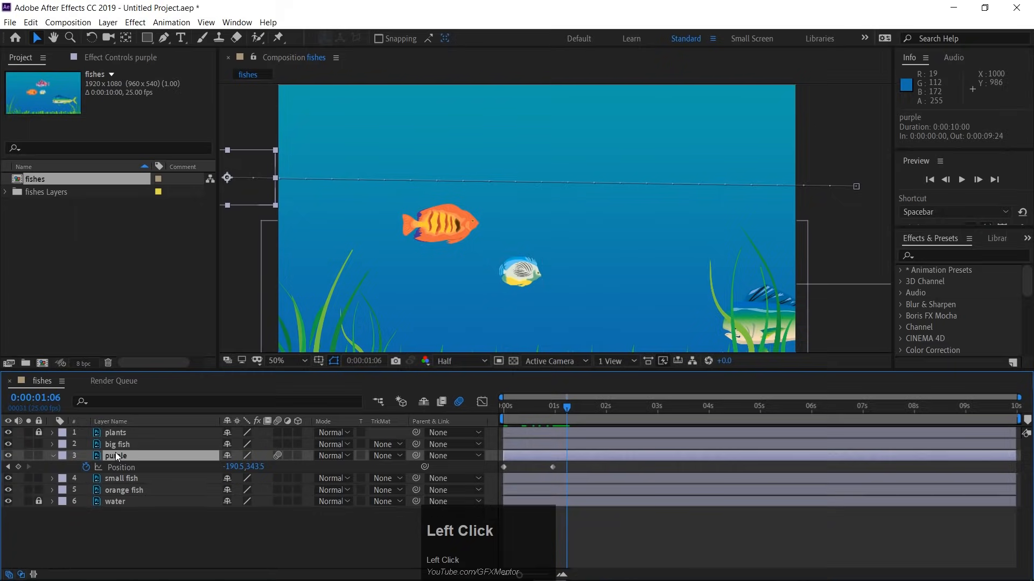
key("shift")
key("shift+s")
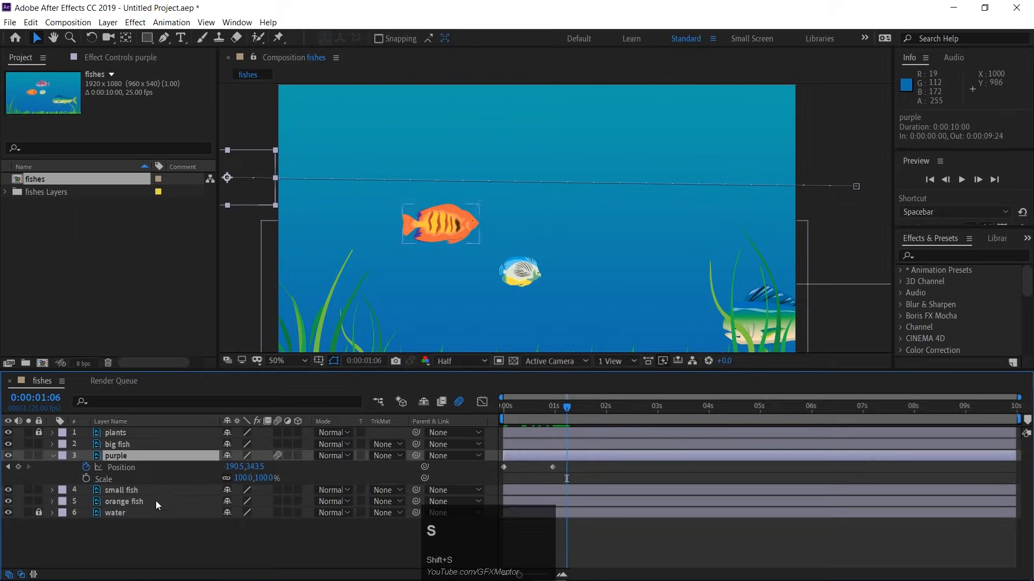
left_click(85, 479)
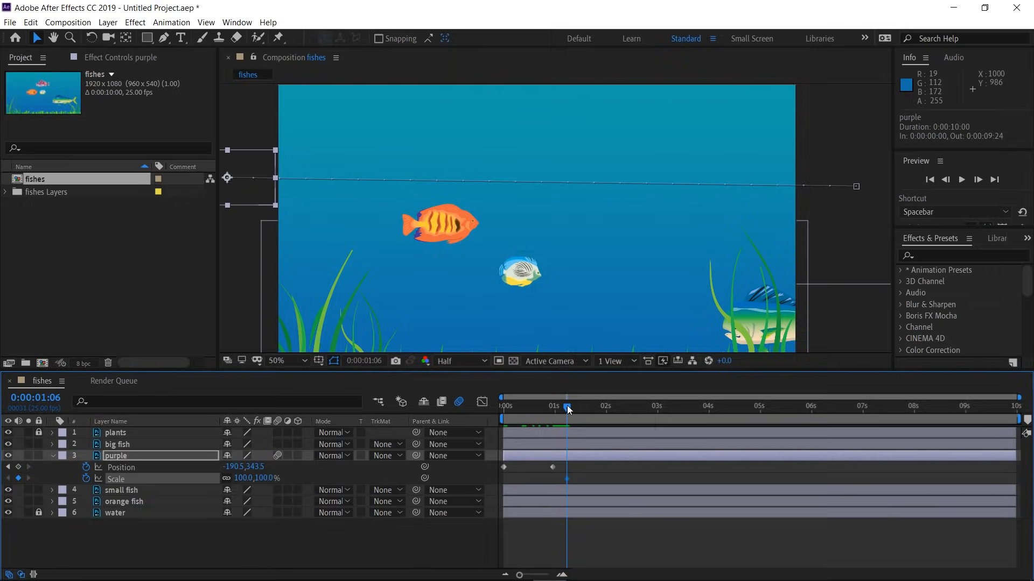
Step: One frame on, at 0:00:01:07, unlink the purple layer's scale proportions and set its horizontal scale to -100%
key("Page_Down")
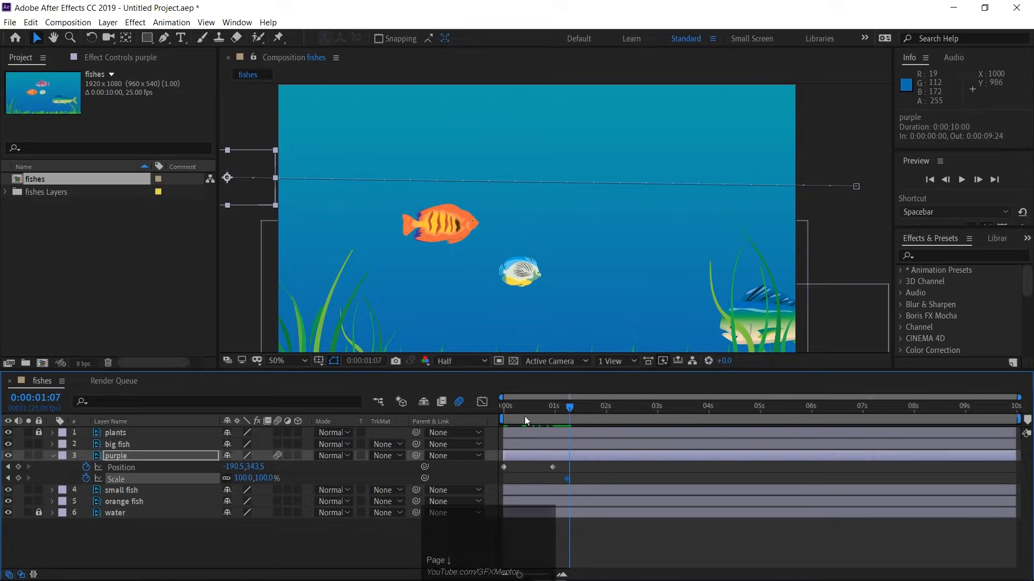
left_click(232, 479)
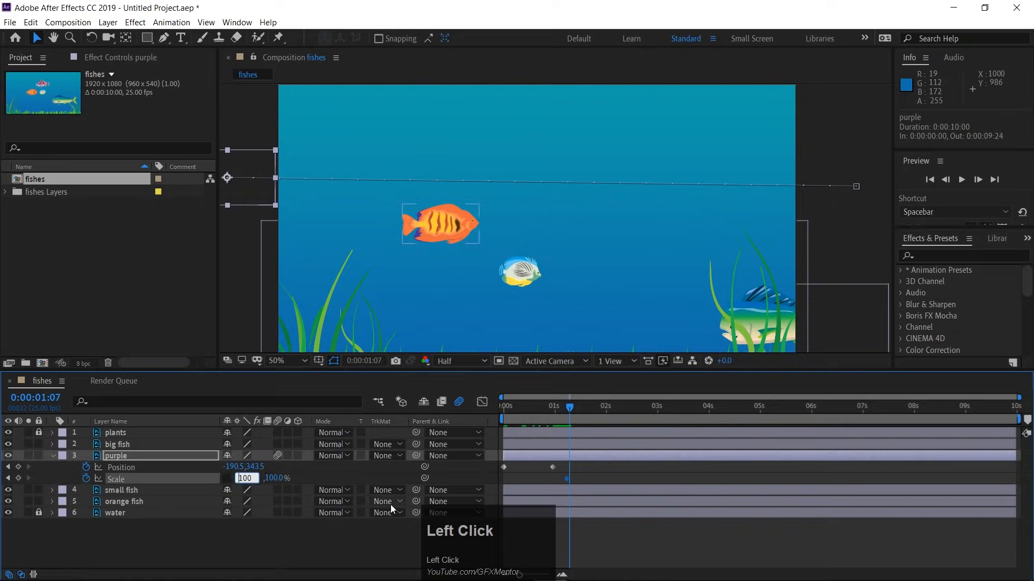
type("-")
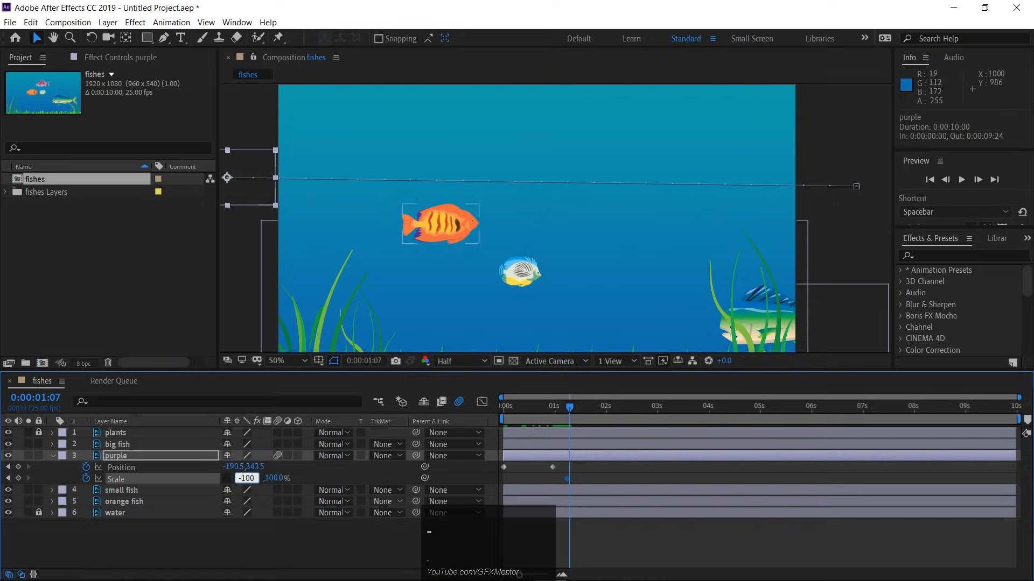
key("Return")
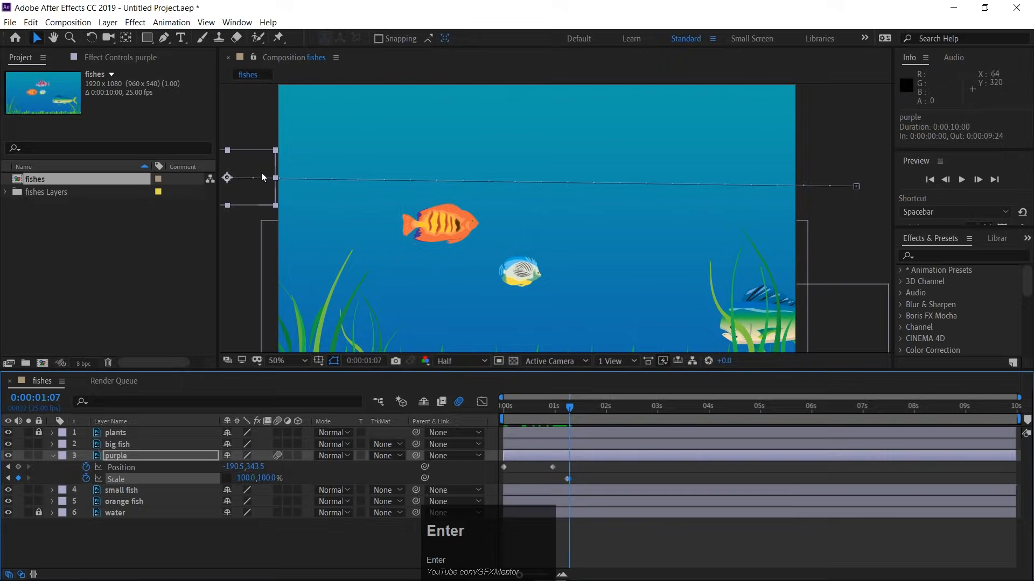
Step: Add a Position keyframe for the purple layer at 0:00:01:22 and move the off-screen fish down to about -210.5, 665.5
left_click_drag(569, 408, 599, 409)
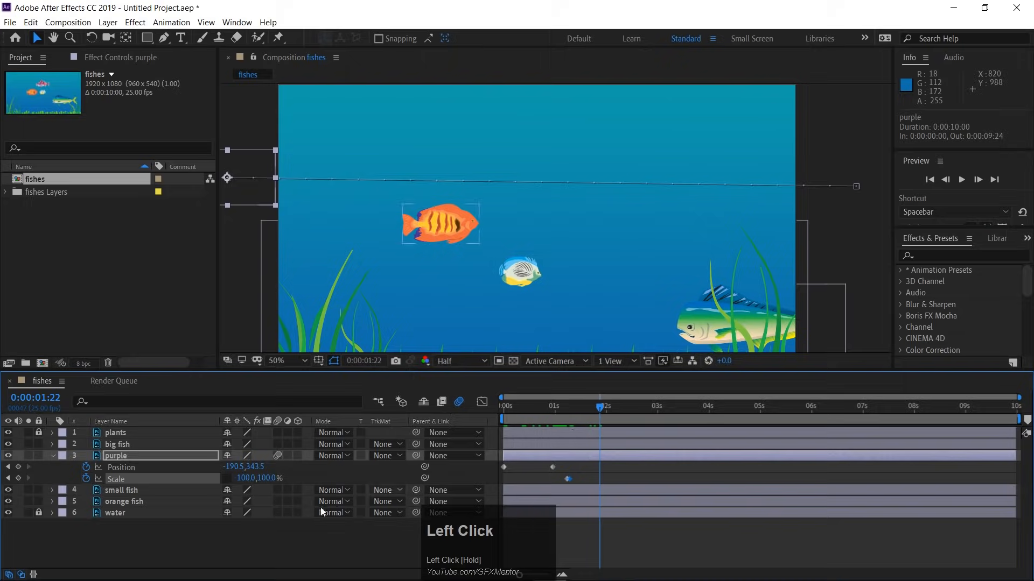
left_click(18, 467)
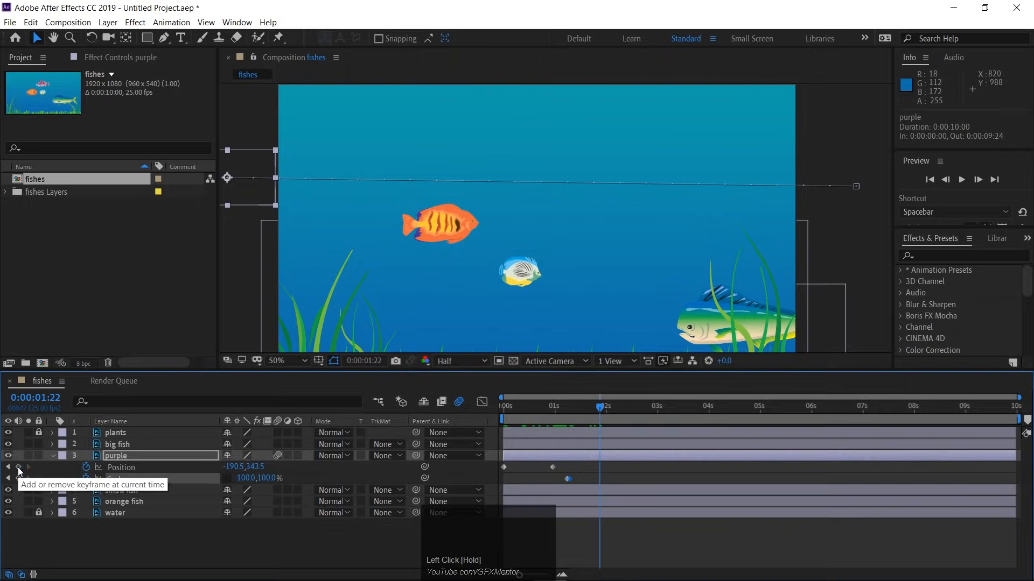
left_click(596, 407)
mouse_move(557, 403)
left_mouse_down()
mouse_move(508, 403)
mouse_move(574, 399)
left_mouse_up()
left_click_drag(576, 401, 605, 404)
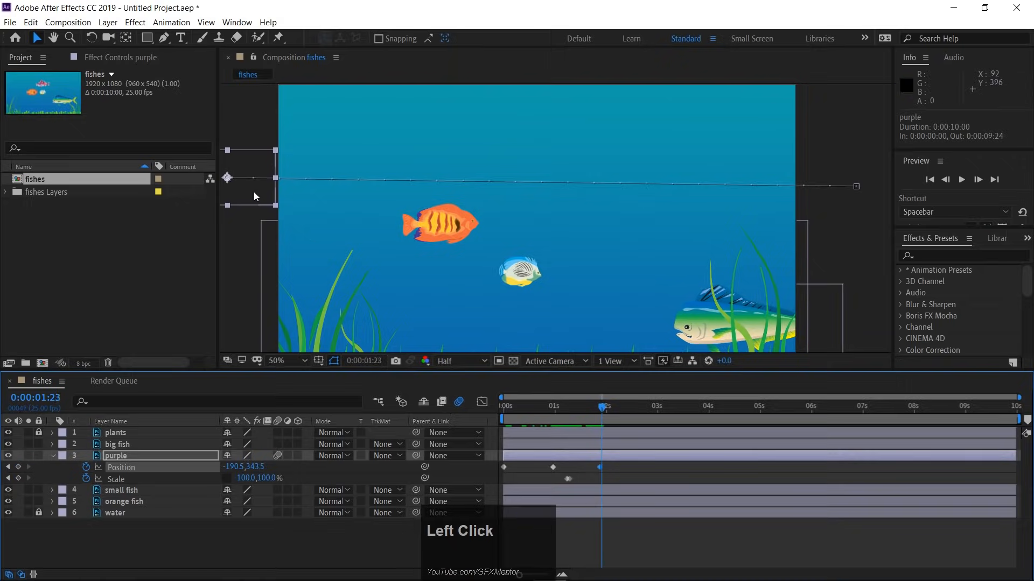
left_click_drag(604, 407, 599, 409)
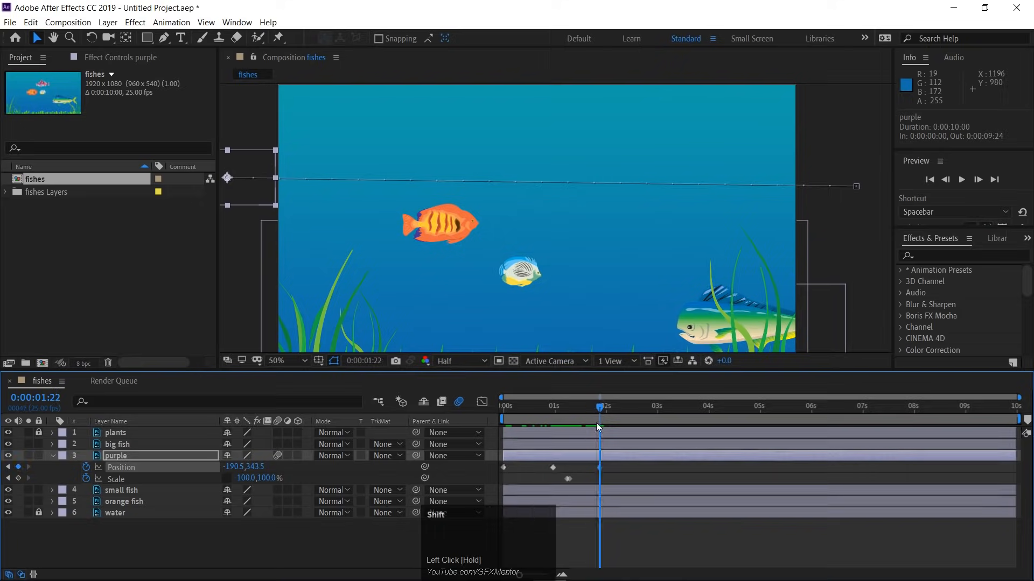
left_click_drag(247, 203, 241, 284)
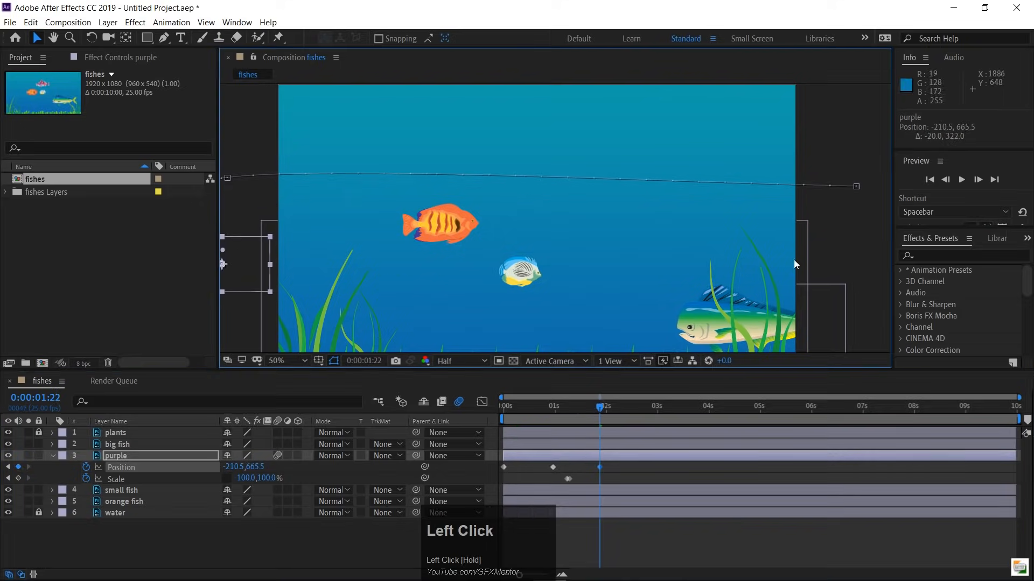
Step: At about 0:00:03:01 move the purple fish beyond the scene's right edge to about 2143.5, 707.5 and preview the animation from the start
left_click_drag(599, 409, 660, 406)
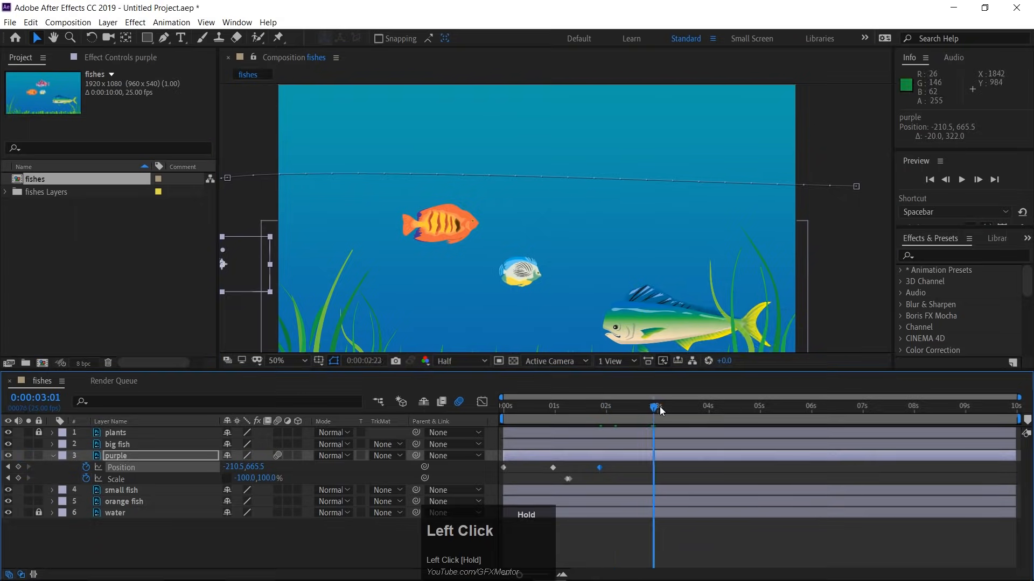
left_click_drag(234, 276, 871, 291)
left_click_drag(659, 407, 411, 411)
scroll(425, 227, "down", 4)
scroll(425, 228, "up", 1)
scroll(426, 227, "up", 4)
scroll(425, 228, "down", 2)
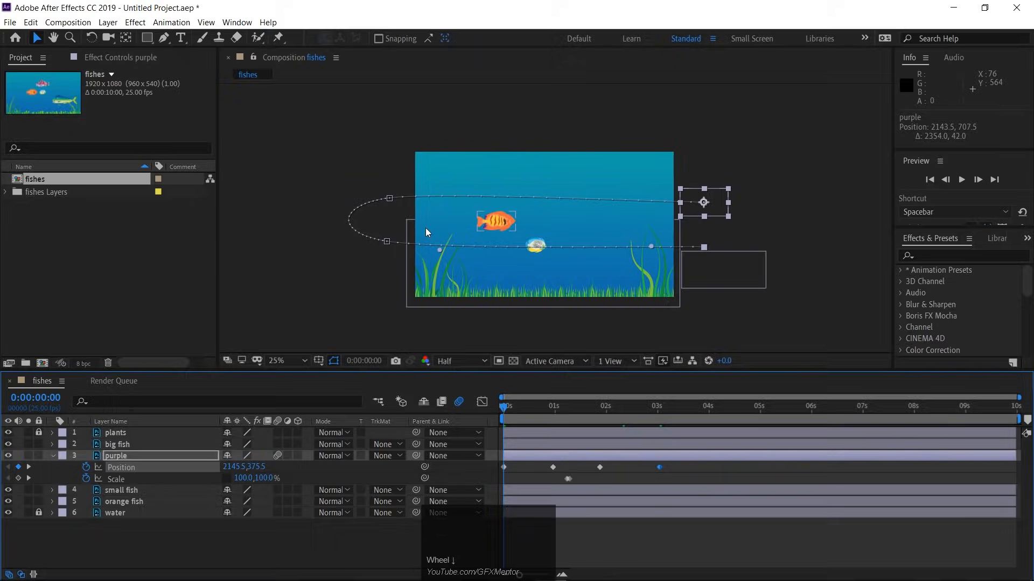
key("space")
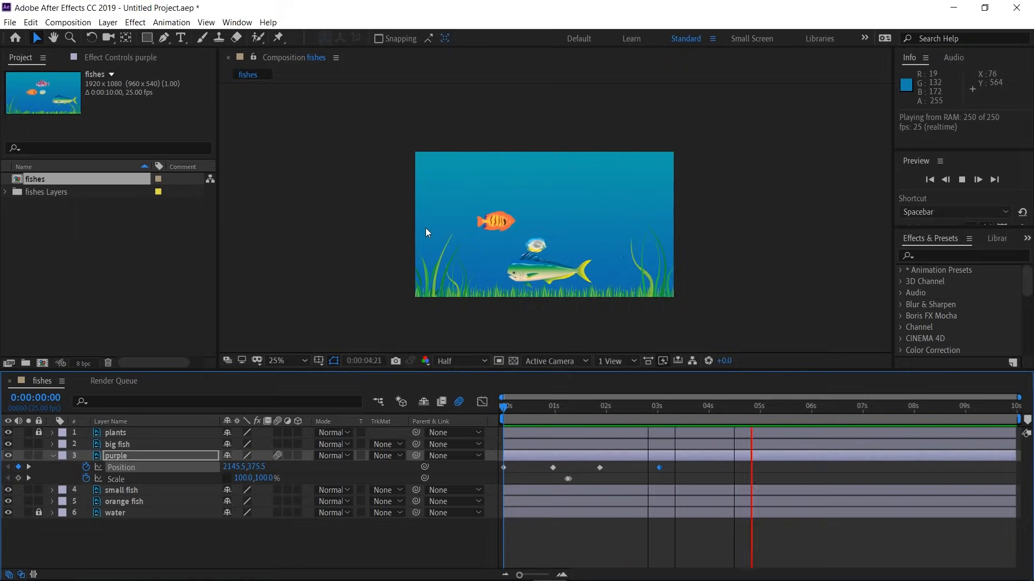
left_click_drag(615, 409, 620, 460)
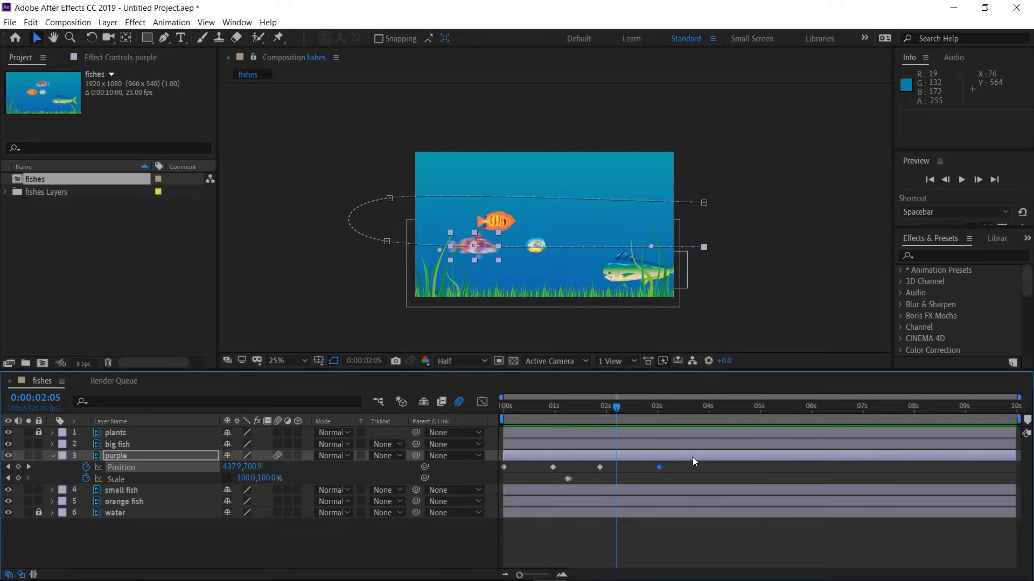
Step: Add a Scale keyframe to the purple layer at 0:00:04:01 and set its horizontal scale to 100% at 0:00:04:02
left_click_drag(618, 407, 712, 419)
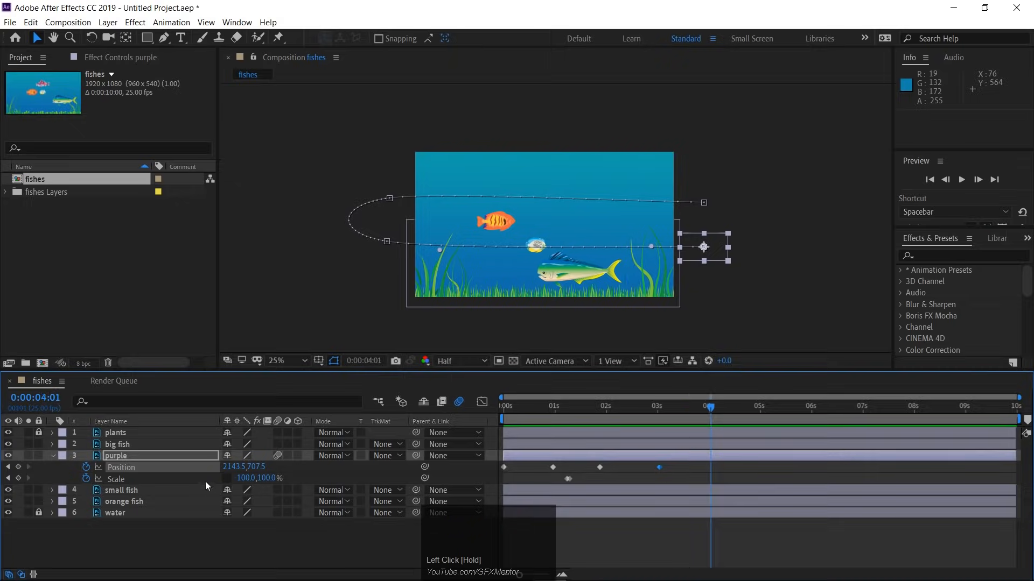
left_click(19, 479)
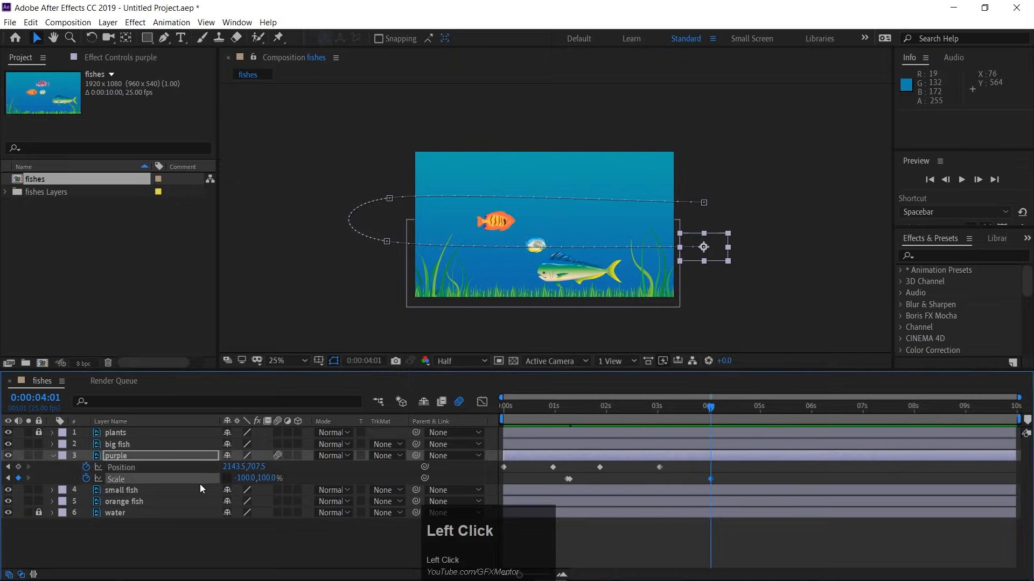
key("Page_Down")
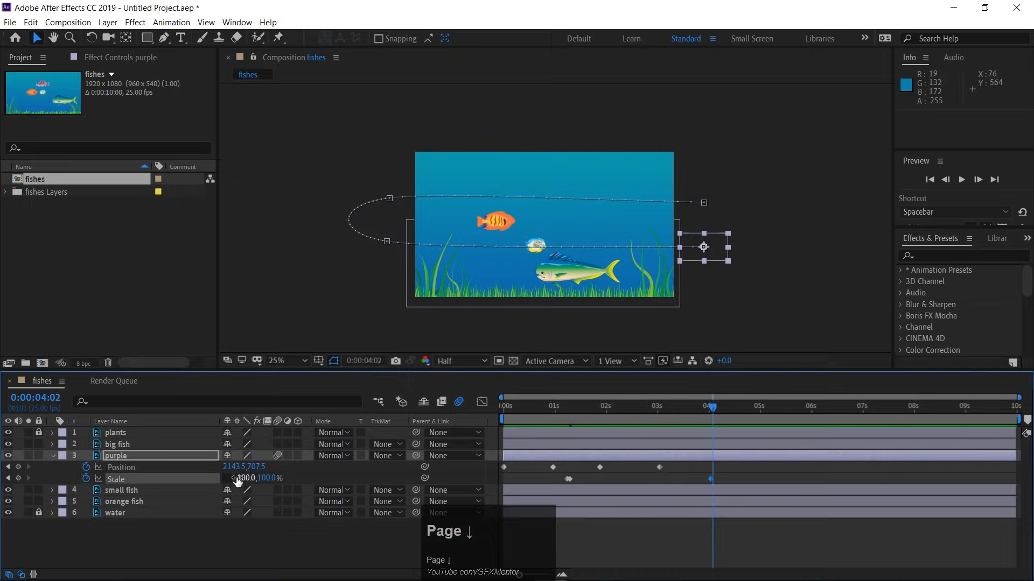
left_click(241, 479)
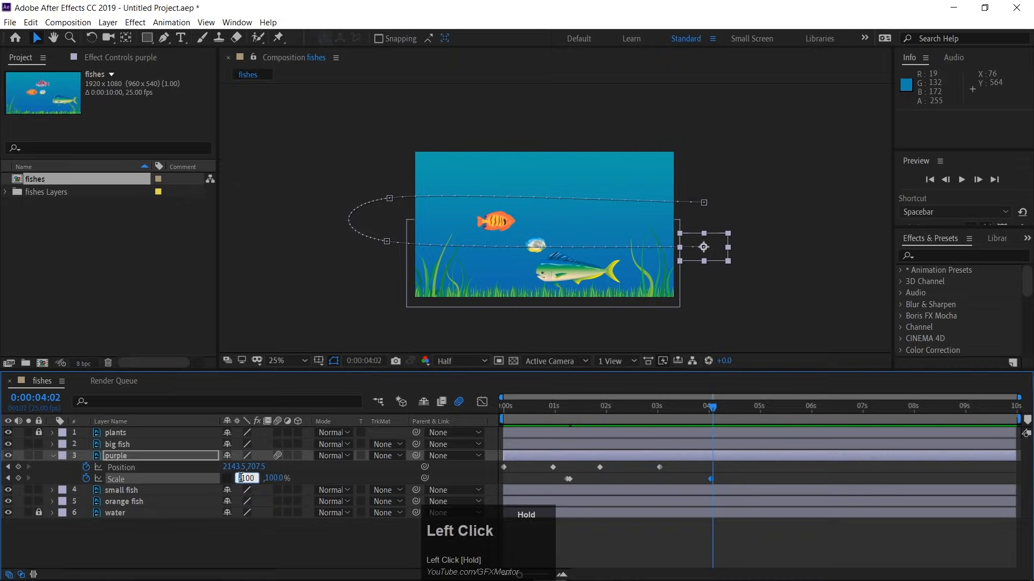
key("Delete")
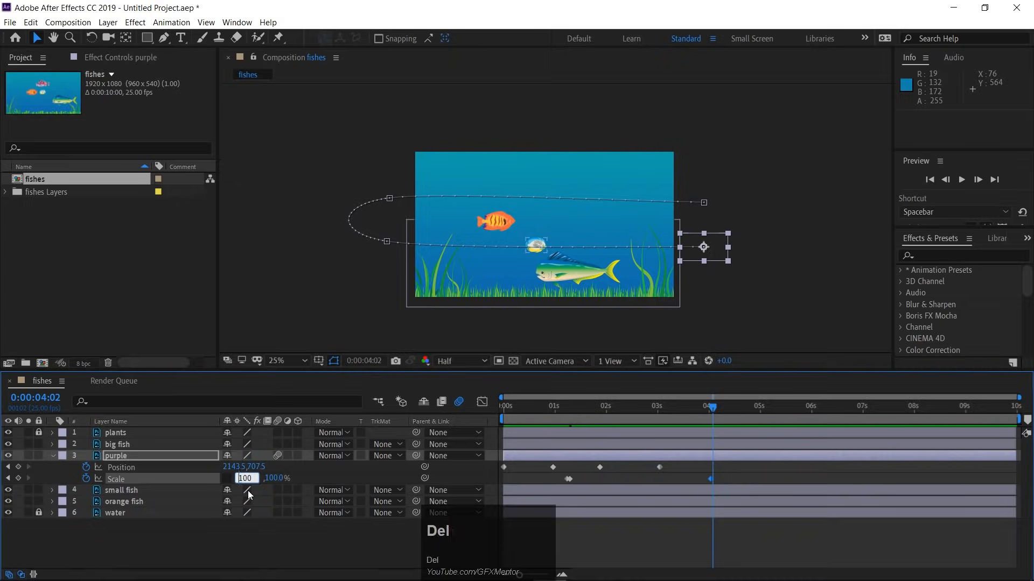
key("Return")
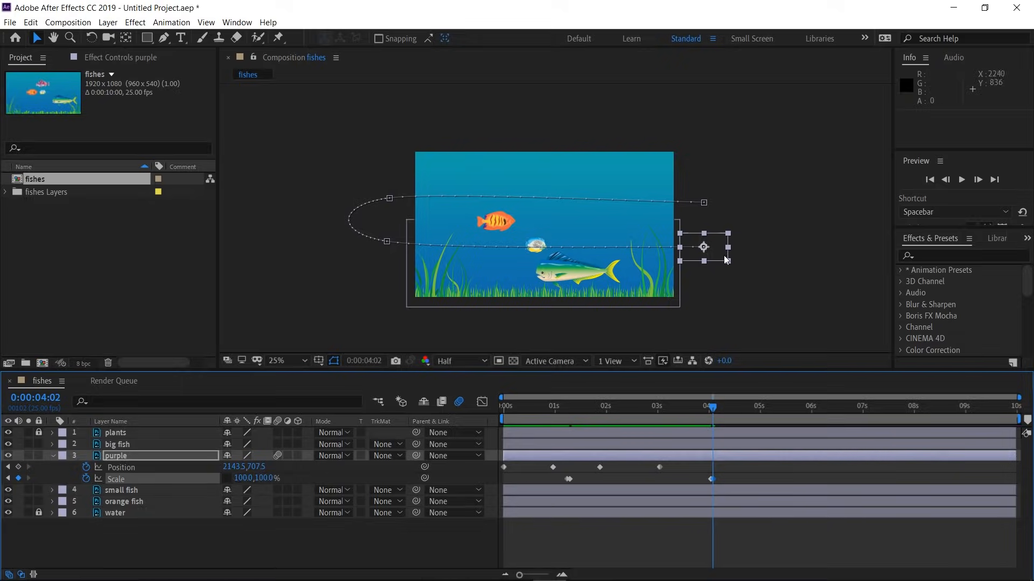
Step: Move the purple fish up to about 2179.5, 103.5 at 0:00:04:02 and beyond the scene's left edge to about -464.5, 343.5 at 0:00:04:20
mouse_move(703, 409)
left_mouse_down()
mouse_move(631, 404)
mouse_move(710, 413)
left_mouse_up()
left_click_drag(719, 258, 724, 176)
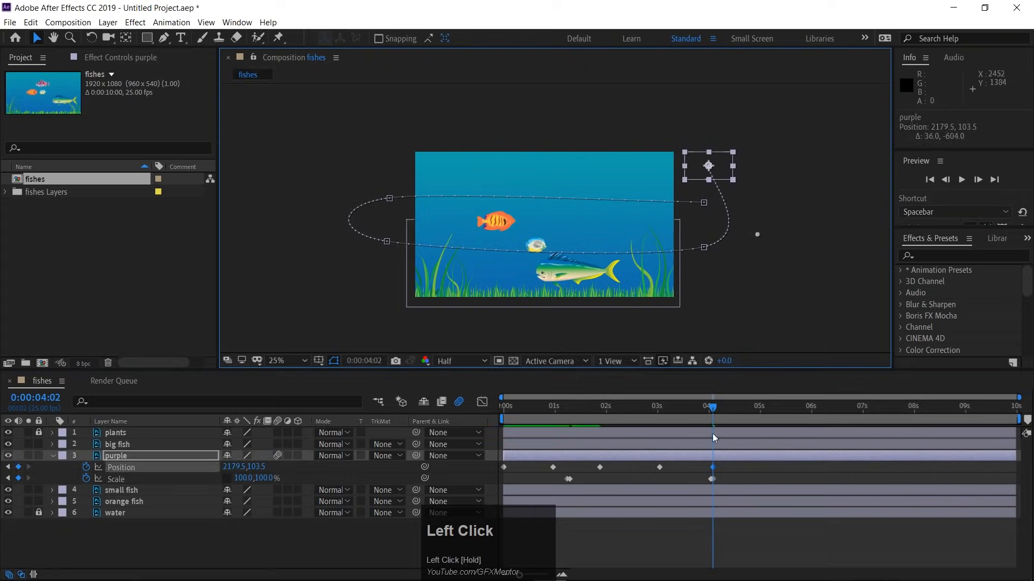
left_click_drag(715, 408, 751, 408)
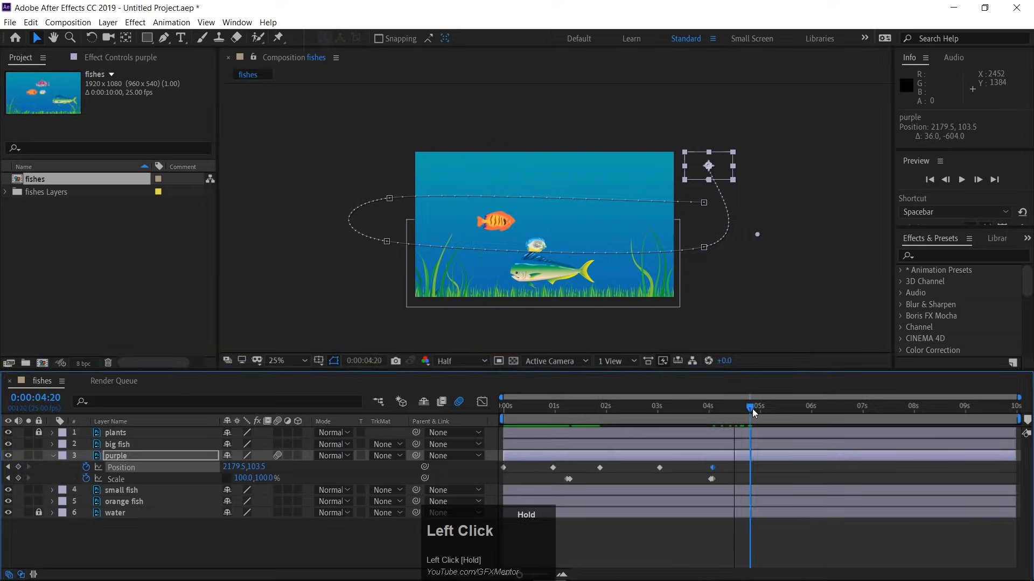
left_click_drag(721, 170, 362, 202)
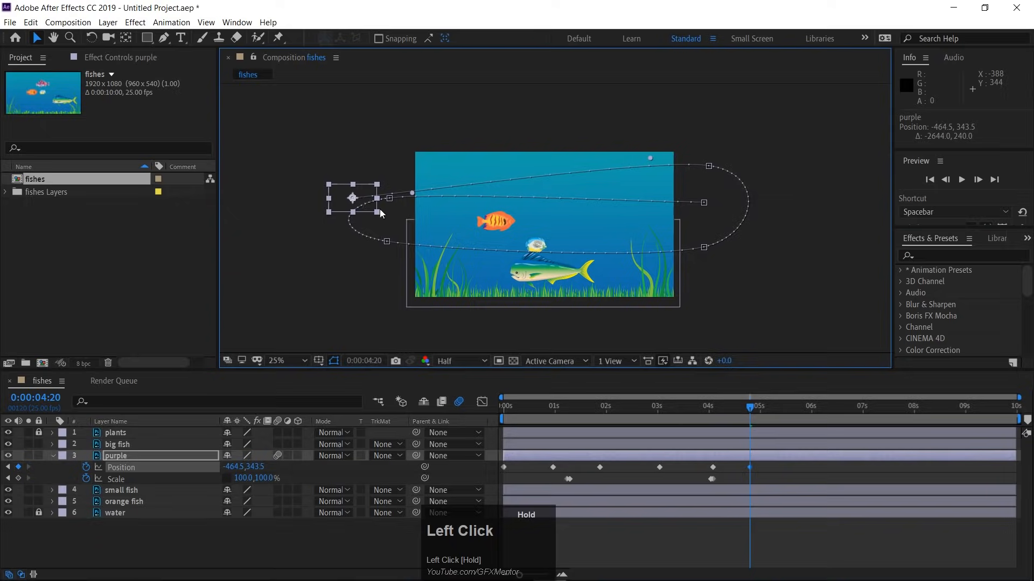
left_click_drag(722, 405, 510, 411)
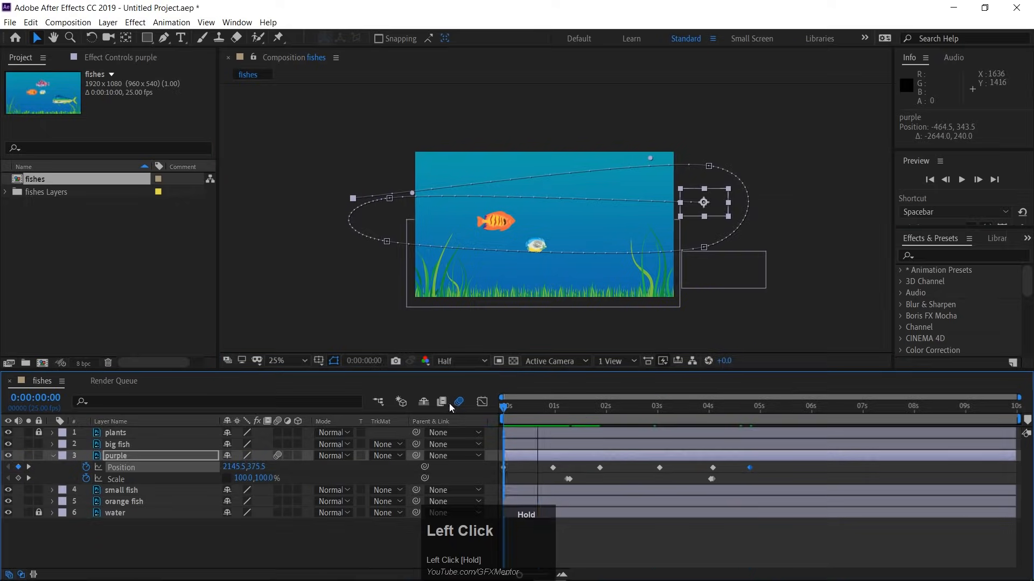
Step: Preview the animation and stretch all of the purple layer's Position and Scale keyframes proportionally so the last one falls near 10 seconds
key("space")
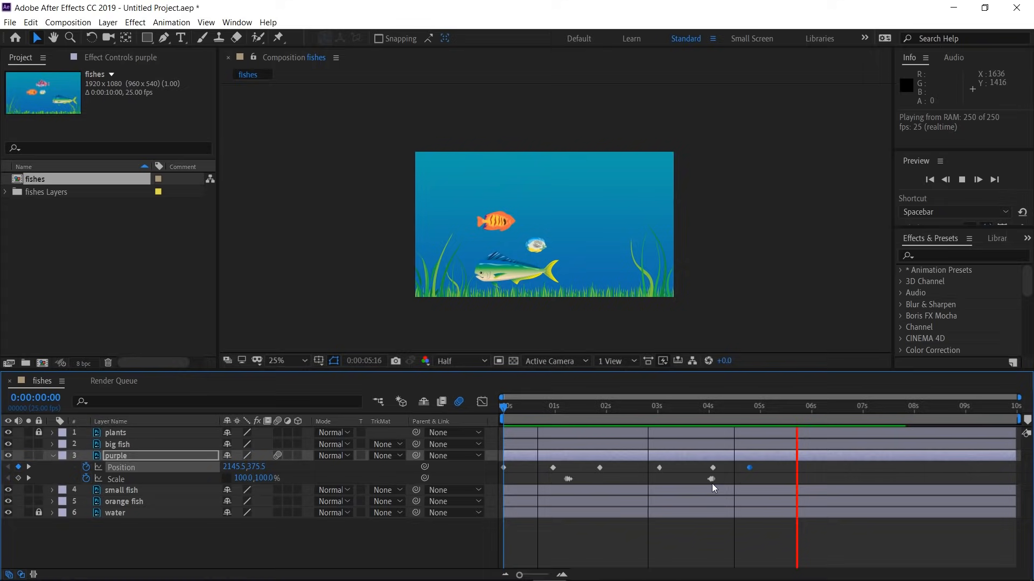
left_click_drag(732, 407, 694, 401)
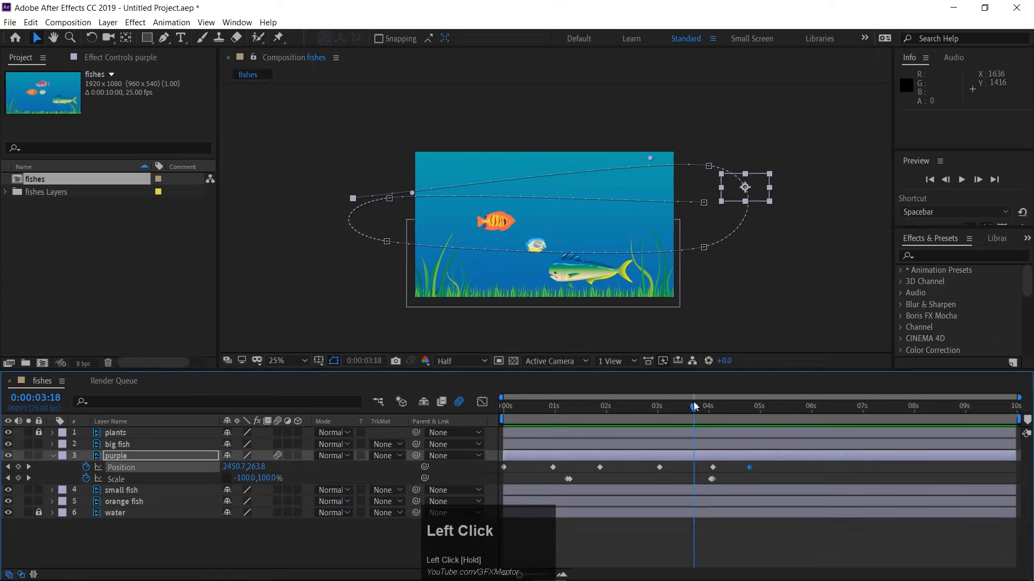
left_click_drag(765, 463, 492, 484)
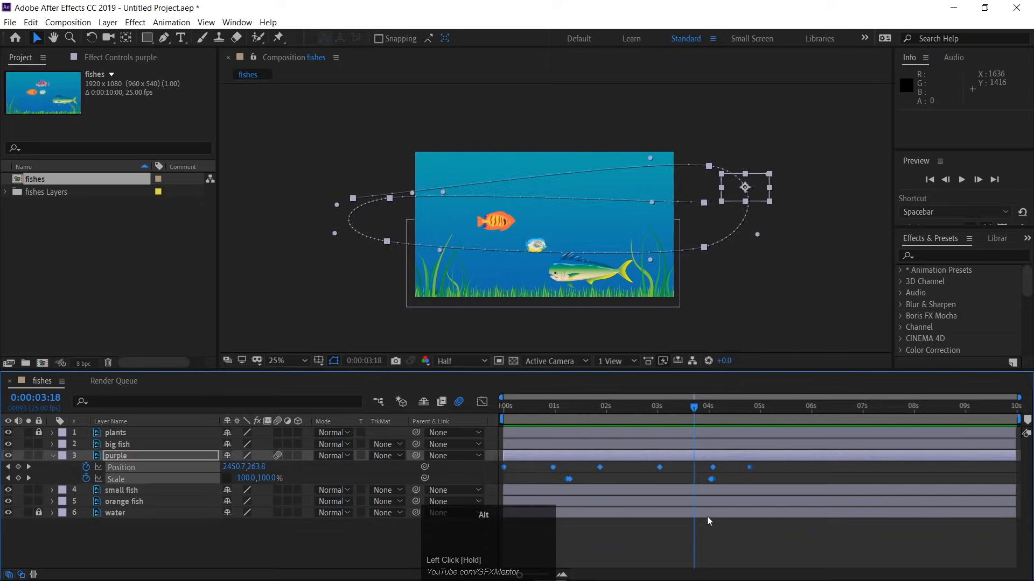
left_click_drag(751, 467, 1012, 470)
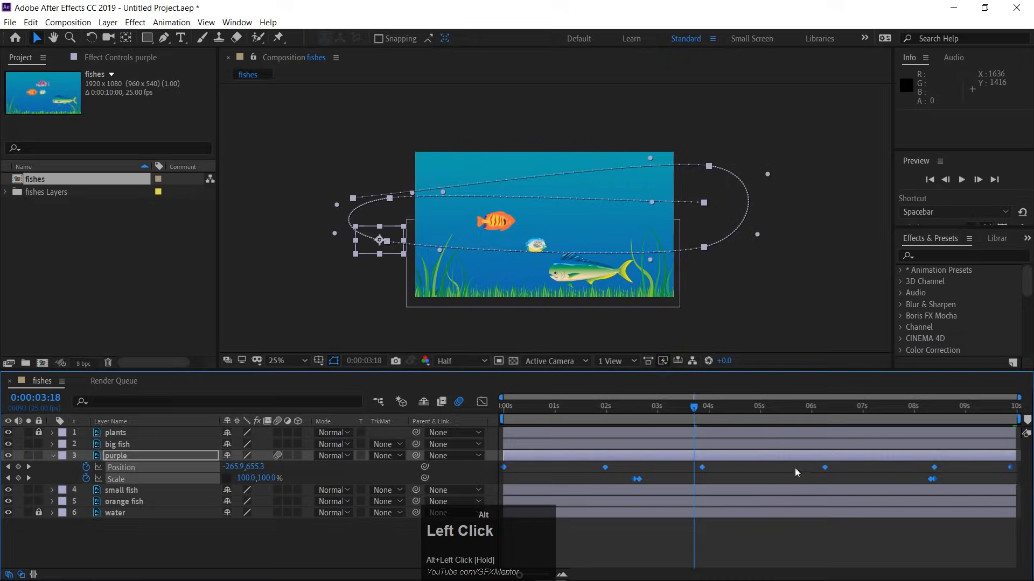
Step: Play back the purple fish's retimed swim in an enlarged composition view
key("space")
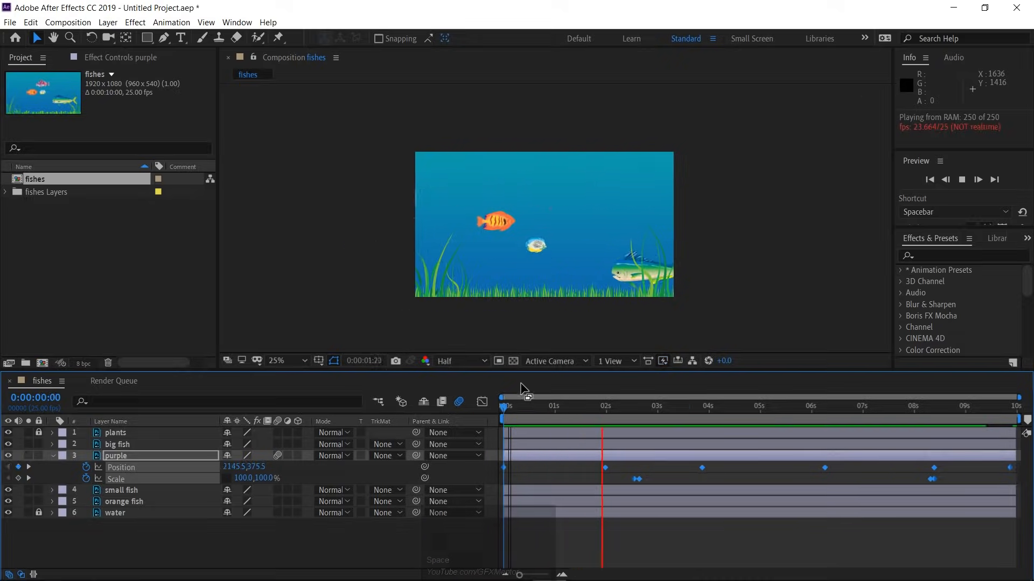
key("space")
scroll(511, 251, "up", 2)
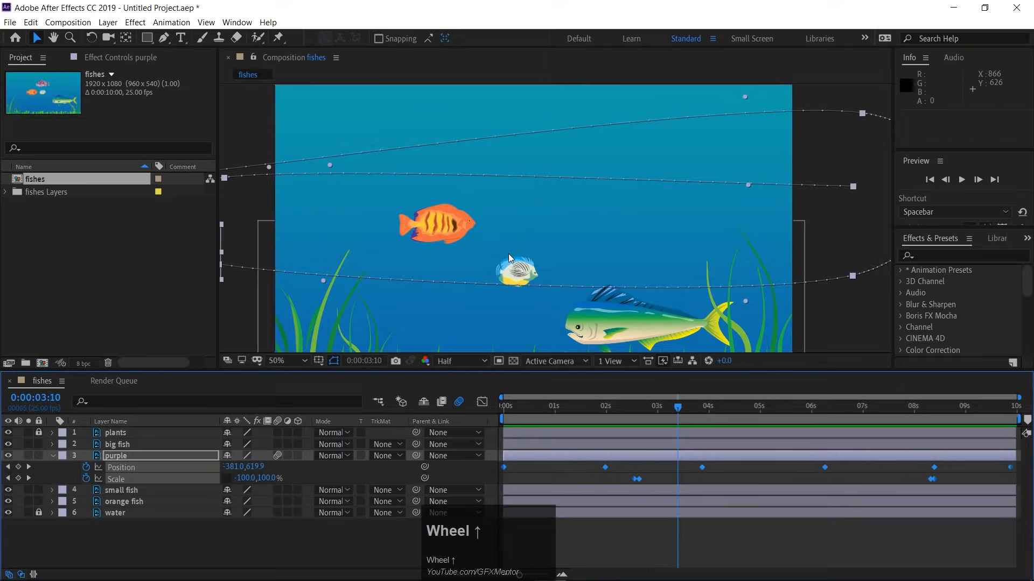
left_click_drag(481, 371, 469, 517)
key("space")
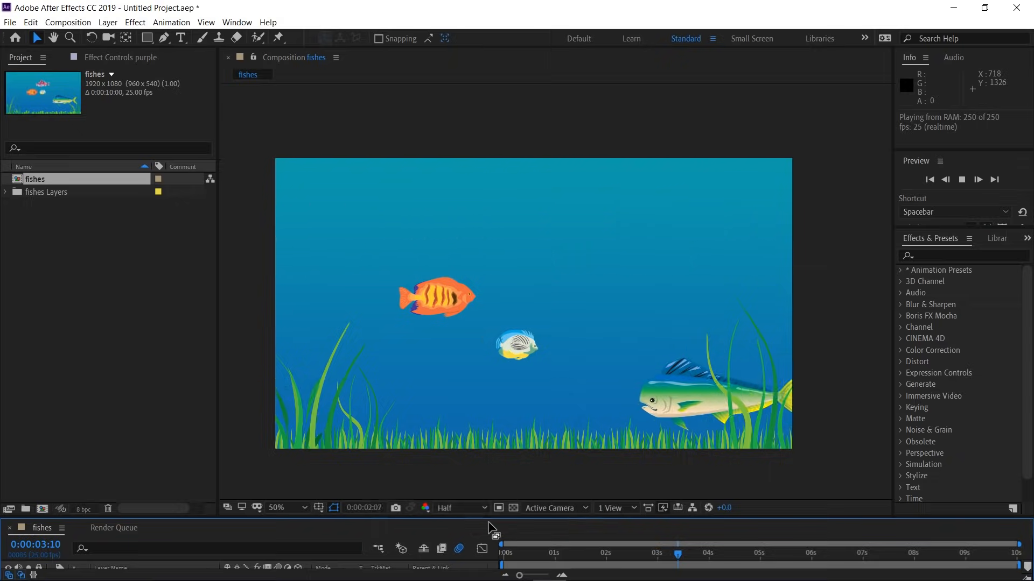
key("space")
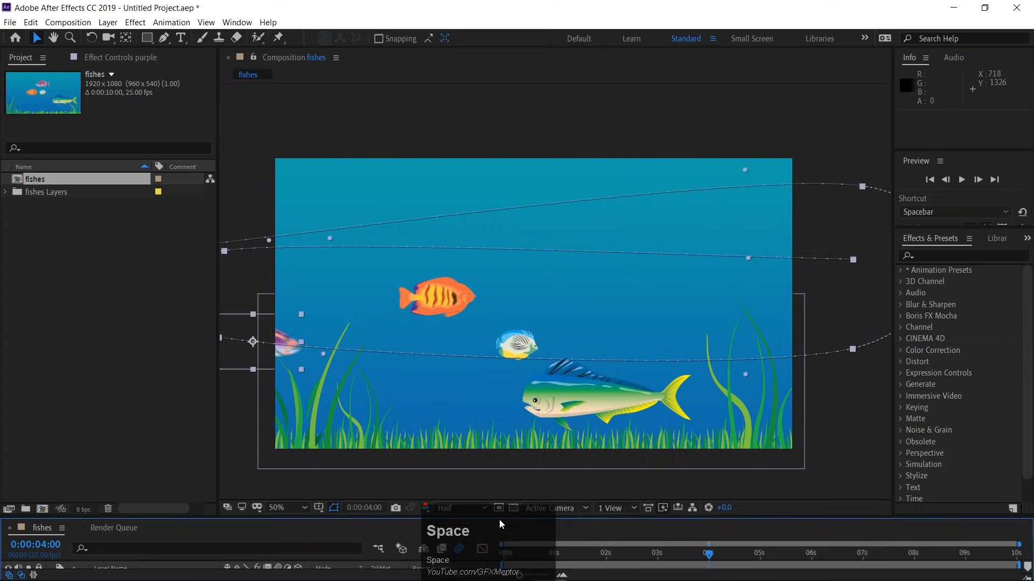
Step: Return to 0:00:00:00, lock the big fish and purple layers, and collapse the purple layer's properties
left_click_drag(594, 519, 594, 333)
left_click_drag(696, 376, 119, 413)
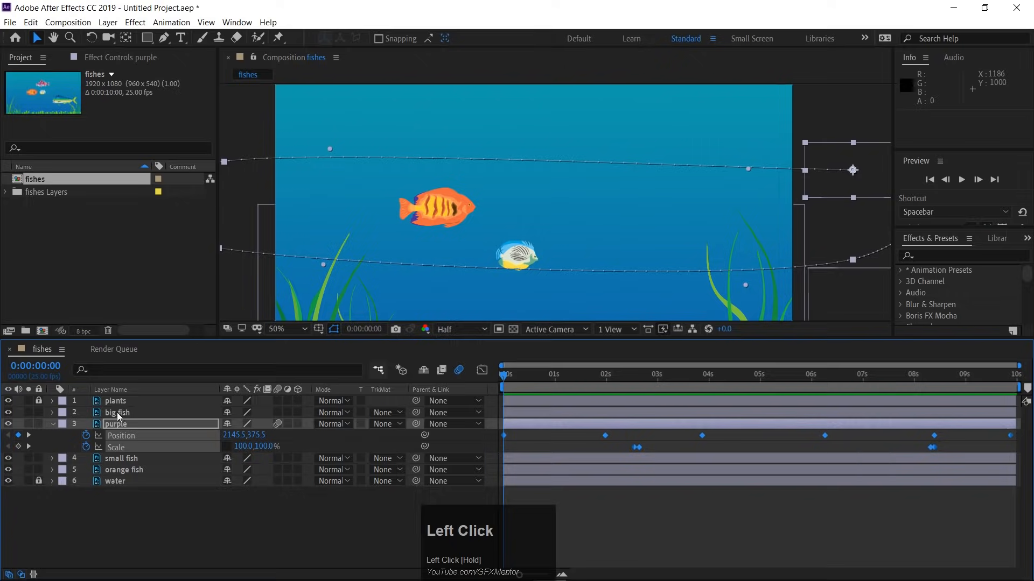
left_click(118, 413)
left_click(39, 412)
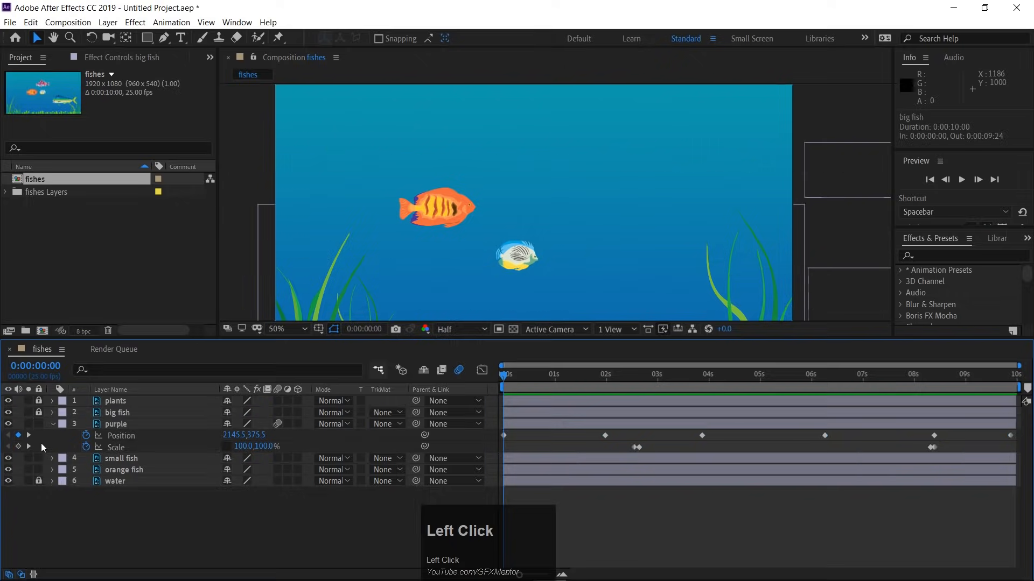
left_click(52, 424)
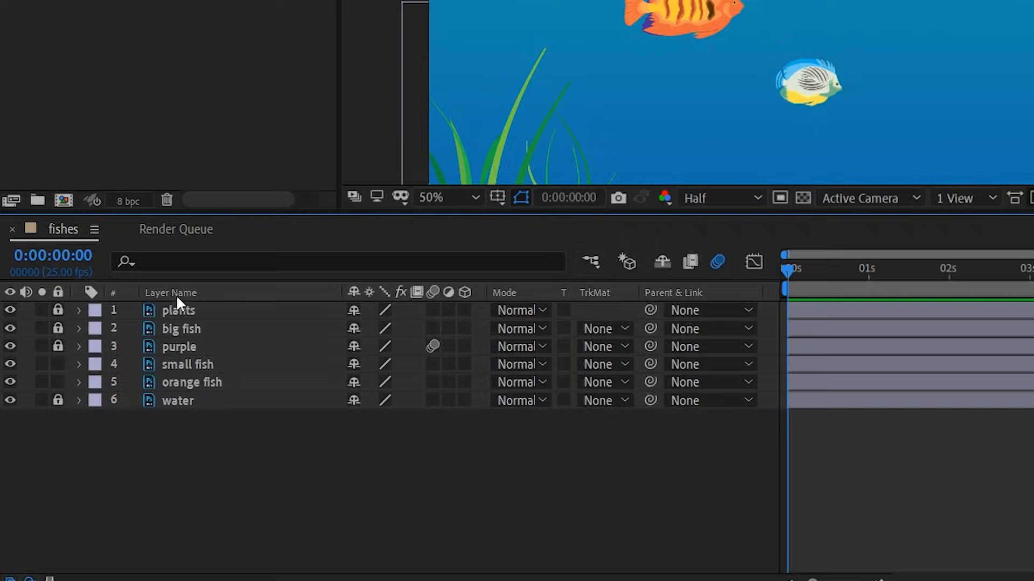
Step: Mark the plants, big fish, purple and water layers as shy and hide all shy layers in the timeline
left_click(353, 311)
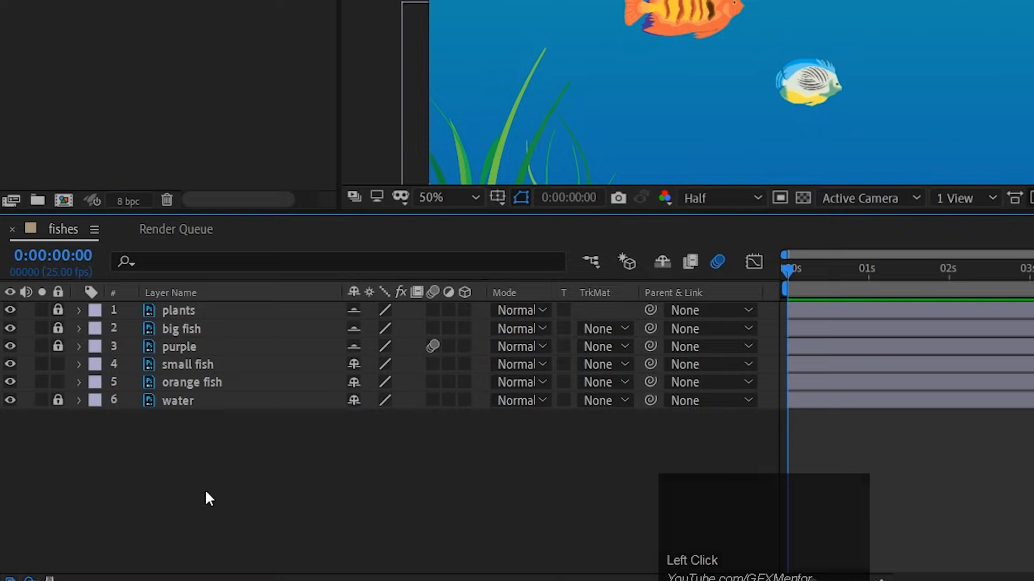
left_click(353, 401)
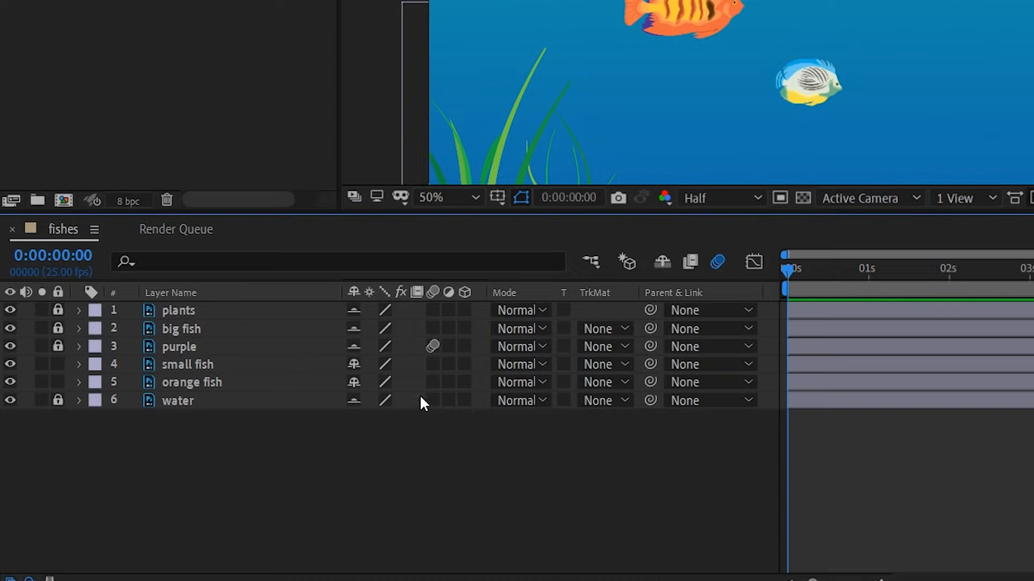
left_click(659, 264)
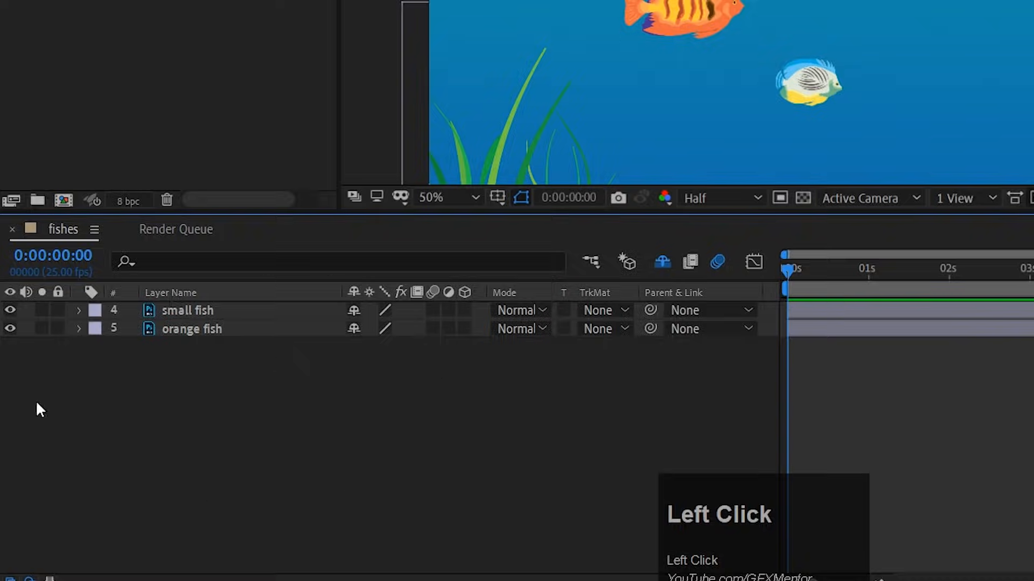
Step: Reveal the orange fish layer's Position and Scale and move the fish beyond the scene's left edge to about -151, 381.5
left_click(127, 308)
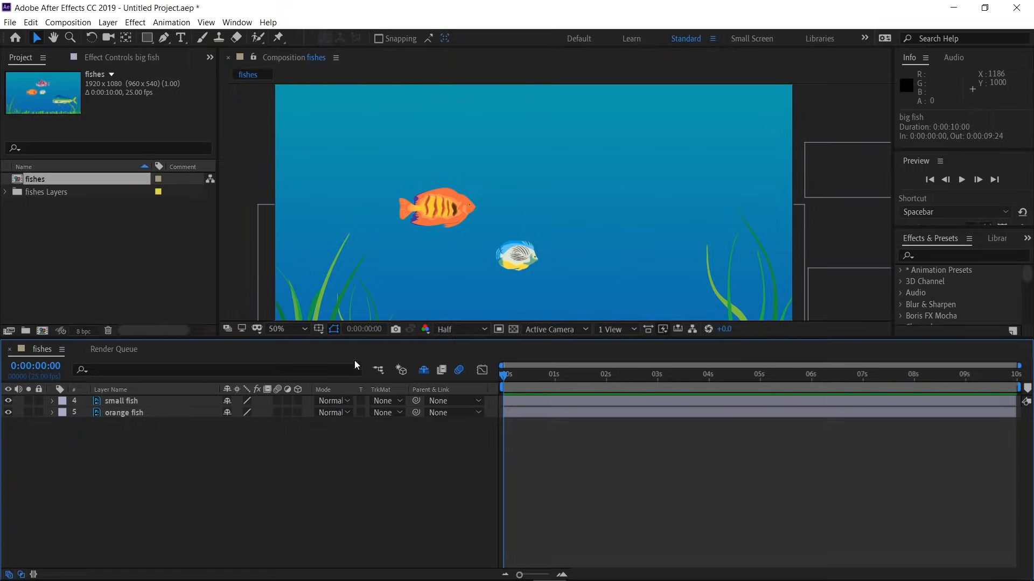
left_click_drag(349, 341, 340, 454)
left_click_drag(503, 481, 470, 470)
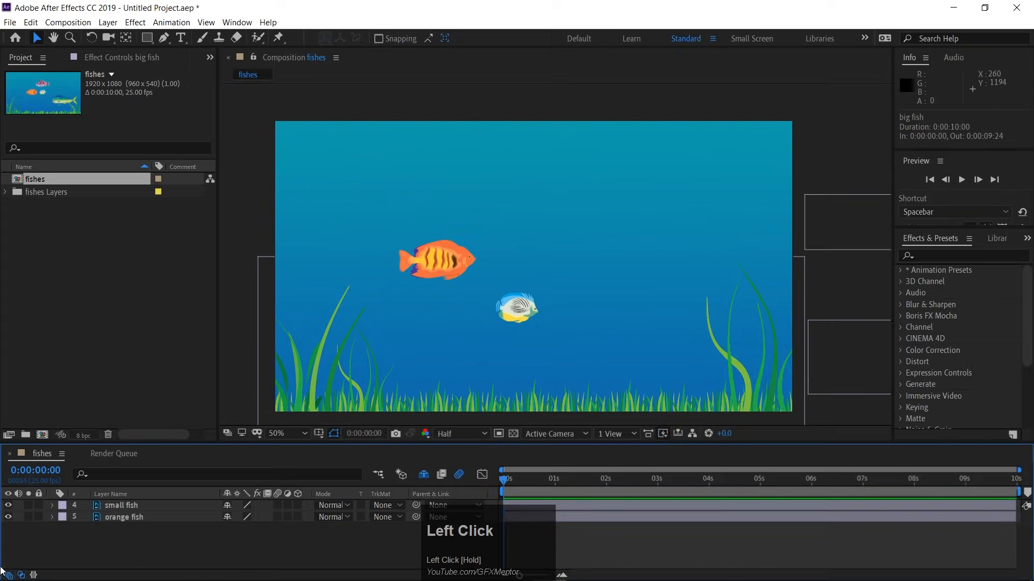
left_click(122, 517)
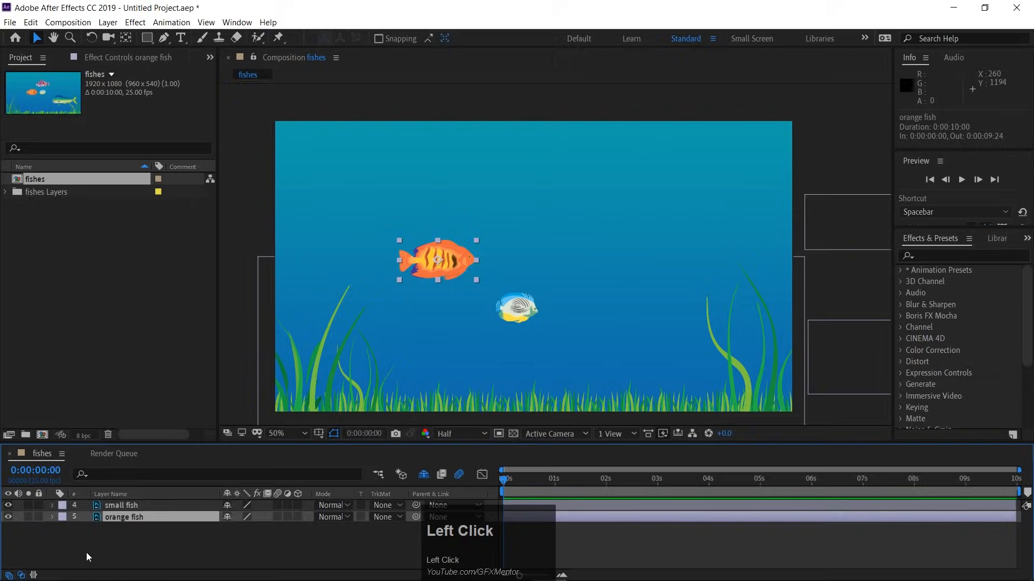
left_click(102, 559)
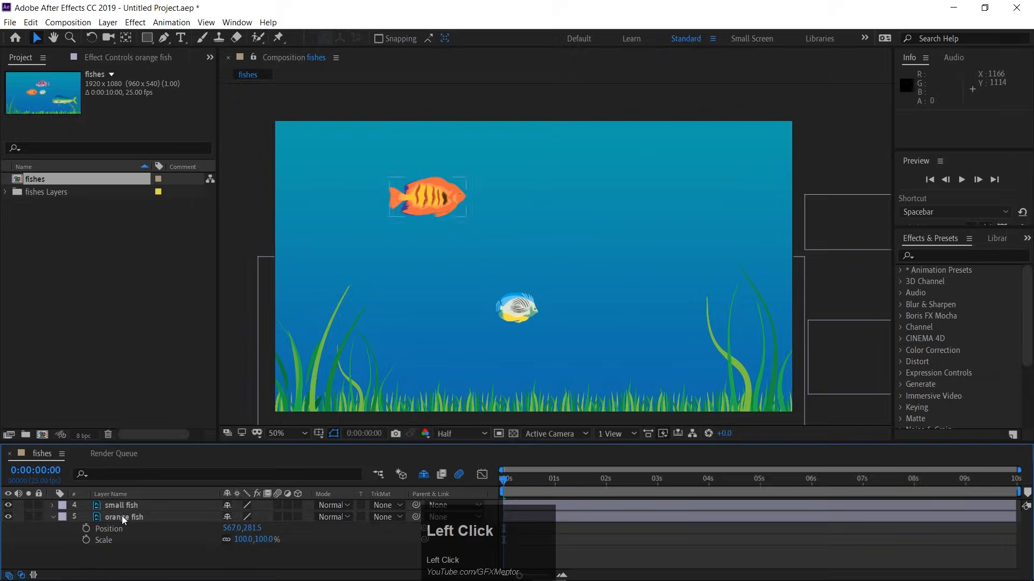
left_click_drag(438, 199, 247, 225)
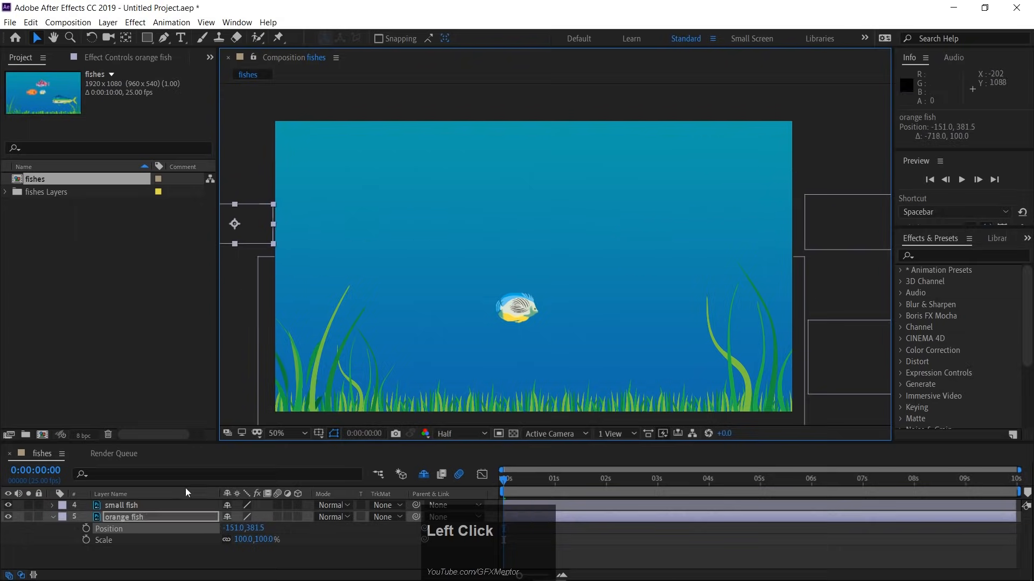
Step: Add Position and Scale keyframes to the orange fish at 0:00:00:00, scaling it to 50% and moving it to about -91, 379.5
left_click(86, 529)
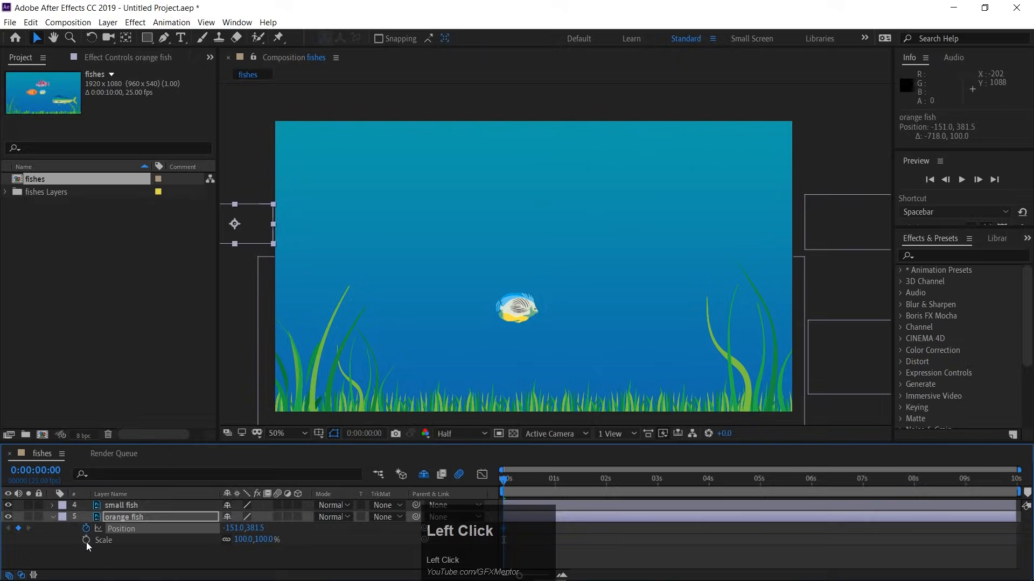
left_click(87, 541)
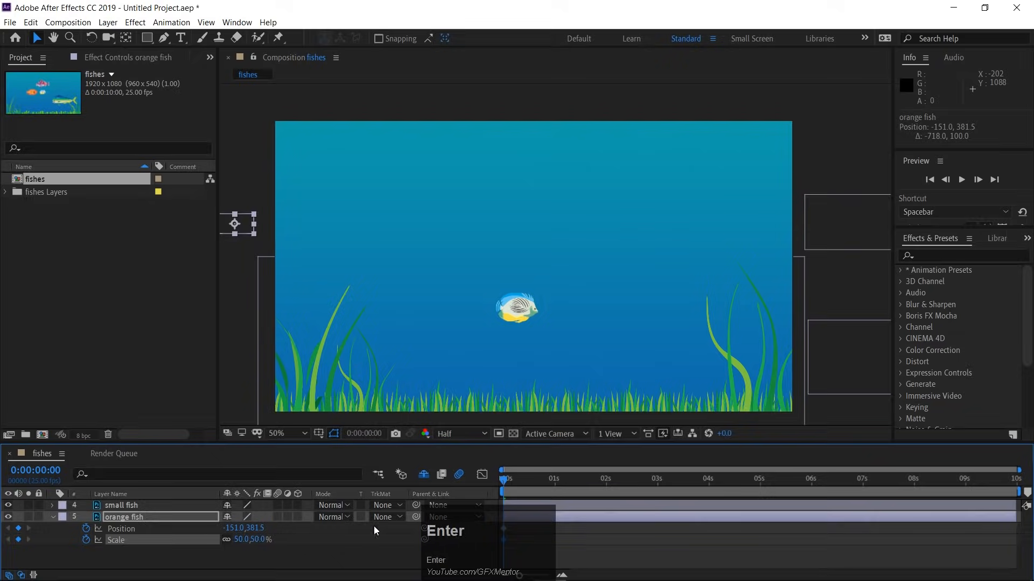
left_click_drag(248, 221, 262, 219)
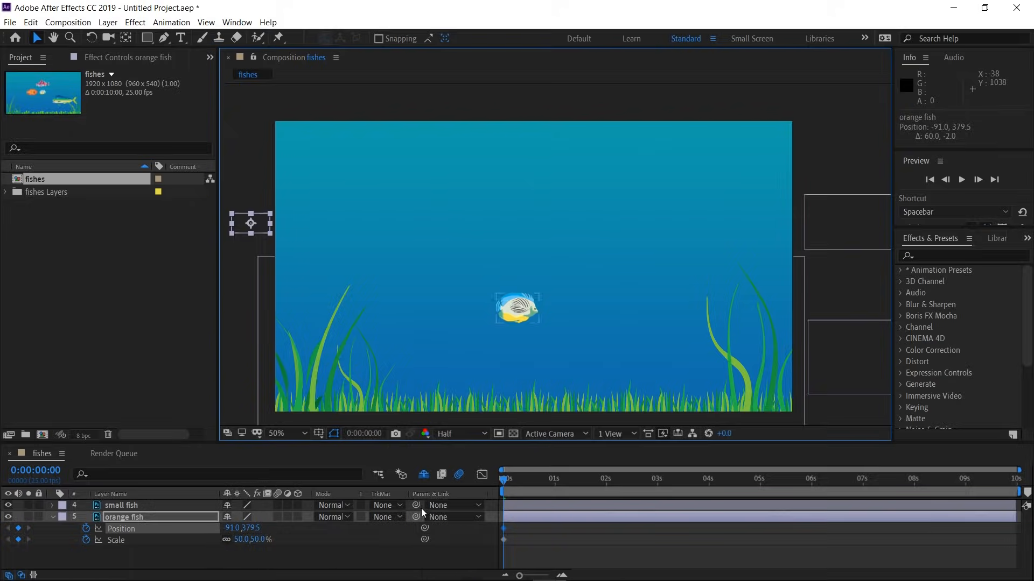
Step: At 0:00:06:00 move the orange fish beyond the right edge to about 2049, 221.5, and lower its path's start point to about -93, 527.5
left_click_drag(515, 477, 813, 482)
mouse_move(265, 229)
left_mouse_down()
mouse_move(802, 221)
mouse_move(841, 186)
left_mouse_up()
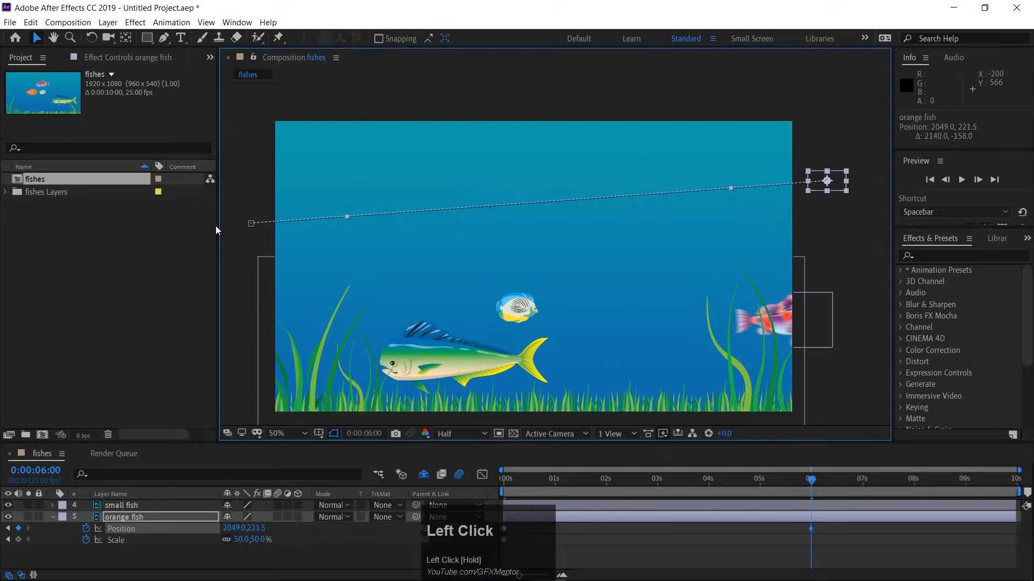
left_click_drag(251, 223, 248, 262)
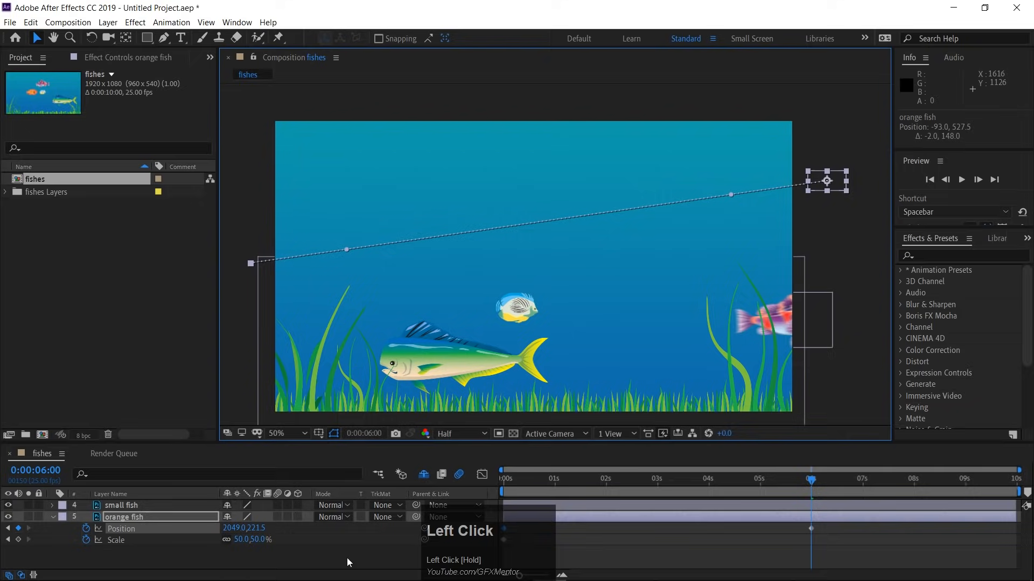
Step: Set the orange fish's scale to 100% at 0:00:06:00 and move it fully outside the scene's right edge
left_click(242, 540)
type("100")
key("Return")
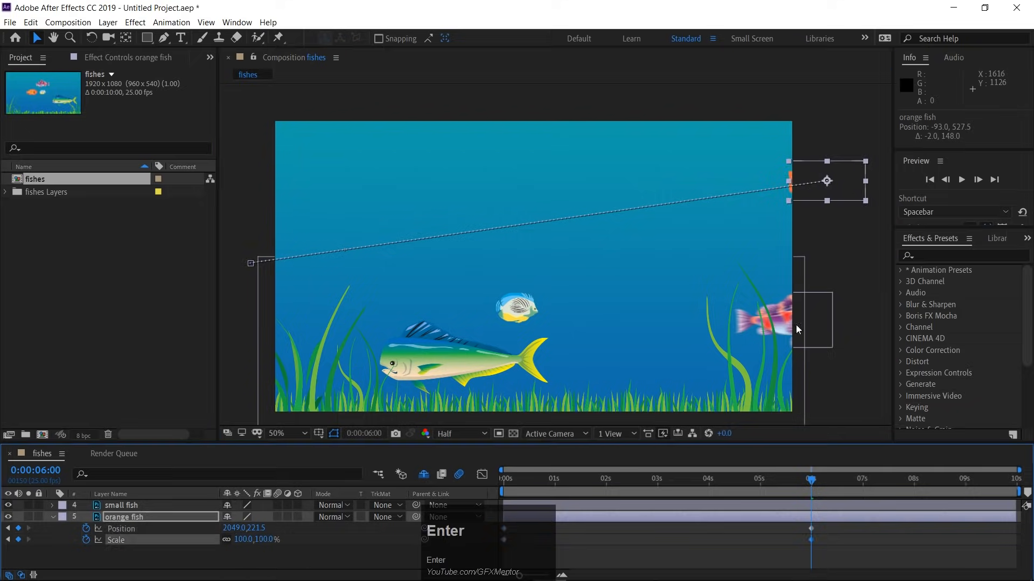
left_click_drag(841, 185, 859, 189)
Step: Preview the orange fish's swim and retime its Position and Scale keyframes to start at 0:00:01:17 and end at 0:00:09:18
left_click_drag(801, 482, 421, 491)
key("space")
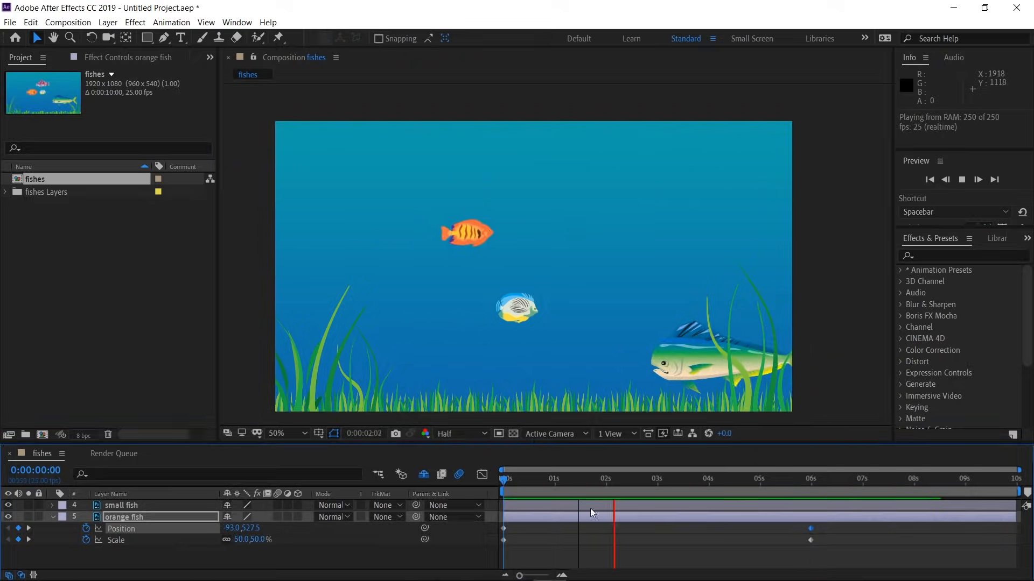
key("space")
left_click_drag(826, 546, 999, 532)
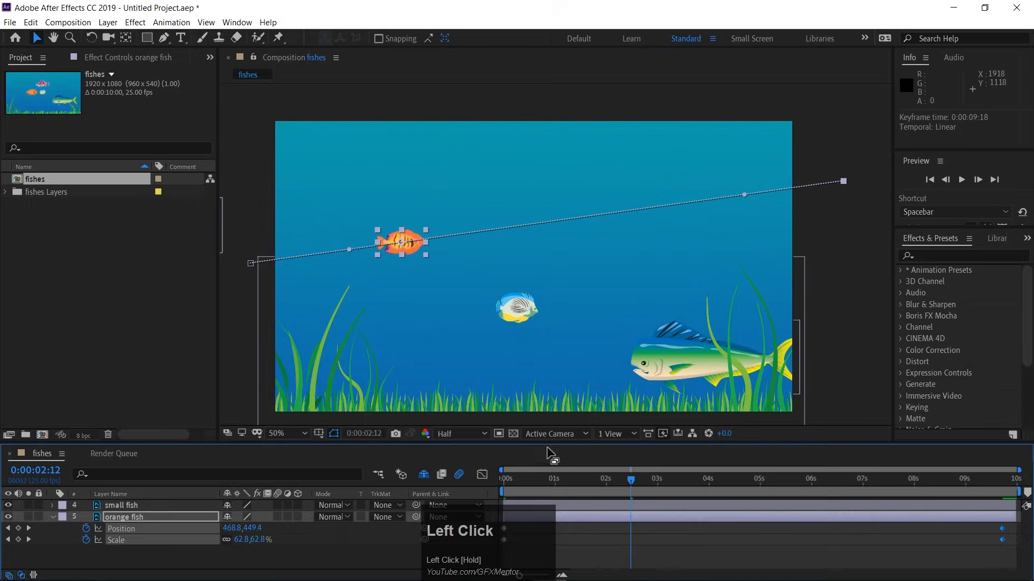
left_click_drag(549, 445, 548, 369)
left_click(500, 456)
left_click(502, 457)
left_click_drag(501, 464, 585, 450)
Step: Preview the animation from the start and set the composition view magnification to Fit up to 100%
left_click_drag(571, 407, 432, 403)
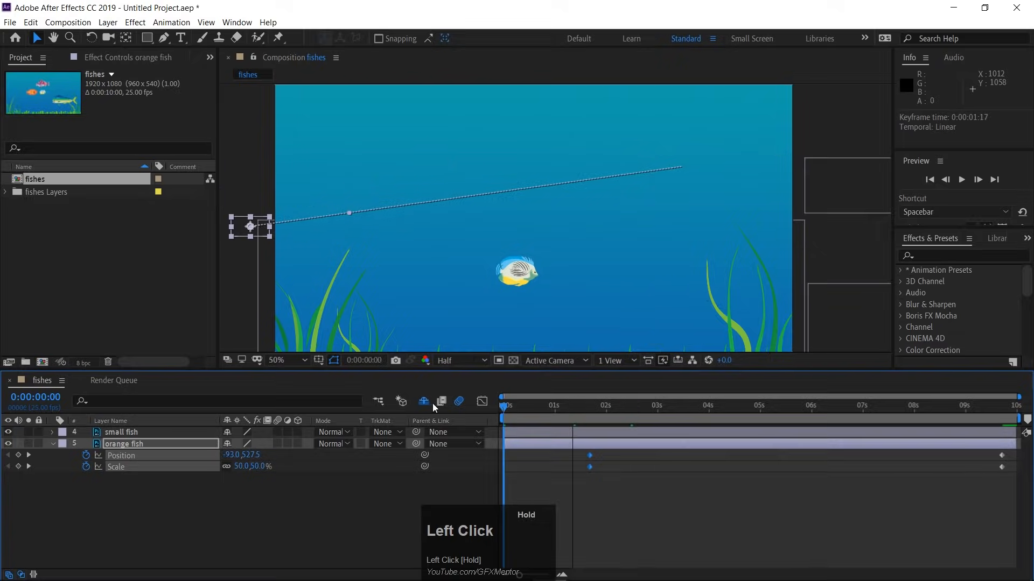
key("space")
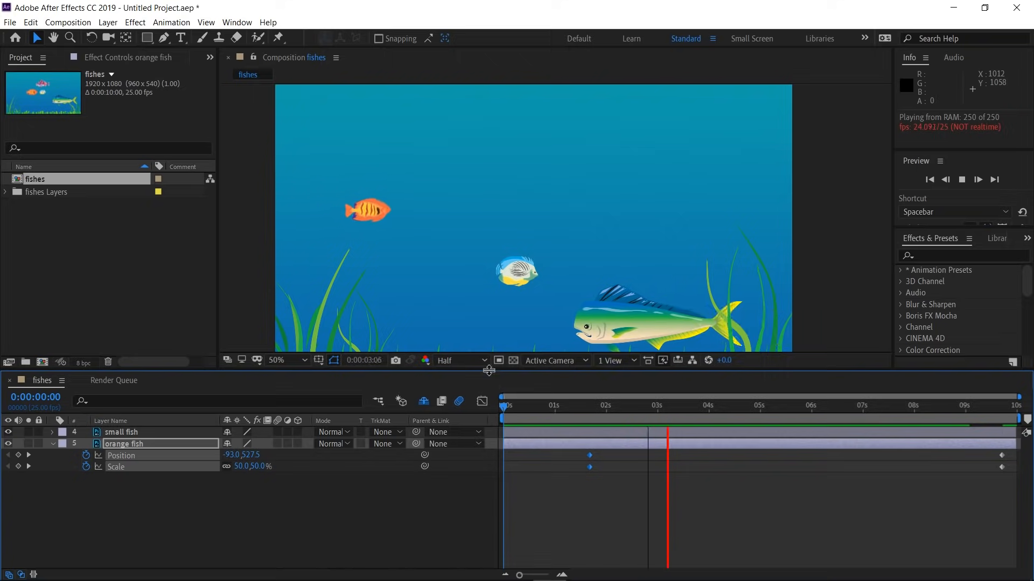
left_click_drag(496, 371, 497, 476)
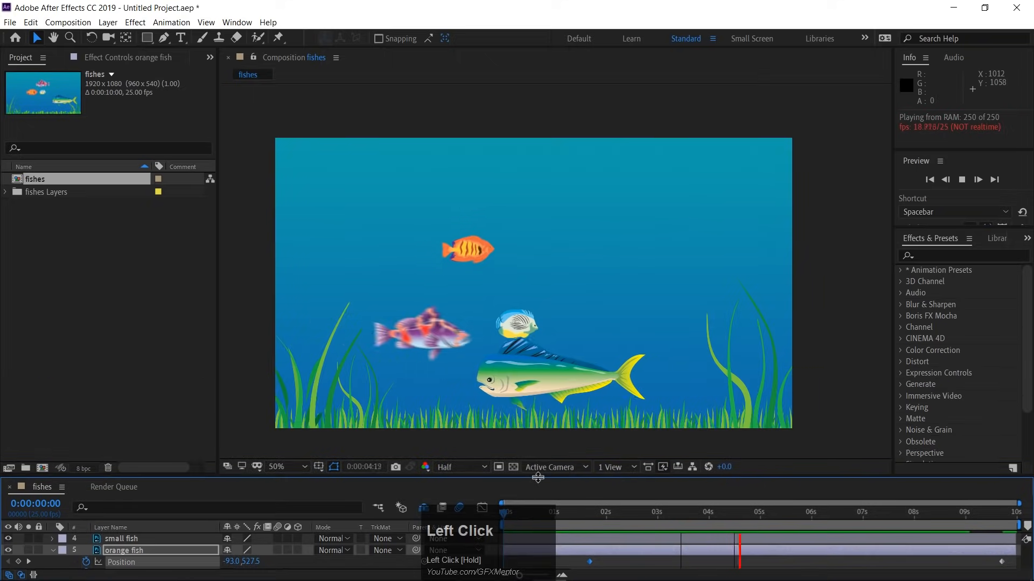
key("space")
left_click(294, 468)
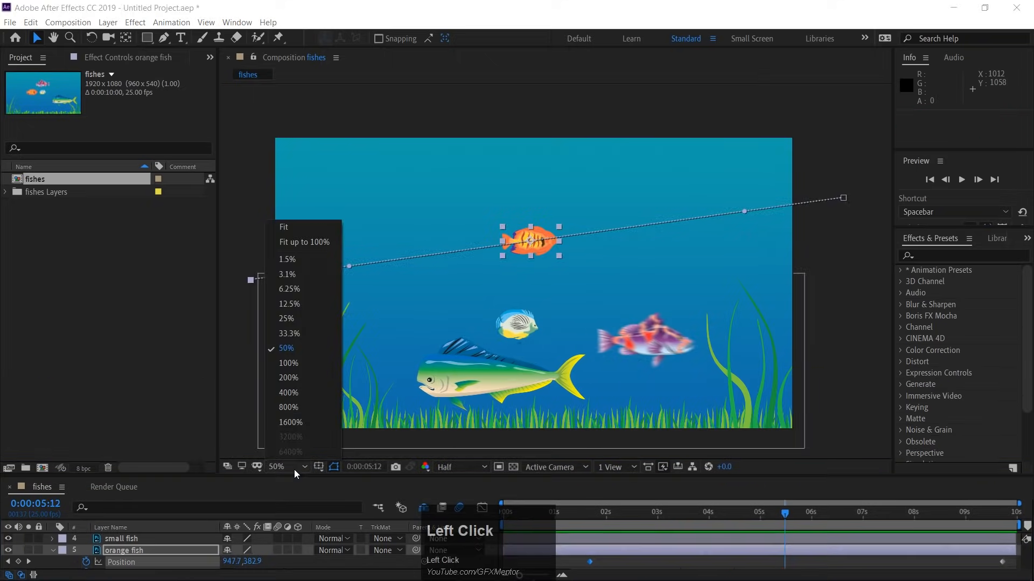
left_click(304, 243)
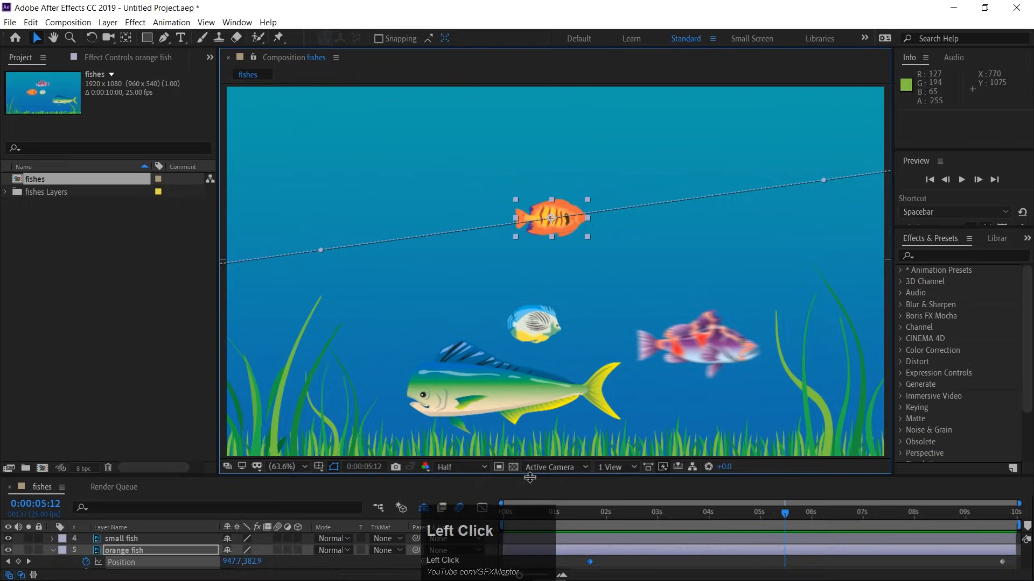
key("space")
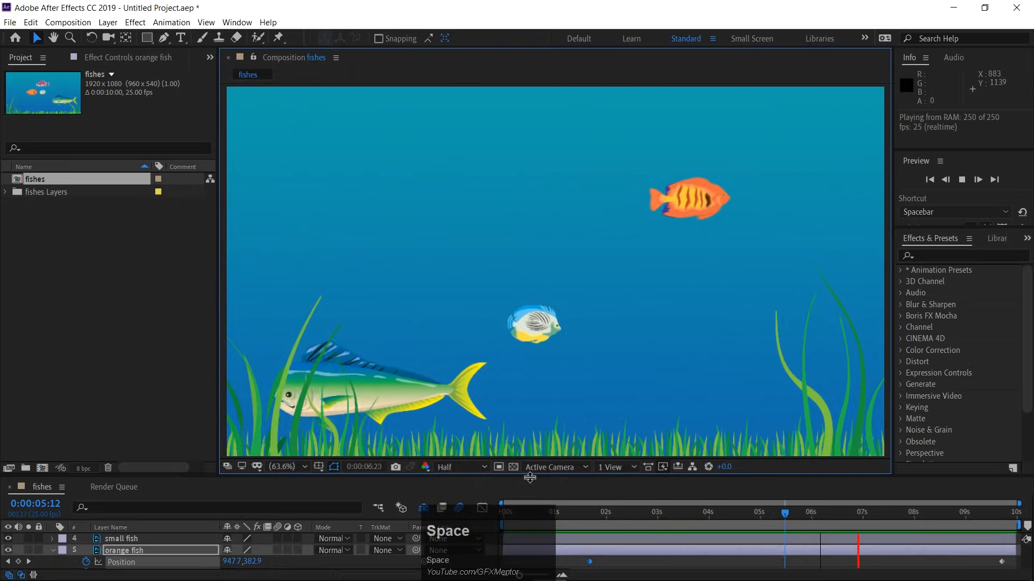
key("space")
Step: Move the small fish to about 812, 598.6, enlarge the timeline area, and switch to Illustrator
left_click_drag(541, 331, 526, 296)
left_click_drag(504, 475, 505, 292)
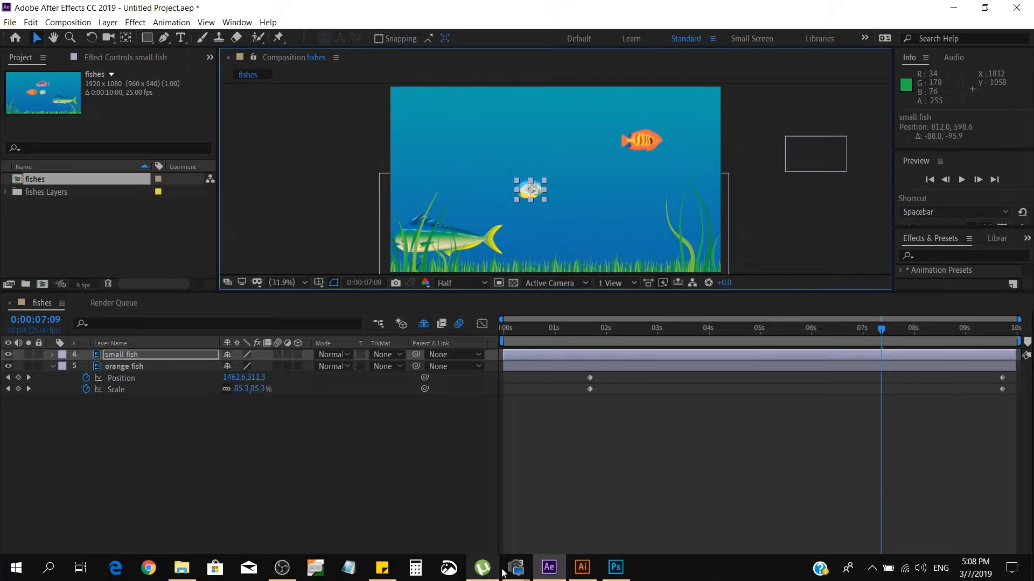
left_click(582, 566)
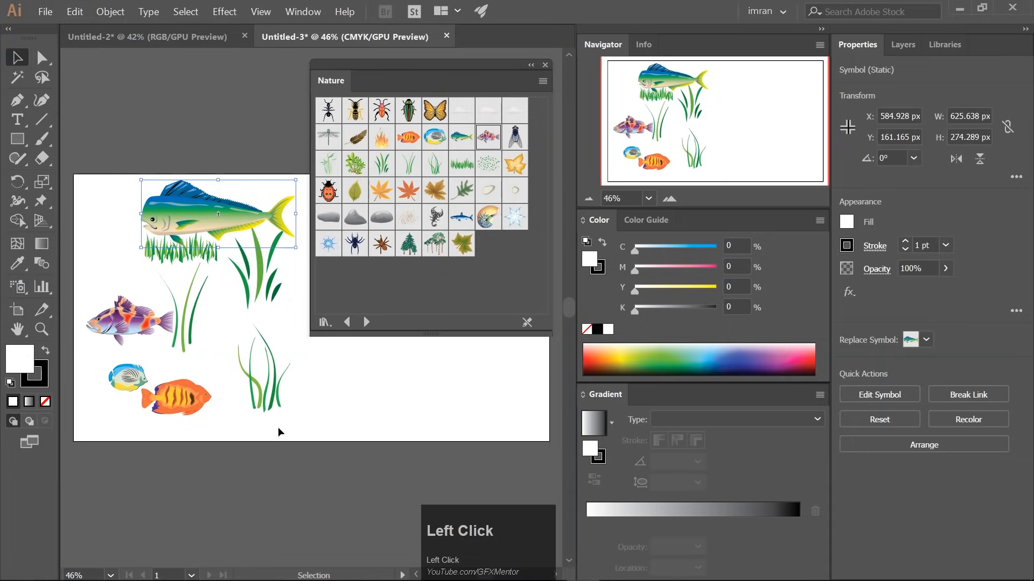
Step: Draw a horizontal line about 2198 px long across the artboard, extending past both of its edges
left_click(36, 121)
key("Tab")
mouse_move(29, 344)
left_mouse_down()
mouse_move(160, 268)
mouse_move(120, 264)
mouse_move(738, 224)
mouse_move(664, 228)
left_mouse_up()
key("Tab")
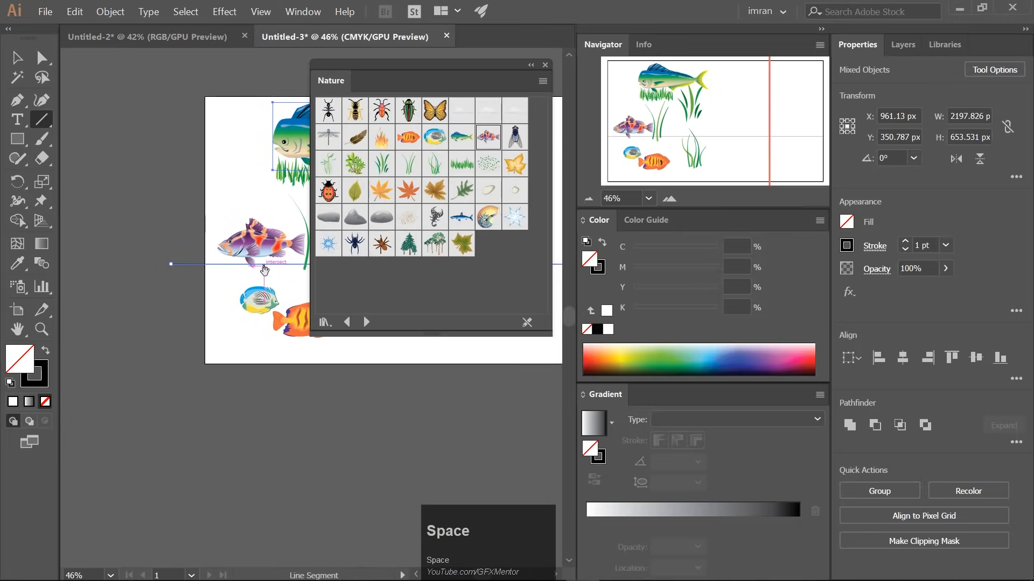
left_click_drag(474, 349, 389, 519)
left_click(225, 11)
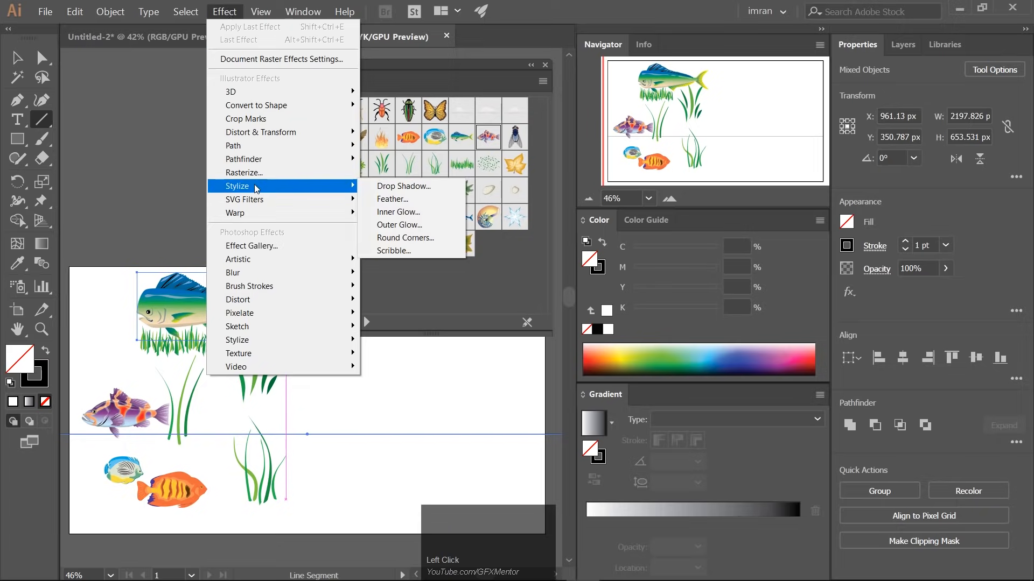
left_click(273, 138)
left_click(393, 209)
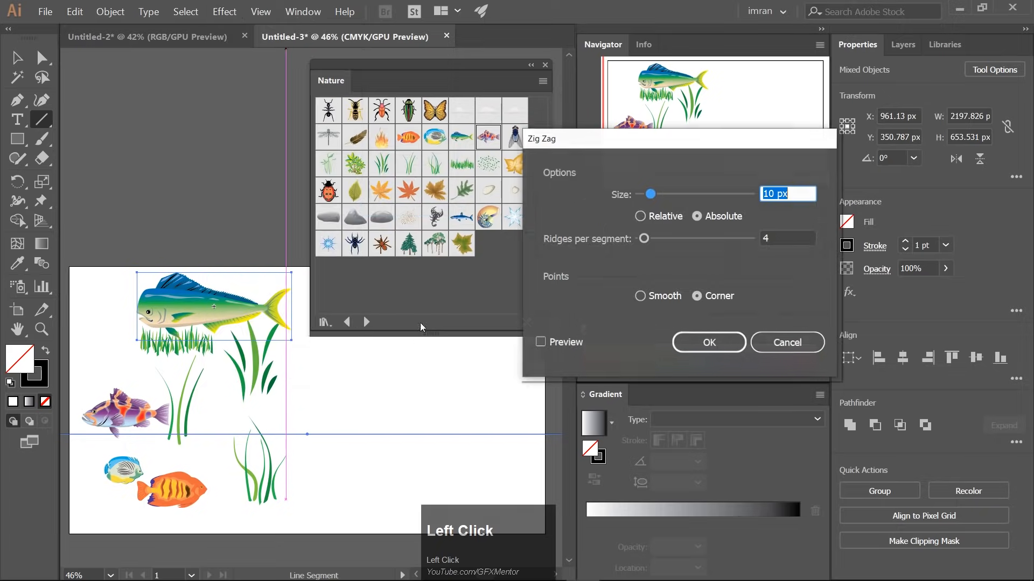
left_click(574, 339)
left_click_drag(650, 194, 668, 198)
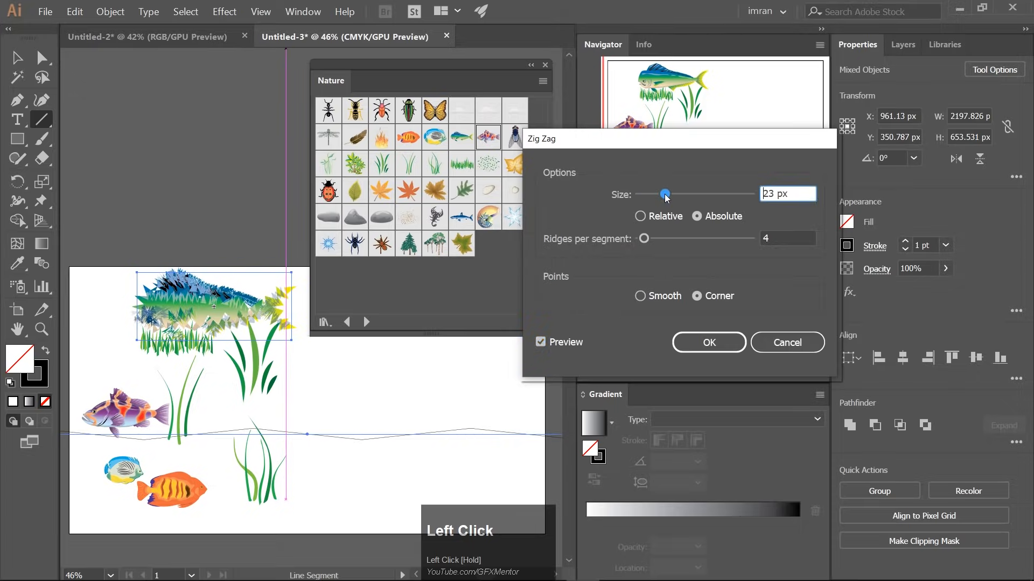
left_click(787, 342)
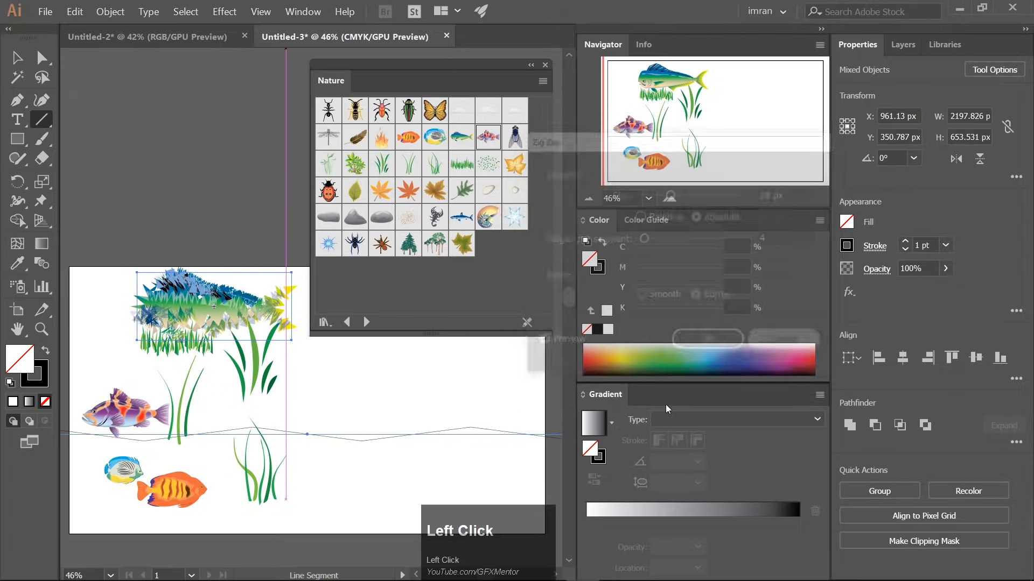
Step: Apply a Zig Zag effect to the horizontal line only, with 20 px absolute size, 10 ridges per segment and smooth points
key("v")
left_click(409, 436)
left_click_drag(433, 414, 339, 442)
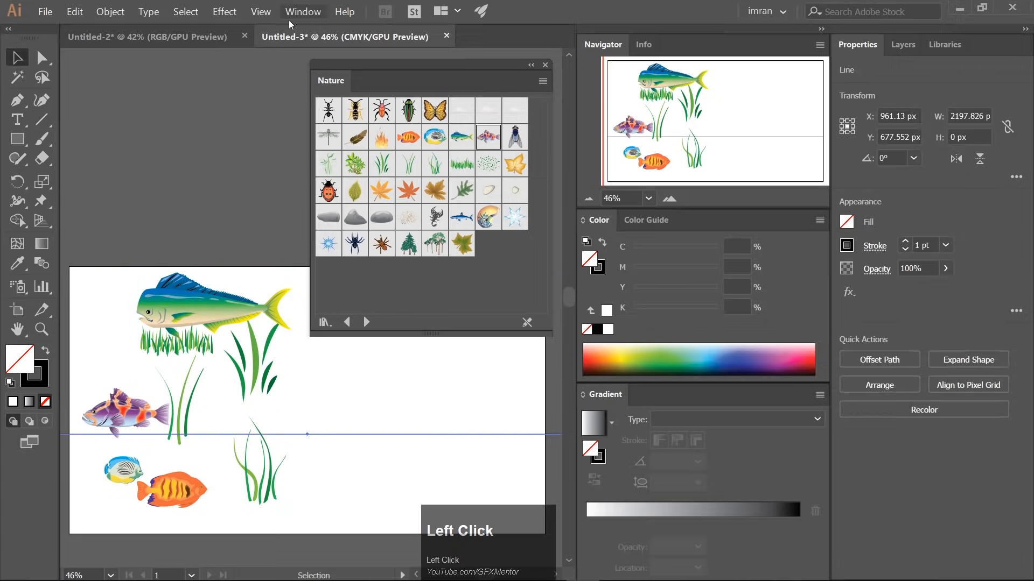
left_click(225, 12)
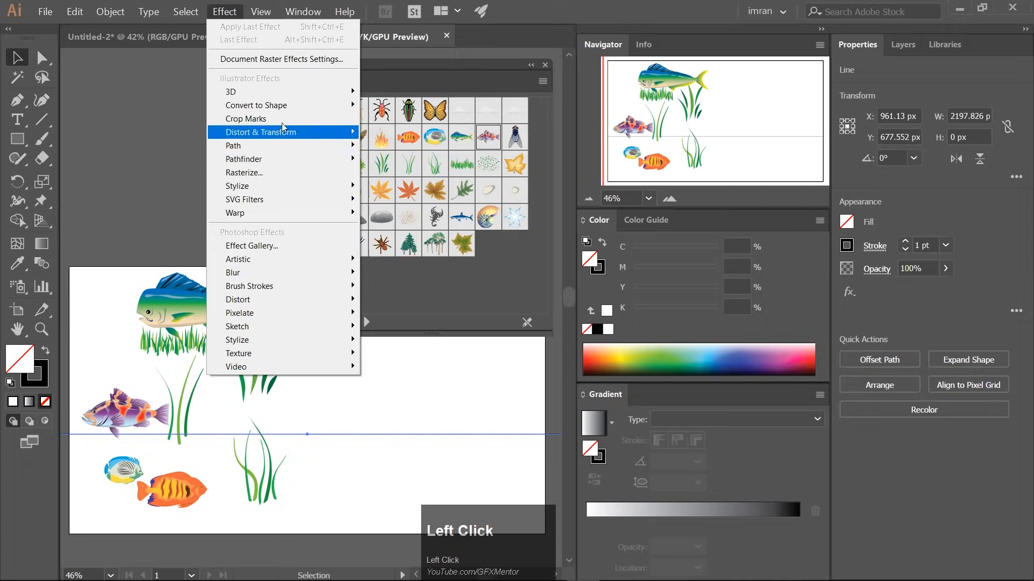
mouse_move(280, 132)
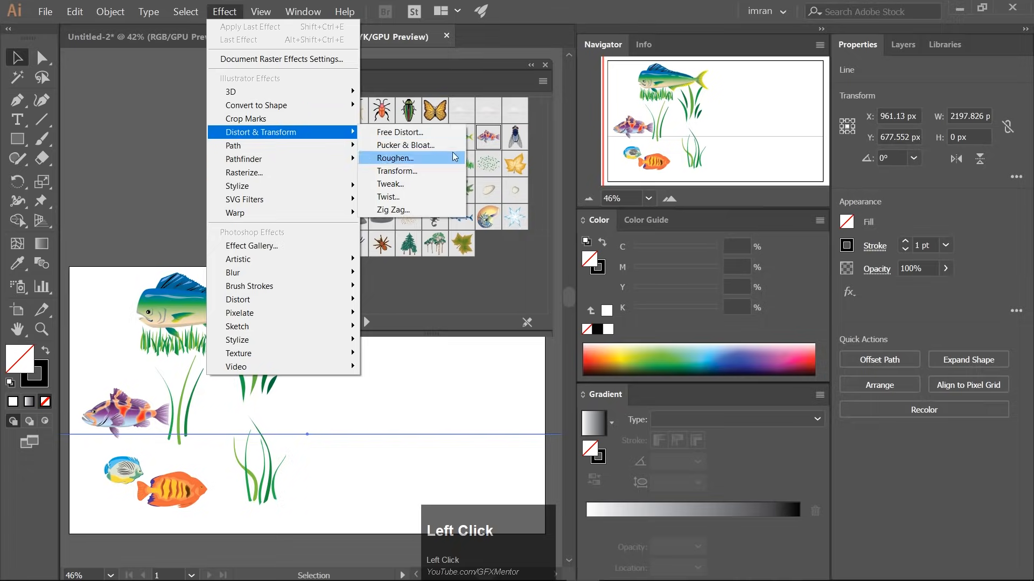
left_click(419, 211)
left_click(560, 341)
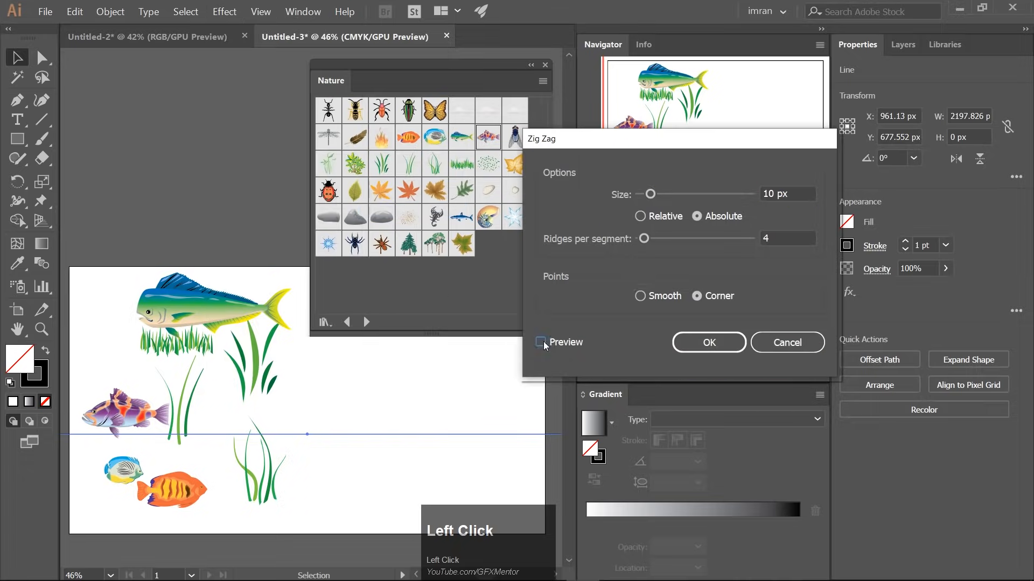
left_click(651, 239)
left_click_drag(671, 240, 670, 240)
left_click(658, 298)
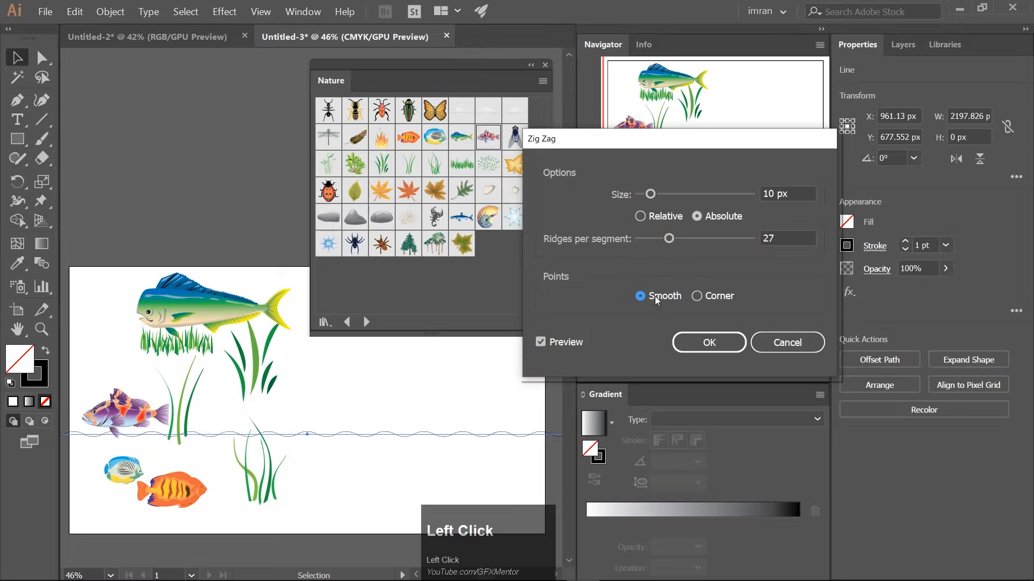
left_click_drag(671, 244, 653, 241)
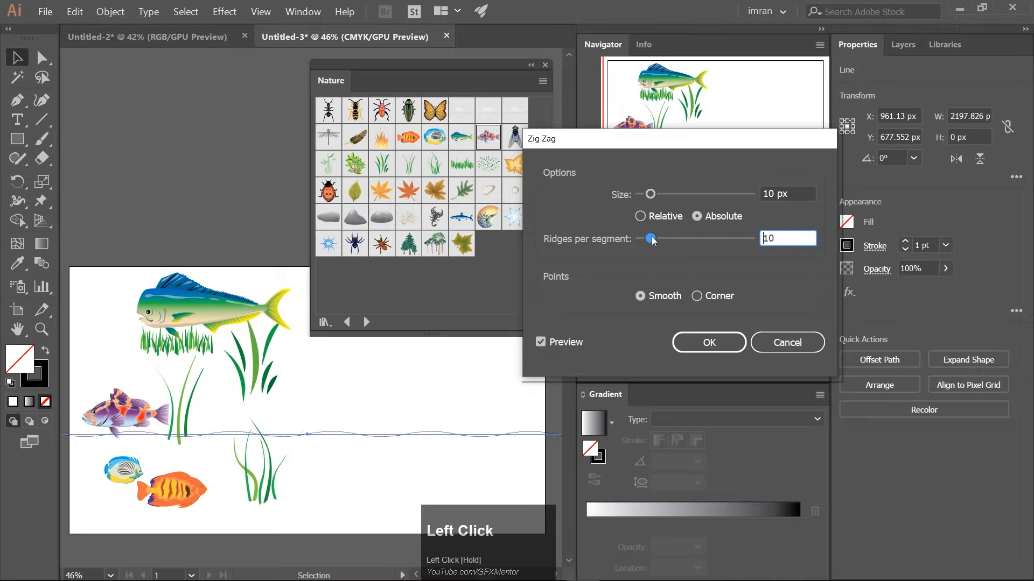
left_click_drag(650, 194, 661, 196)
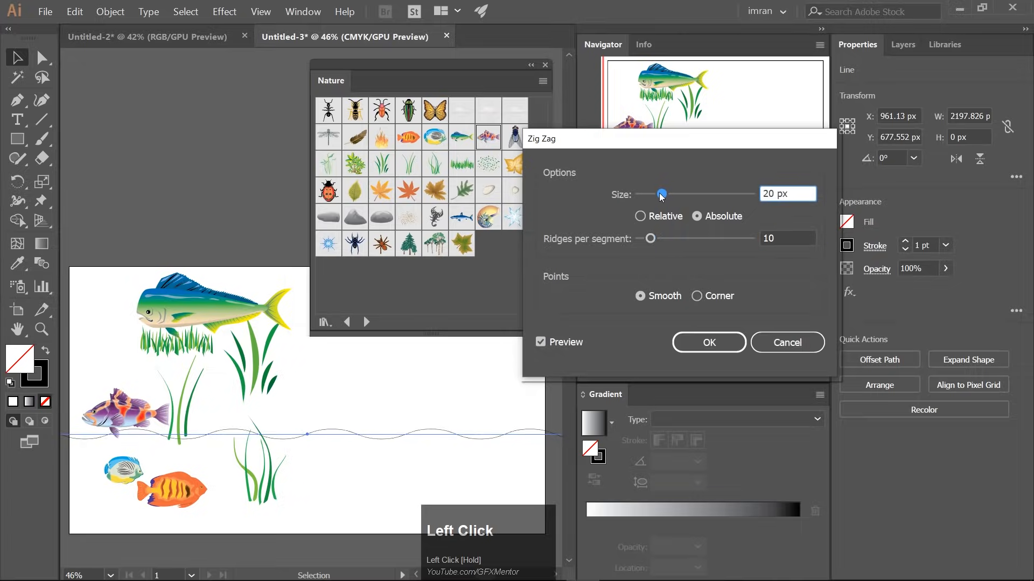
left_click(672, 337)
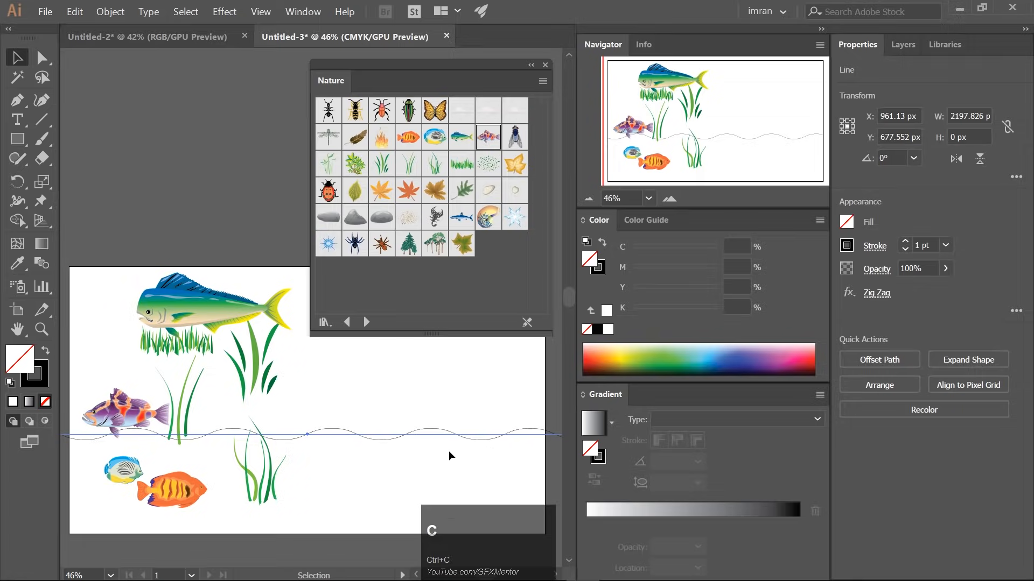
Step: Copy the wavy line into After Effects as the small fish's Position path, starting at 0:00:00:00
key("alt+Tab")
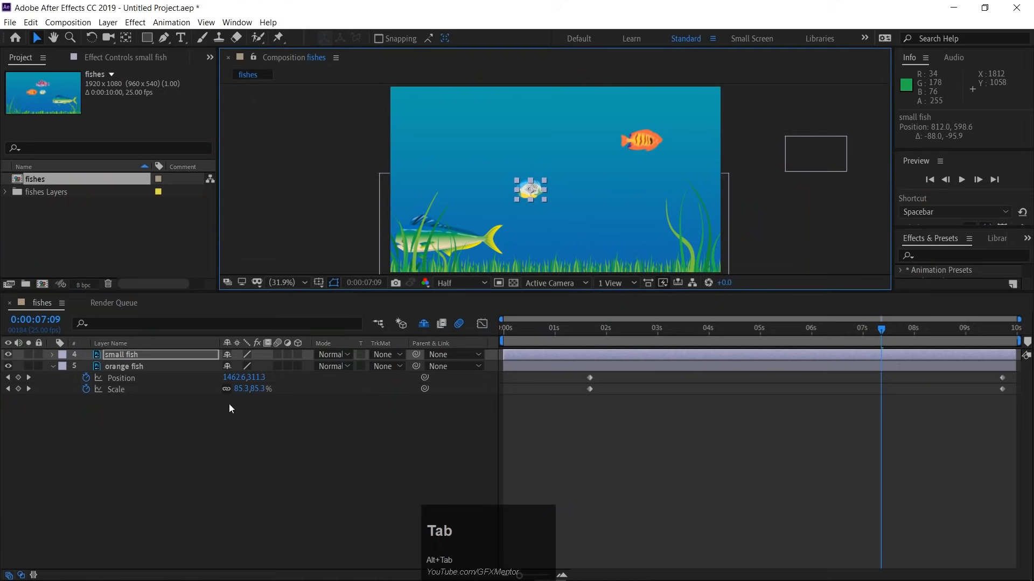
left_click(114, 357)
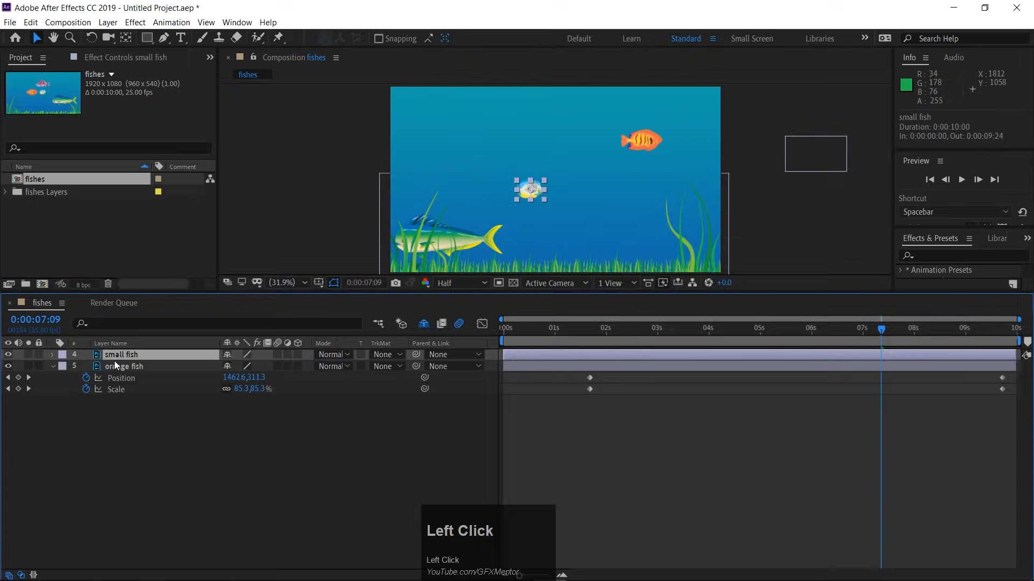
key("p")
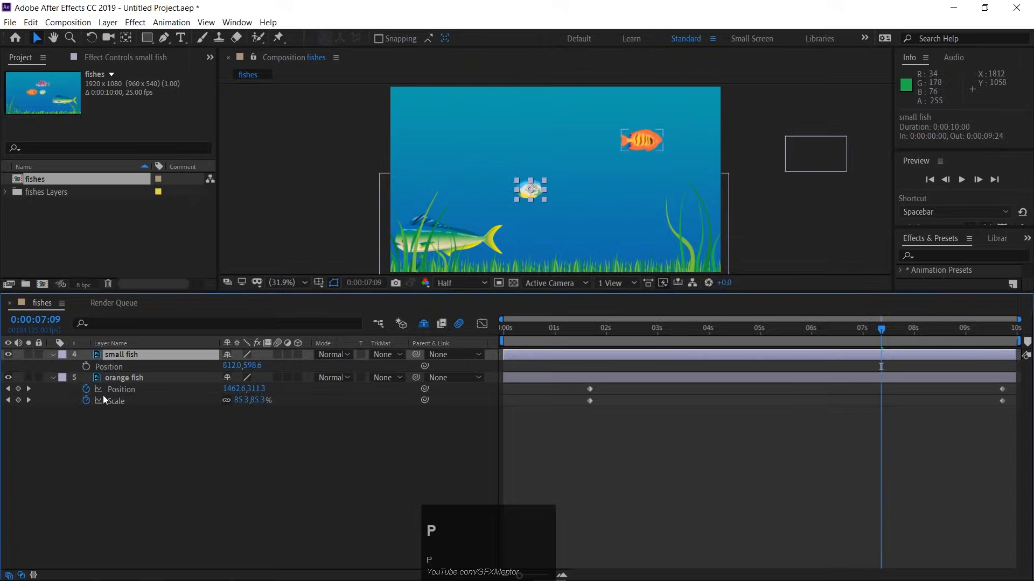
left_click_drag(588, 331, 201, 360)
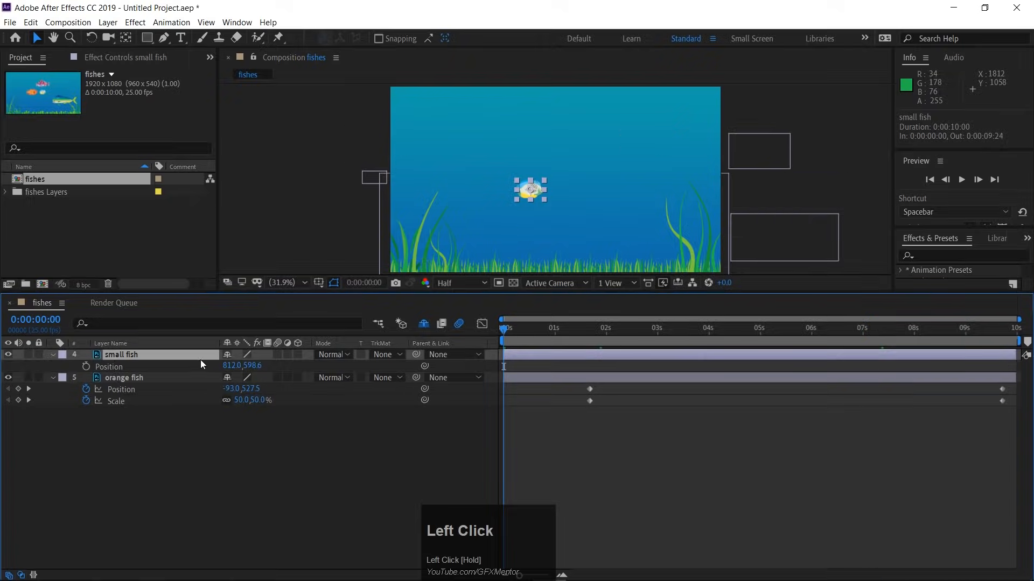
left_click(110, 368)
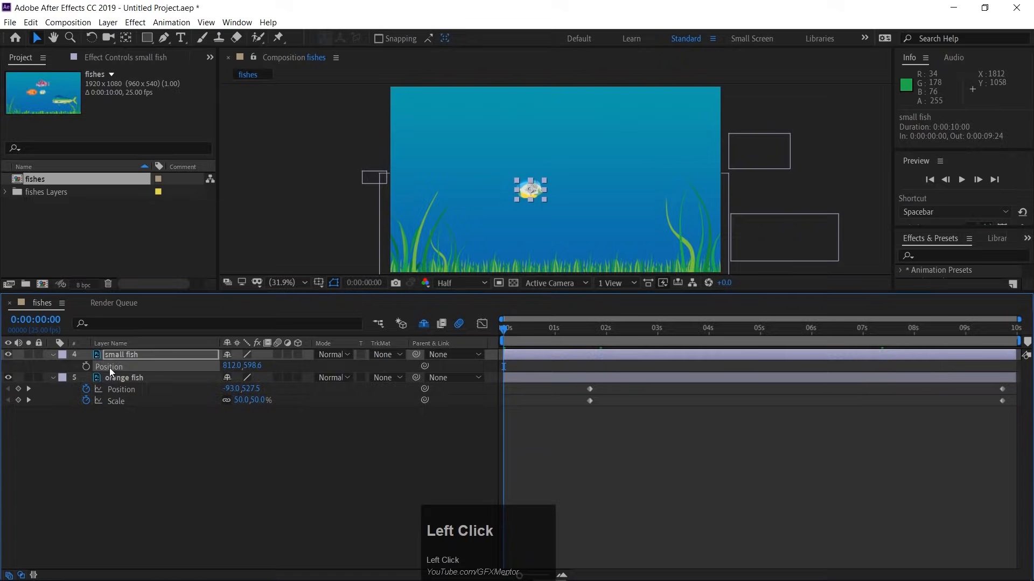
key("ctrl+v")
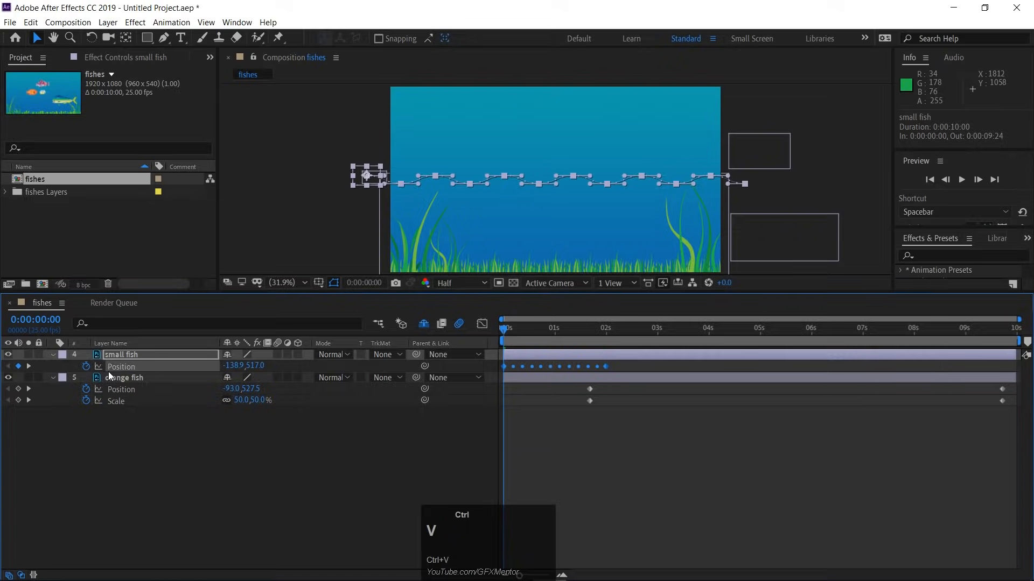
Step: Preview the small fish's swim and stretch its Position keyframes so the last one sits at 0:00:09:21
key("space")
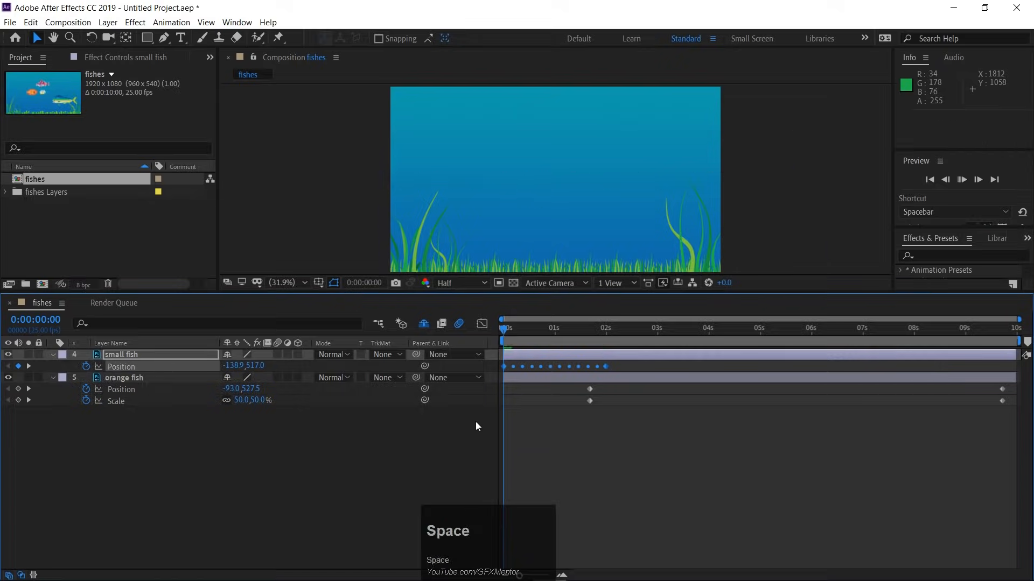
left_click(616, 363)
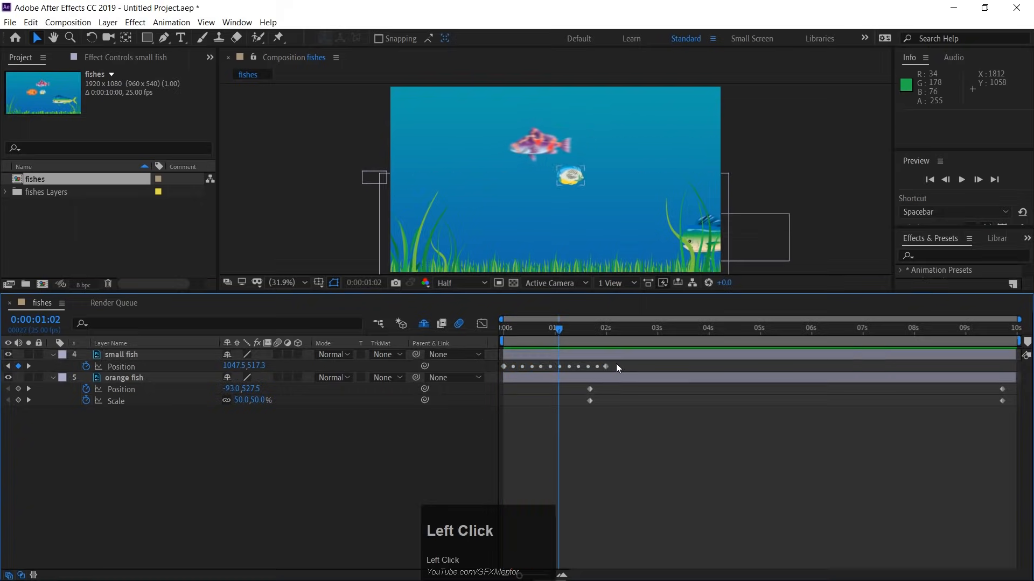
left_click_drag(605, 365, 957, 358)
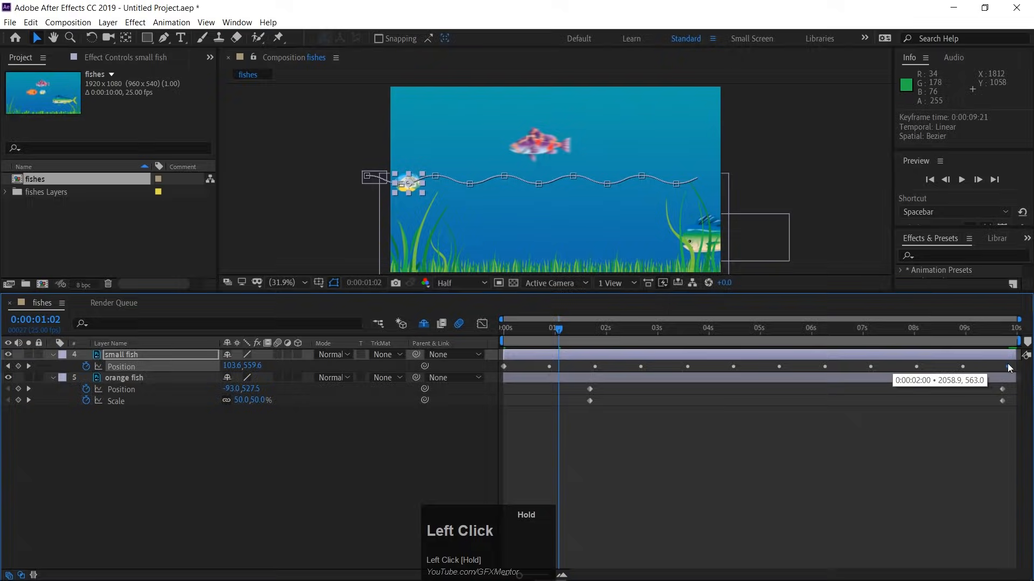
left_click_drag(1009, 369, 1008, 367)
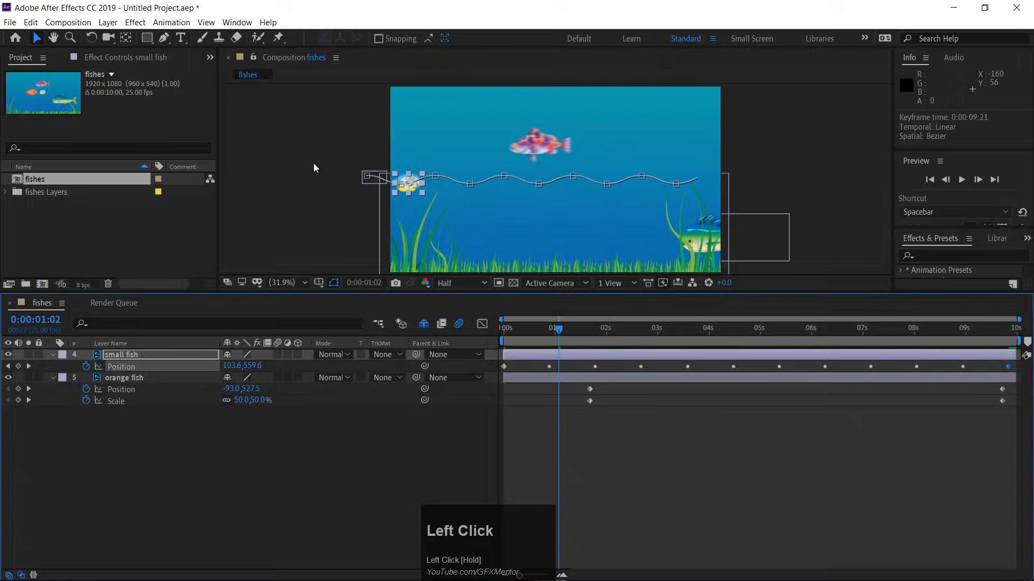
Step: Auto-orient the small fish layer along its wavy motion path
left_click(107, 23)
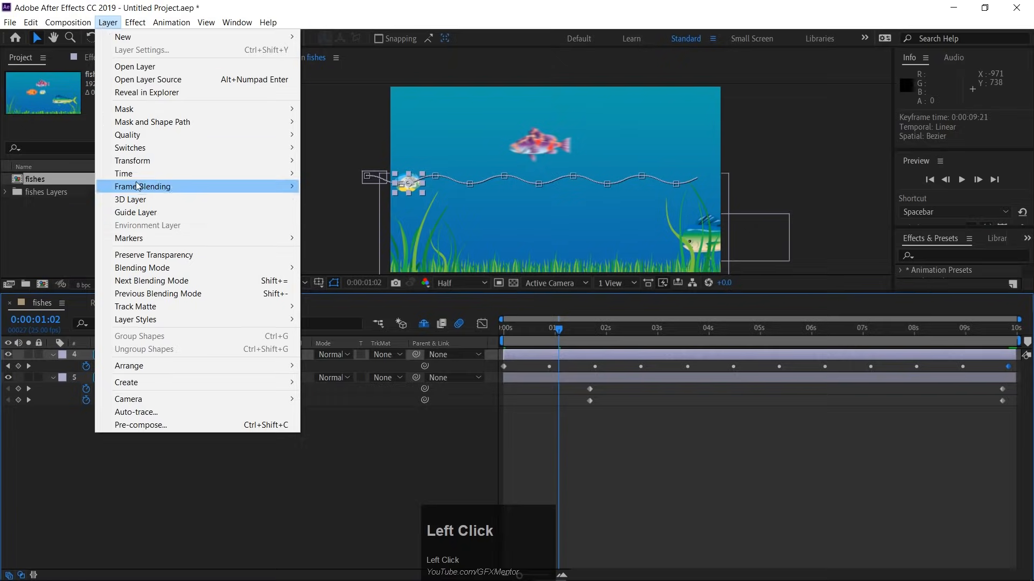
left_click(127, 165)
left_click(304, 471)
left_click(118, 354)
scroll(389, 183, "up", 5)
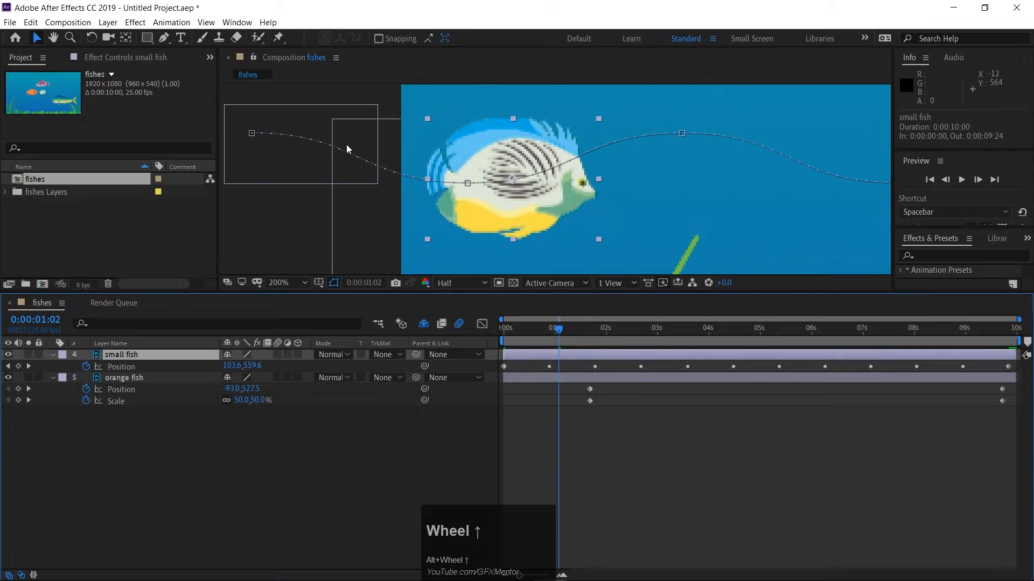
left_click(106, 22)
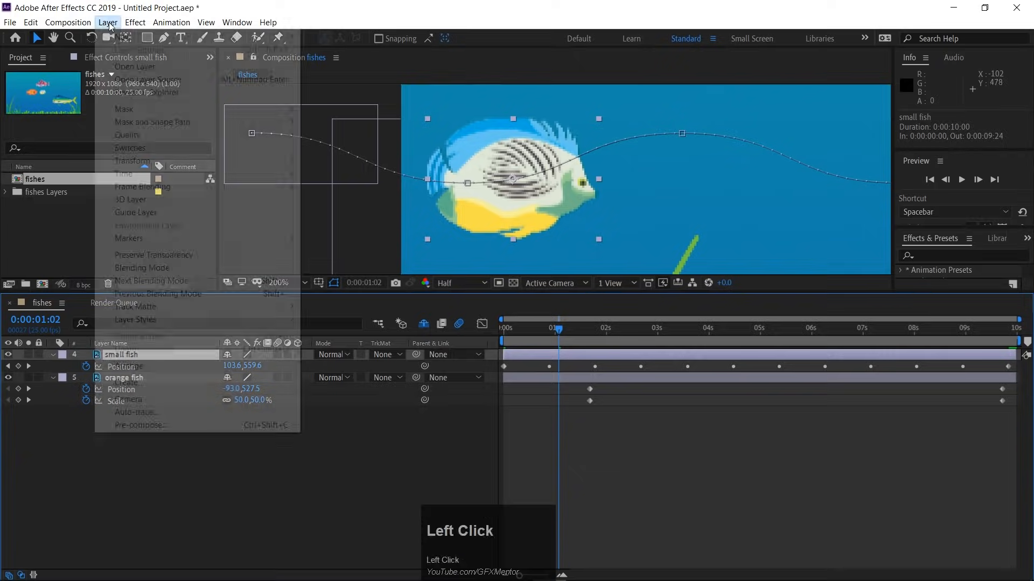
mouse_move(192, 159)
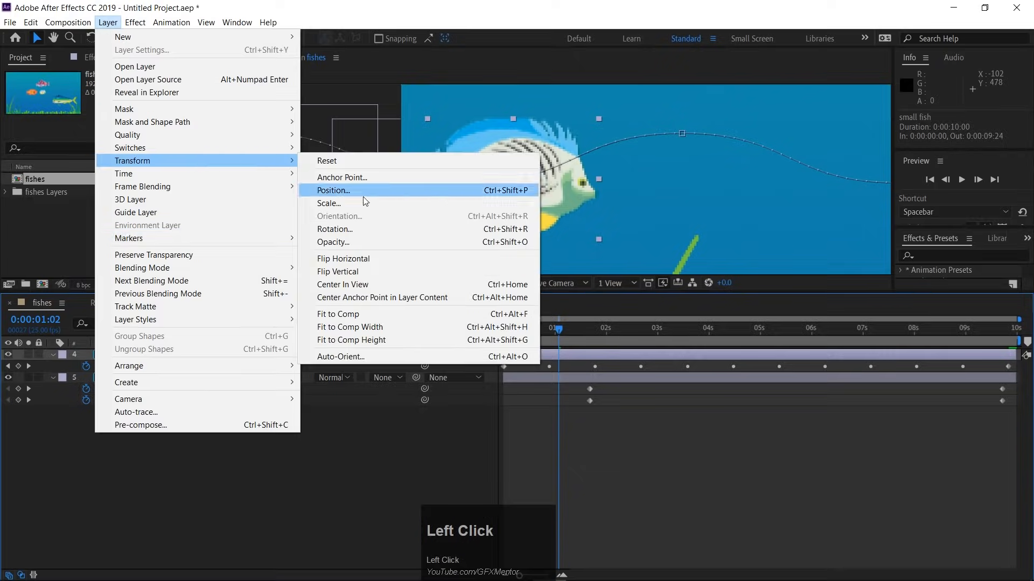
left_click(355, 356)
left_click(412, 283)
left_click(545, 347)
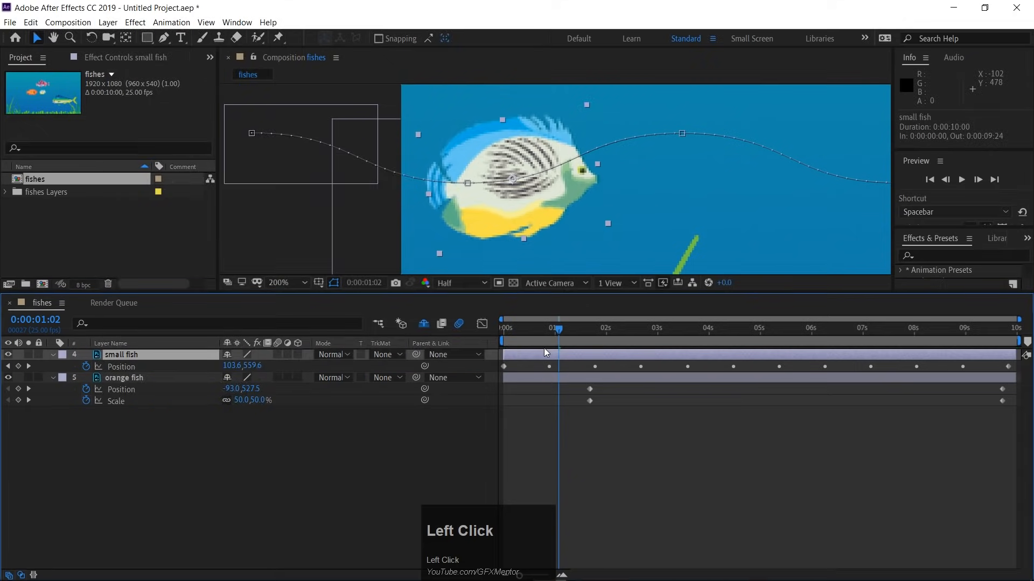
Step: Scrub through the small fish's swim, return to 0:00:00:00 and enlarge the composition view
left_click_drag(556, 336, 482, 334)
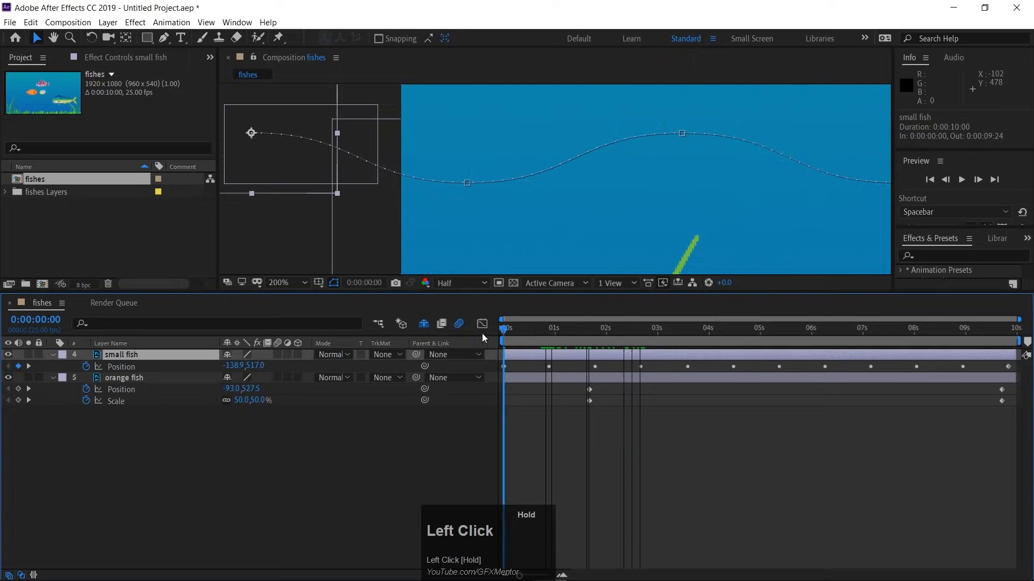
scroll(476, 195, "down", 6)
key("space")
left_click_drag(616, 217, 445, 196)
left_click_drag(408, 292, 401, 482)
Step: Set the composition view magnification to Fit up to 100%, enlarge the timeline slightly and preview the animation from the start
left_click(277, 472)
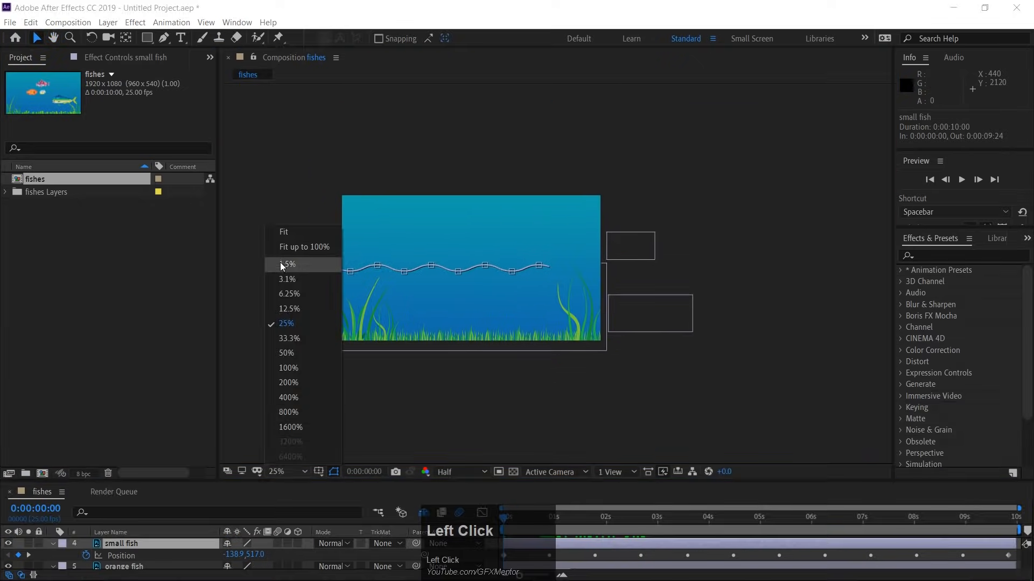
left_click(281, 232)
scroll(480, 250, "up", 1)
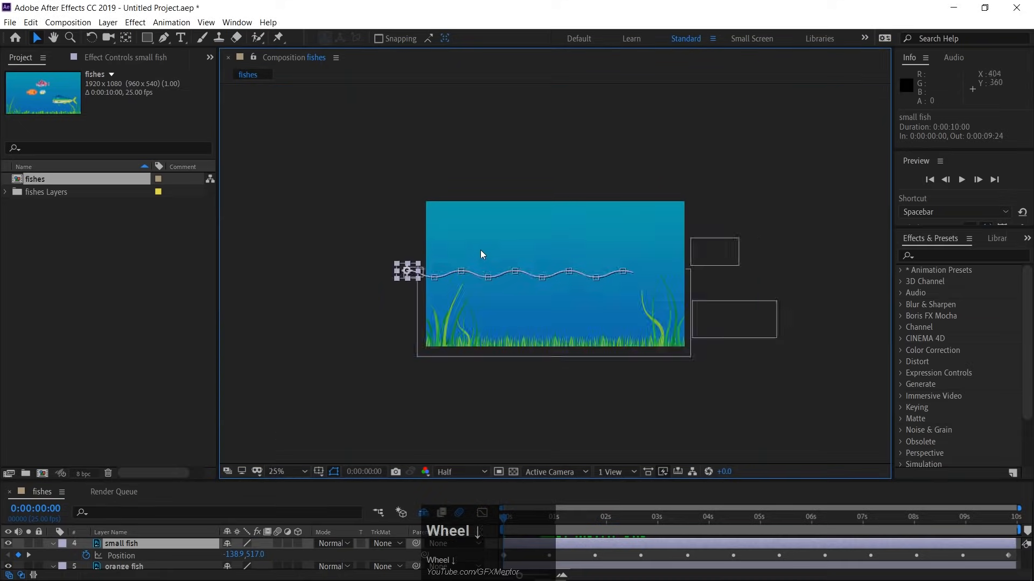
left_click(280, 472)
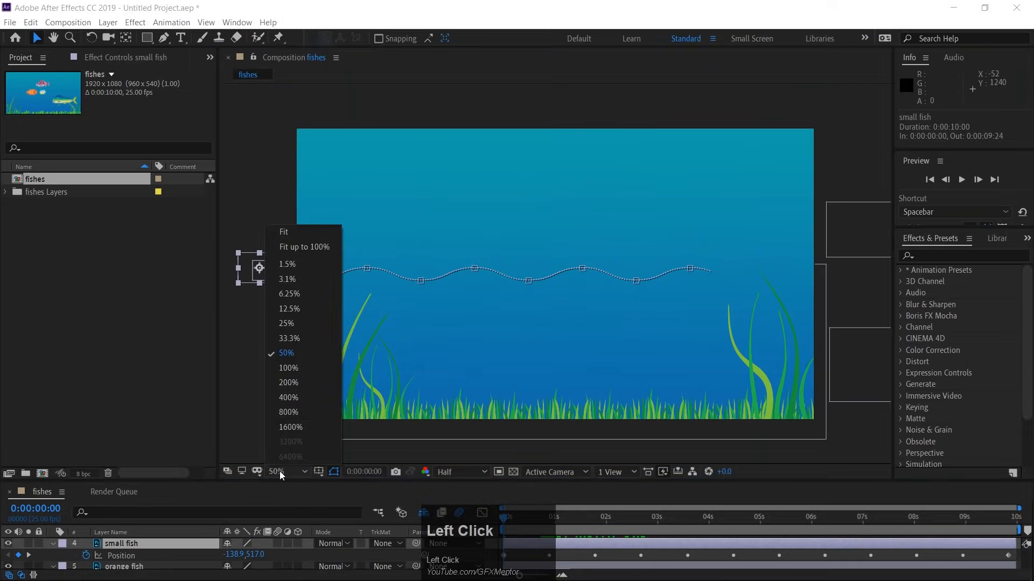
left_click(290, 246)
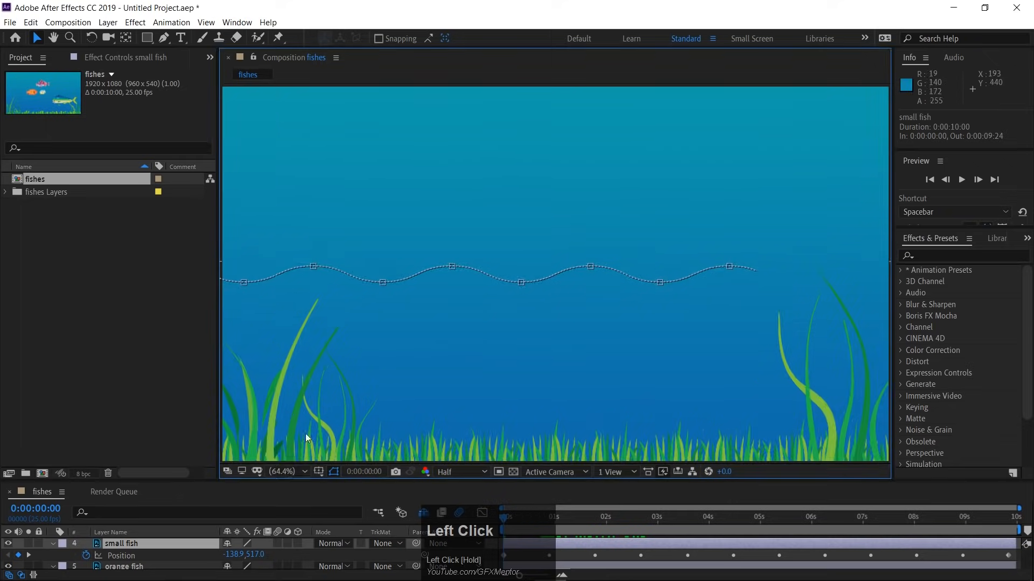
left_click(291, 471)
left_click(292, 253)
left_click_drag(441, 480, 440, 441)
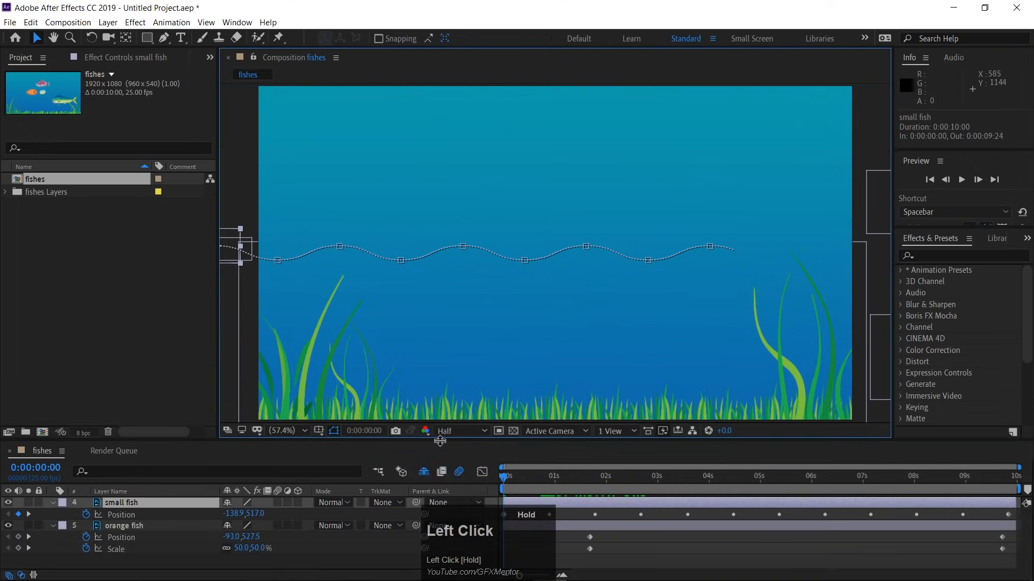
key("space")
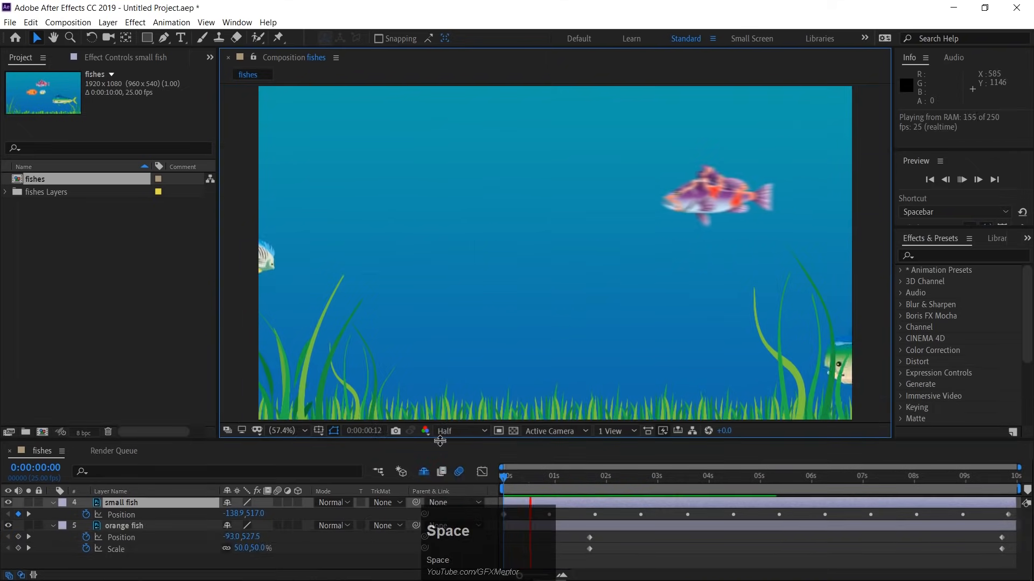